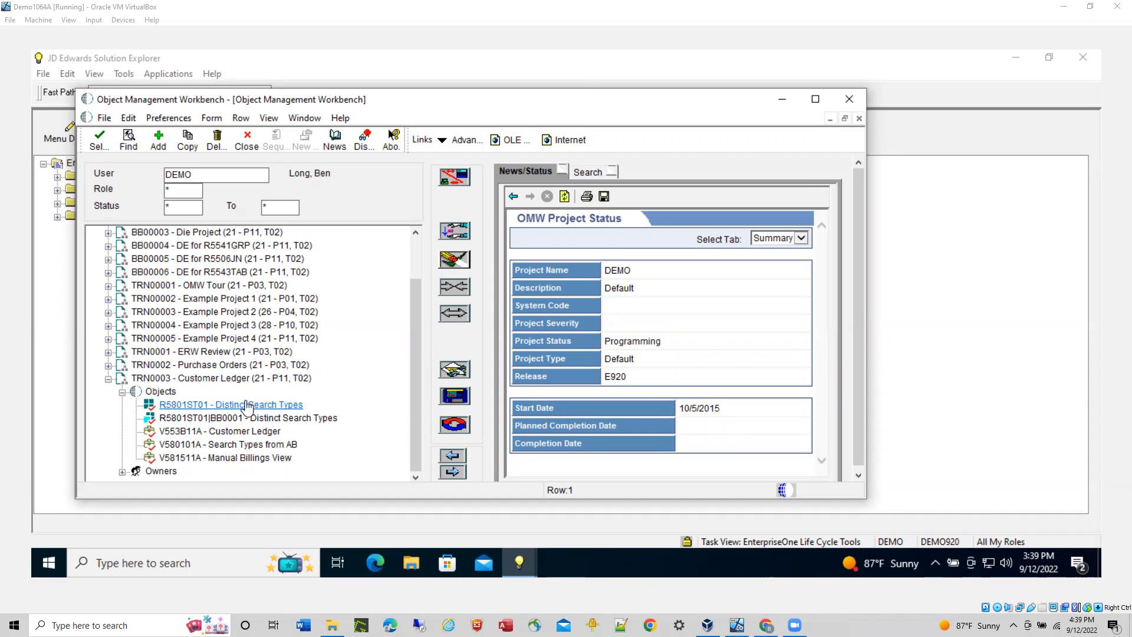
# - Begin adding a new Business View object to the TRN0003 Customer Ledger project
pyautogui.click(182, 378)
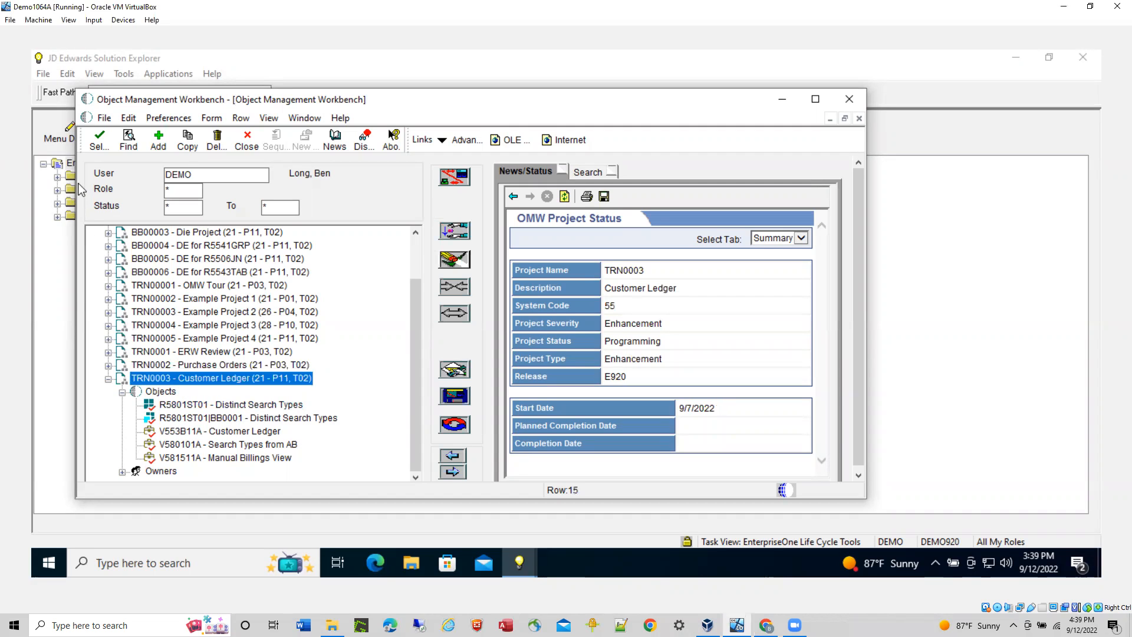
pyautogui.click(159, 140)
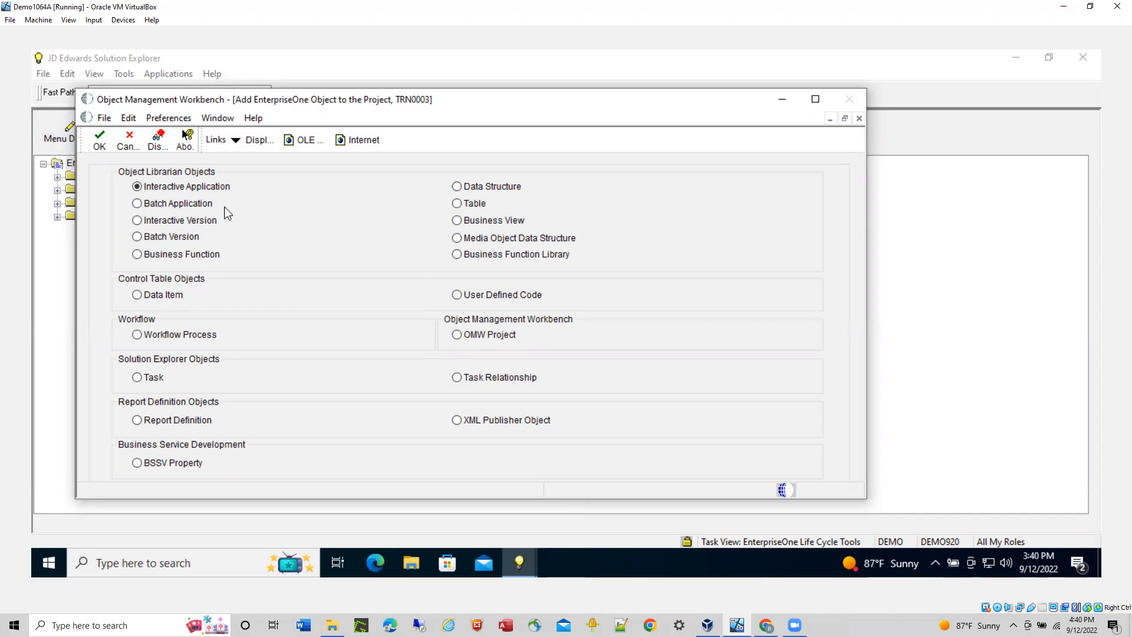
pyautogui.click(459, 220)
pyautogui.click(101, 140)
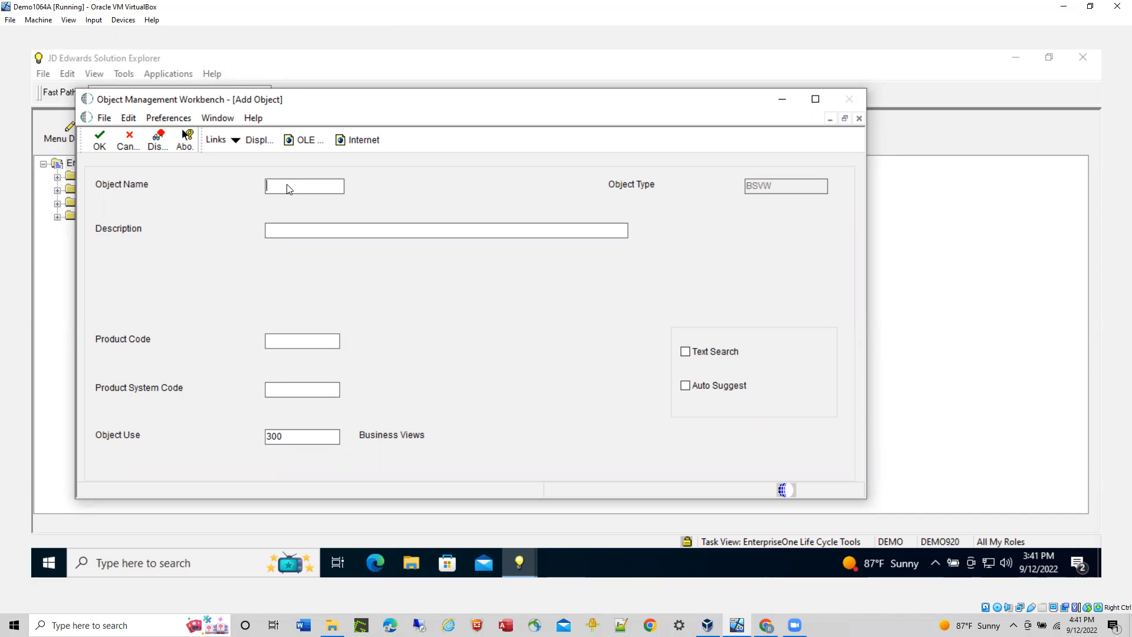
# - Name the business view V550101A and describe it as "Names and Phone Numbers F0101/F0115"
pyautogui.write('V550101A')
pyautogui.press('Tab')
pyautogui.write('Names and Phone N')
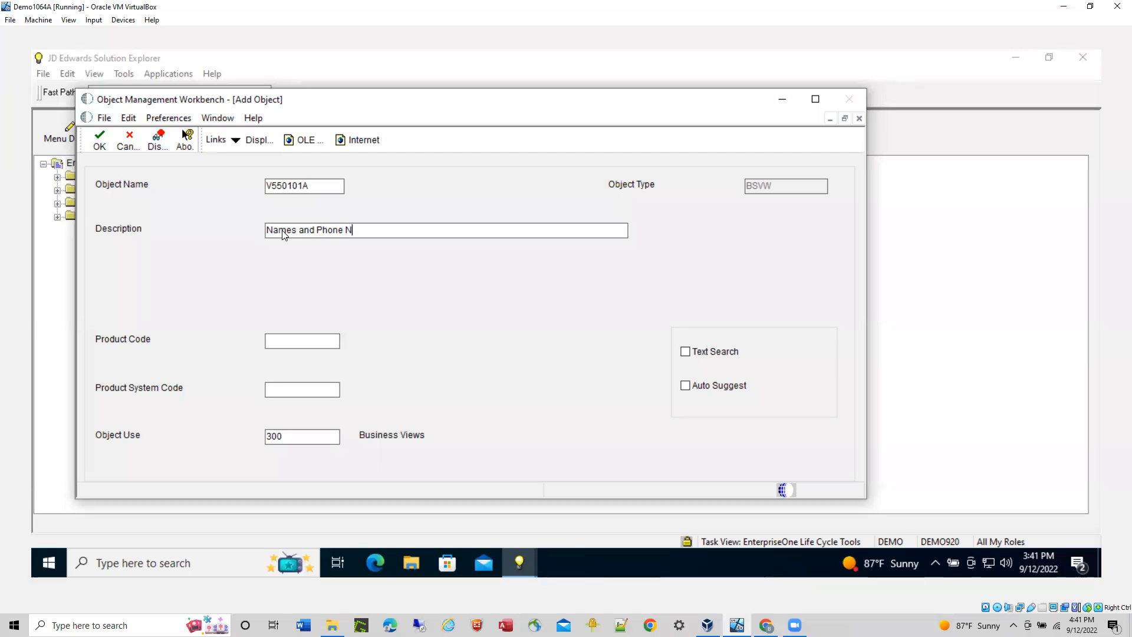
pyautogui.write('umbers')
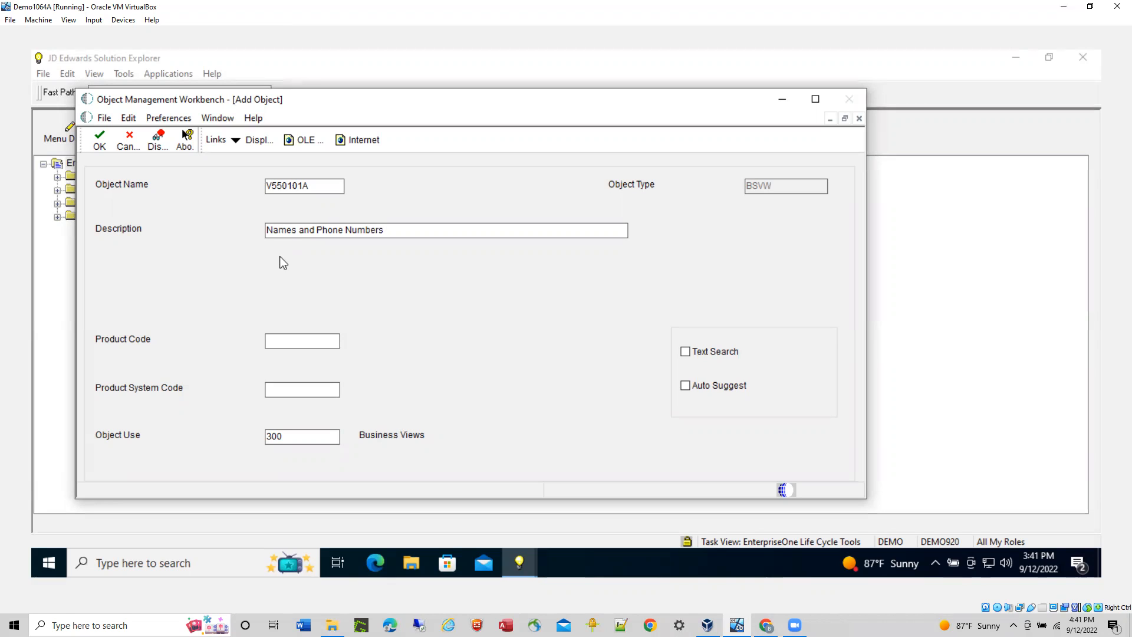
pyautogui.write(' F0101/F0115')
# - Set the business view's product code to 55 and product system code to 01, and create the object
pyautogui.click(280, 342)
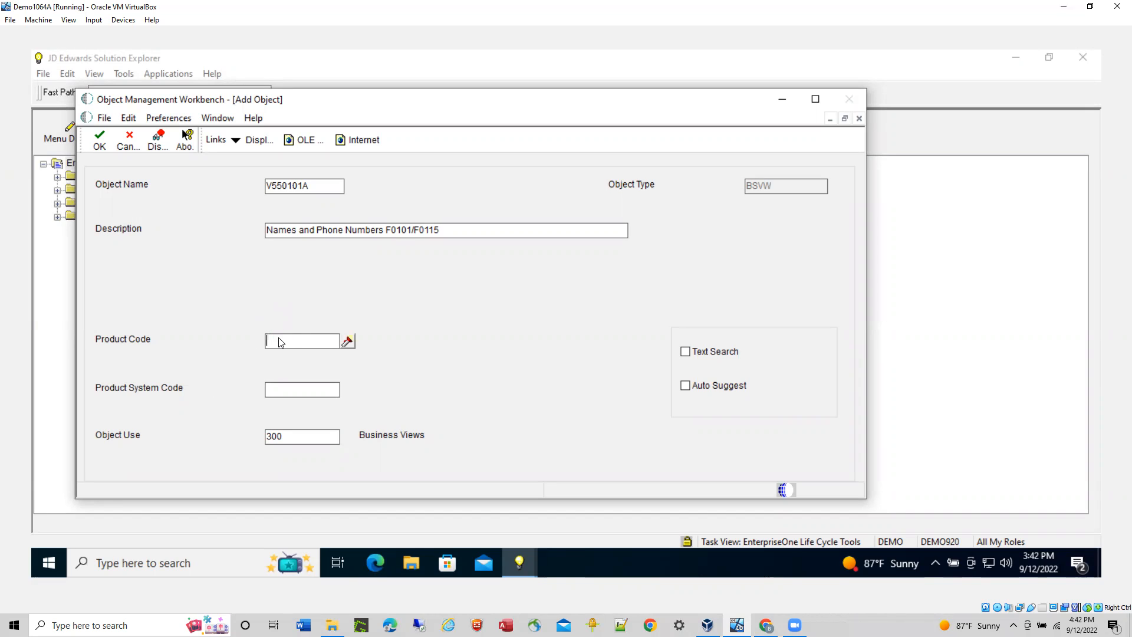
pyautogui.write('55')
pyautogui.click(282, 393)
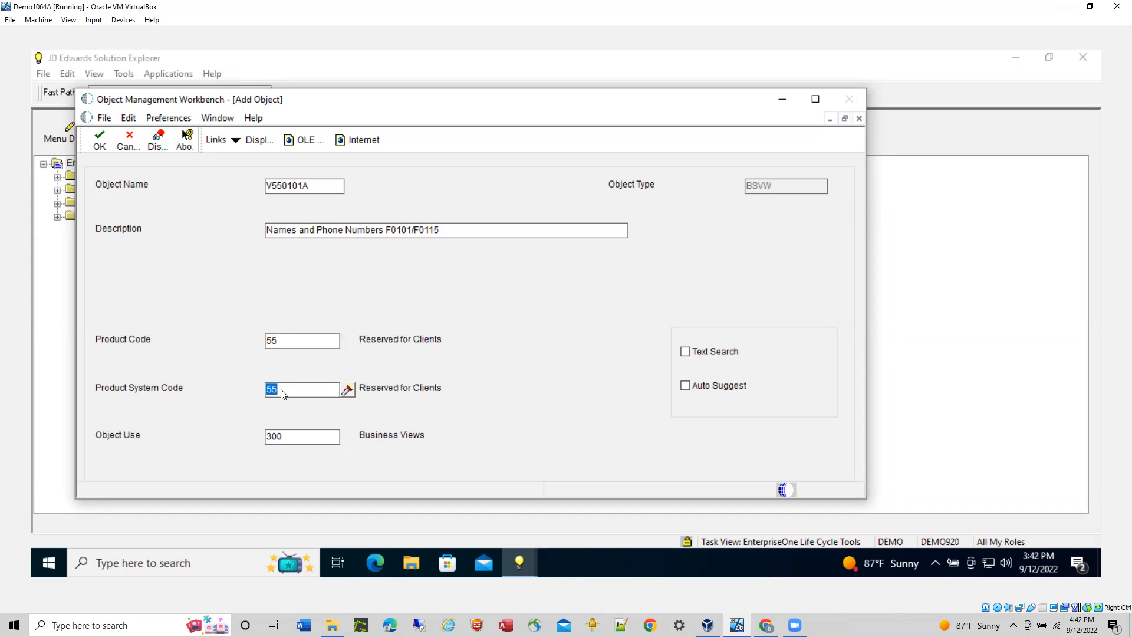
pyautogui.write('01')
pyautogui.click(98, 142)
pyautogui.click(98, 141)
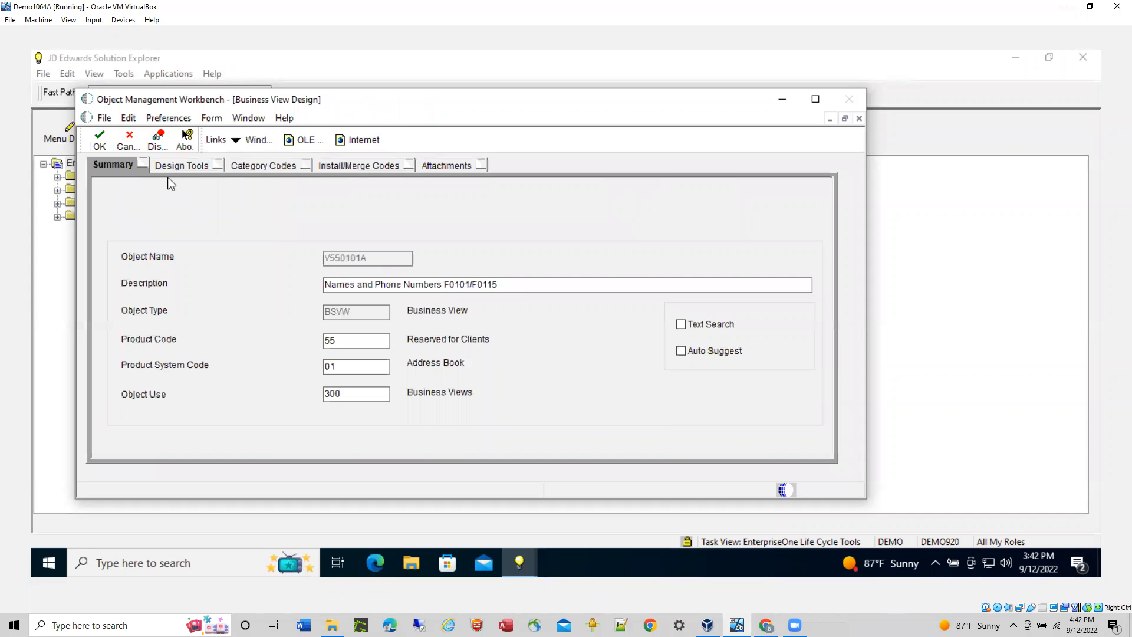
# - Start the Business View Design Aid and add the Address Book Master table F0101 to the table joins
pyautogui.click(184, 166)
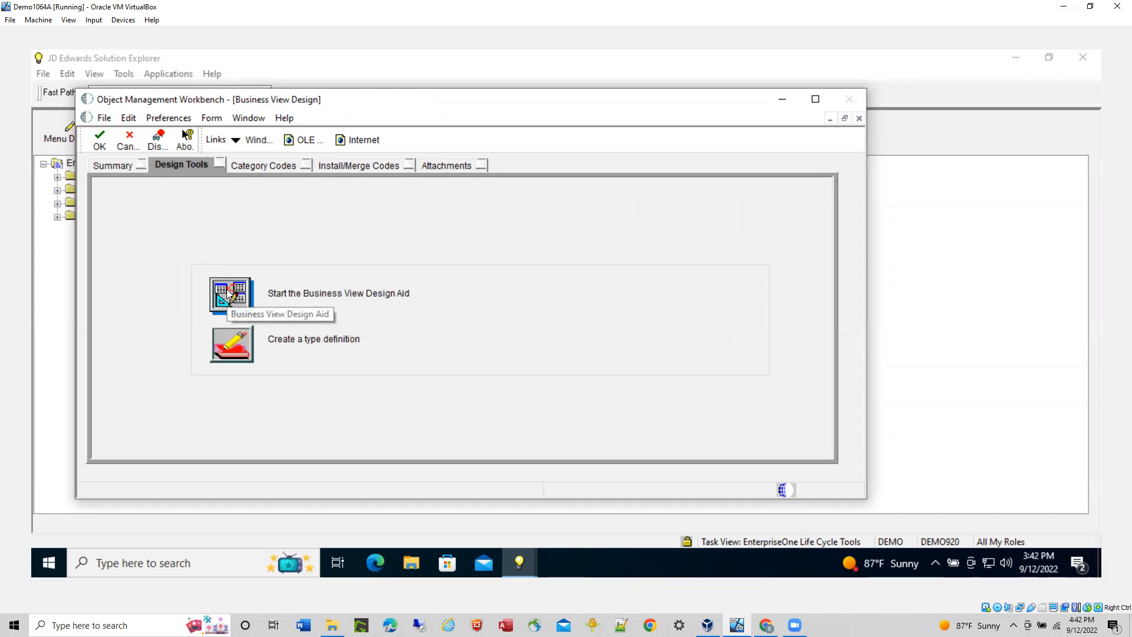
pyautogui.click(226, 289)
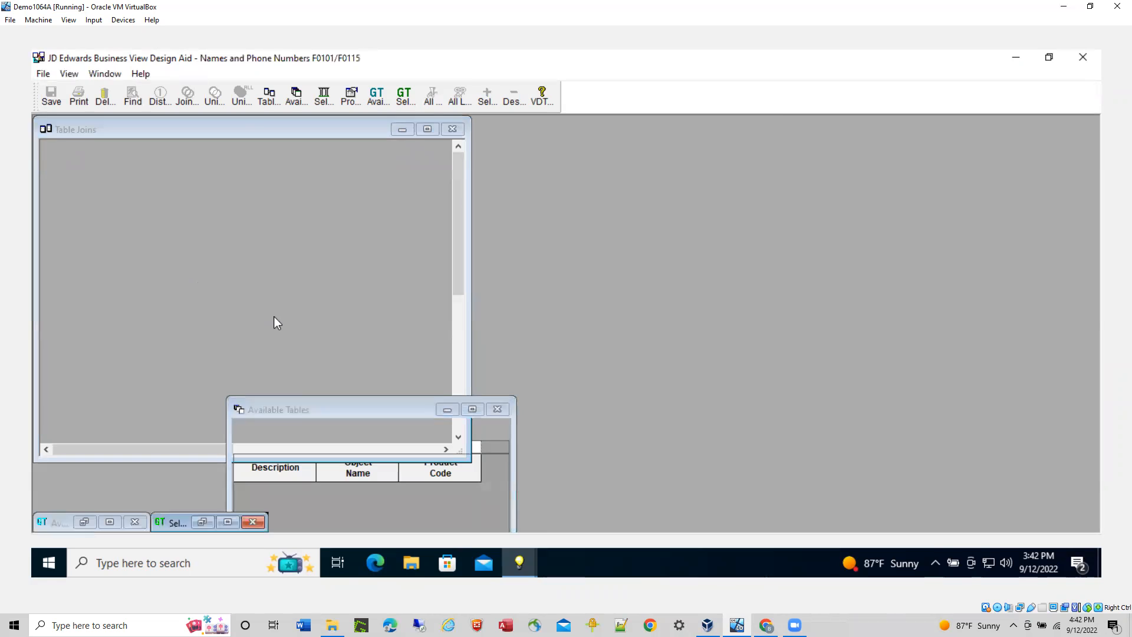
pyautogui.click(368, 495)
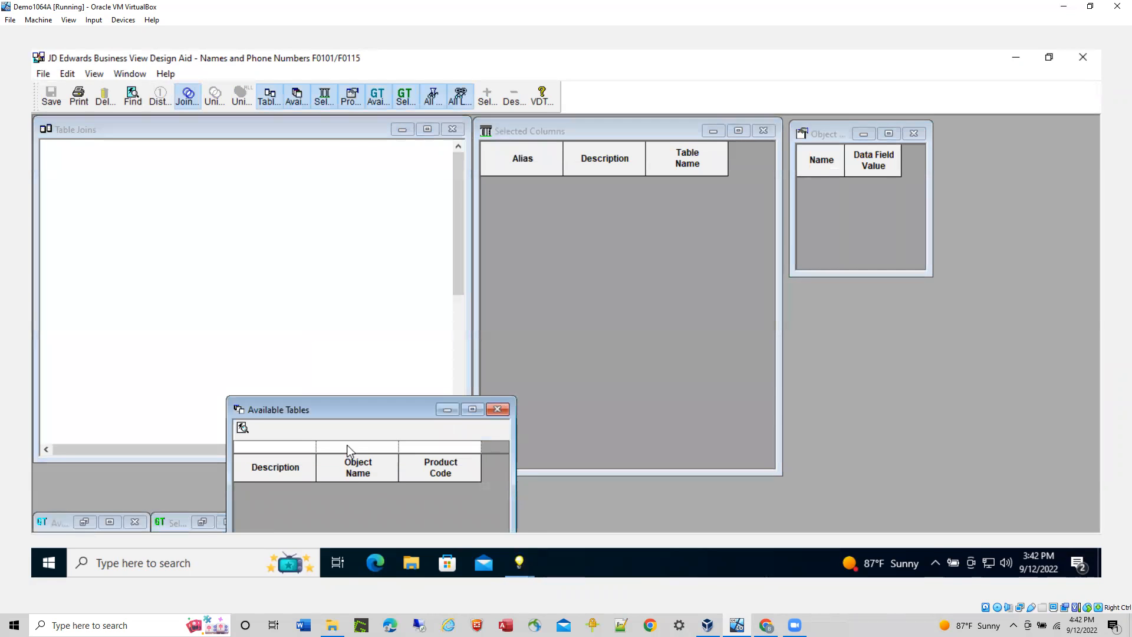
pyautogui.write('F0101')
pyautogui.click(242, 427)
pyautogui.moveTo(301, 489); pyautogui.dragTo(110, 172)
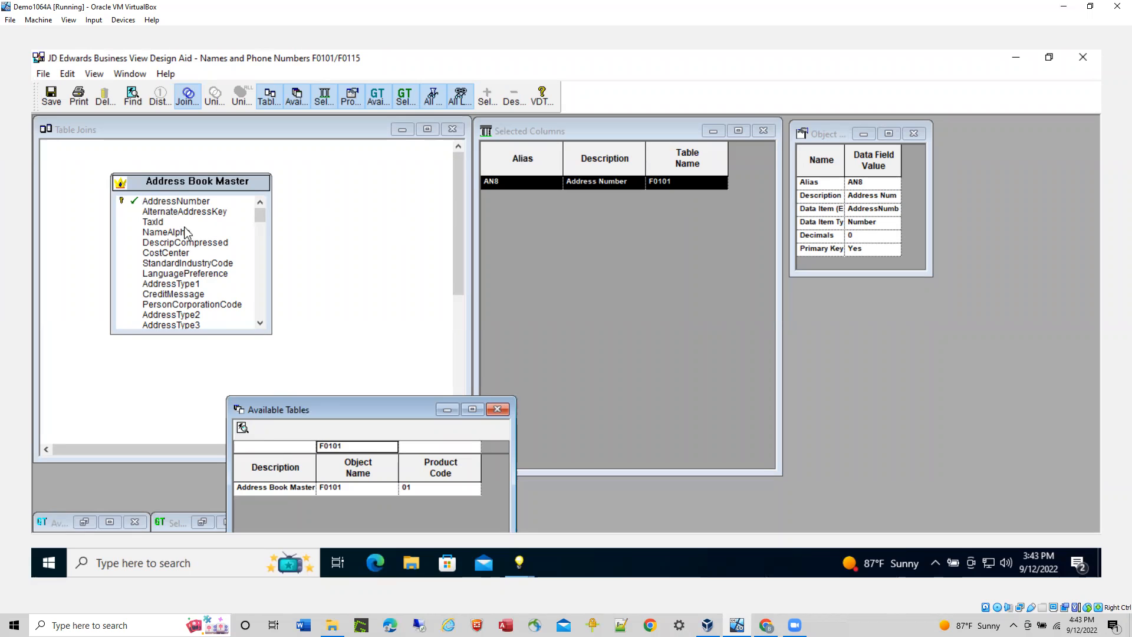
# - Include the NameAlpha column of Address Book Master in the view and shift the table to make room beside it
pyautogui.click(161, 235)
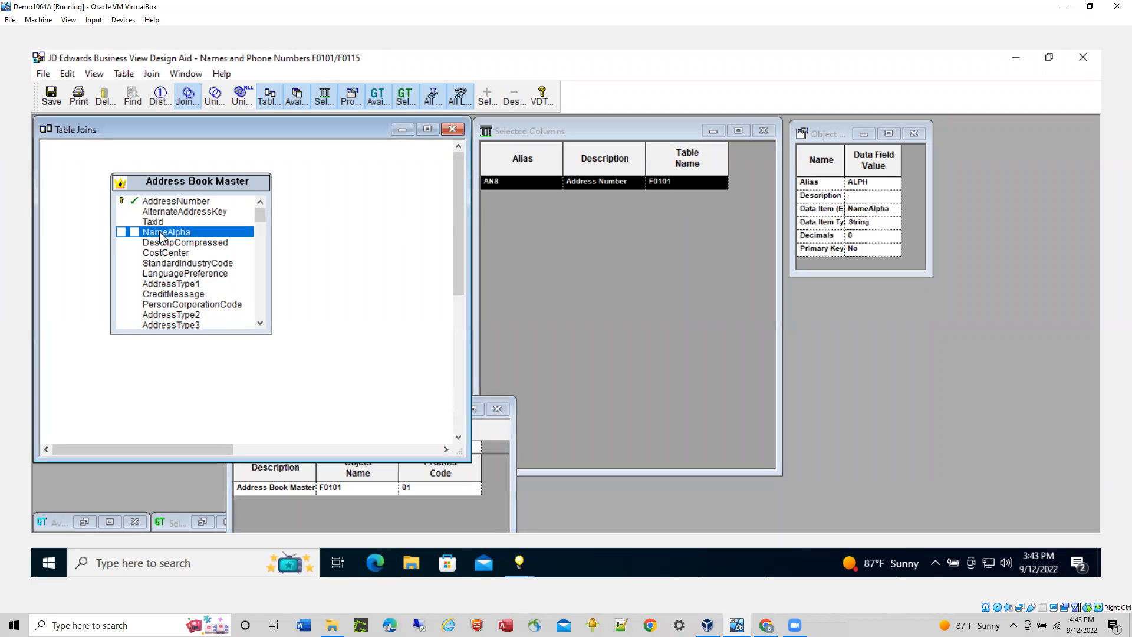
pyautogui.doubleClick(159, 232)
pyautogui.moveTo(209, 180); pyautogui.dragTo(147, 188)
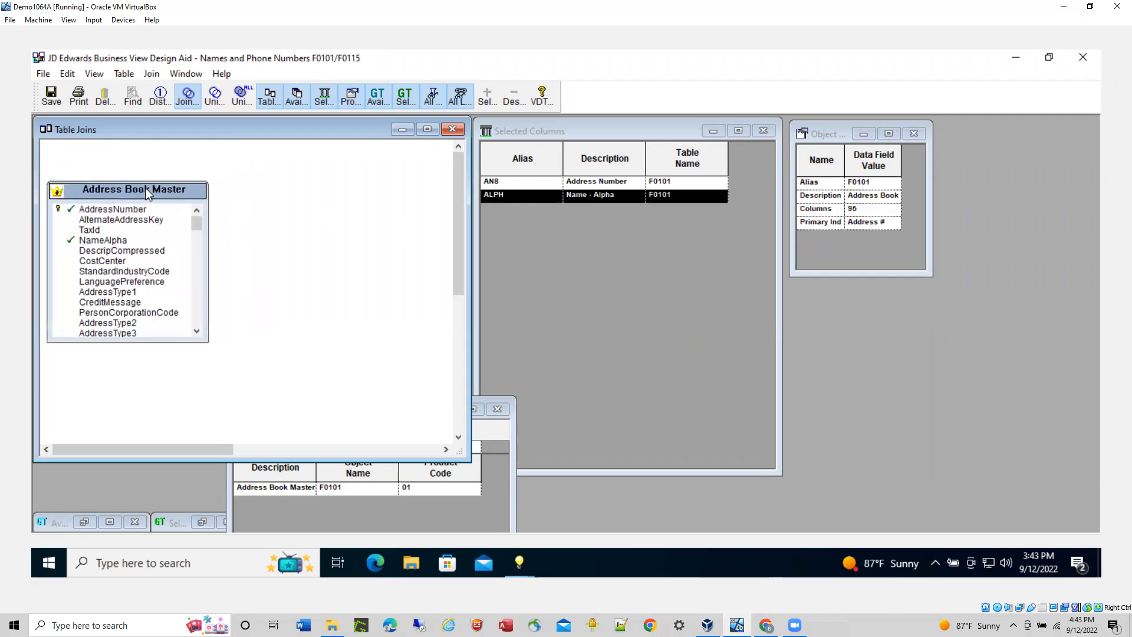
# - Find table F0115 among the available tables and place it beside Address Book Master in the table joins
pyautogui.click(487, 429)
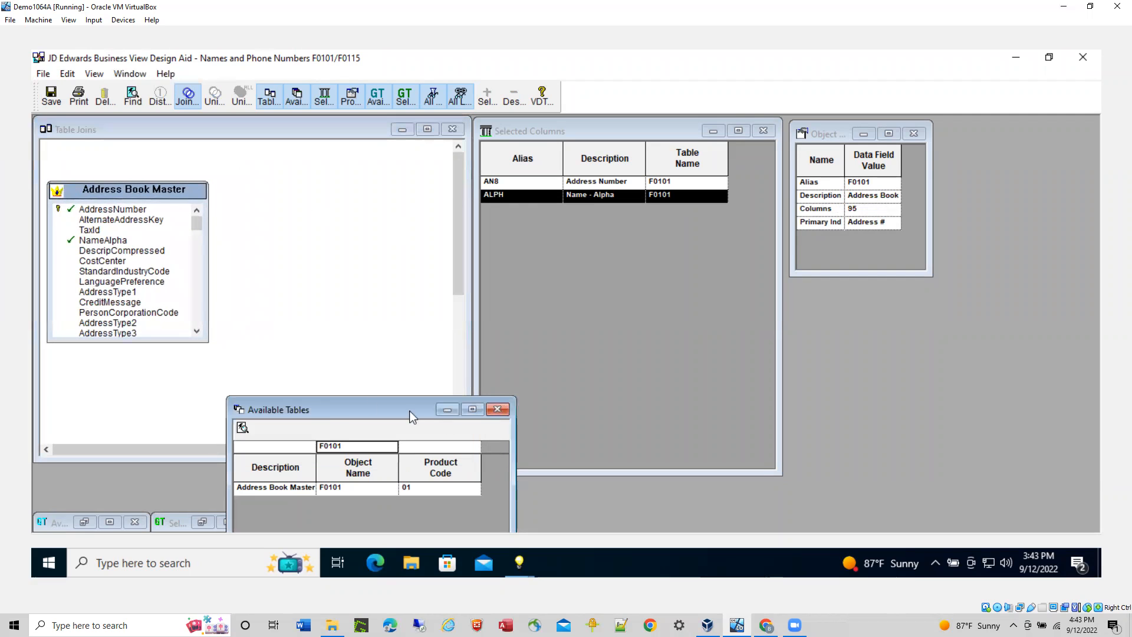
pyautogui.doubleClick(349, 451)
pyautogui.click(349, 451)
pyautogui.press('Return')
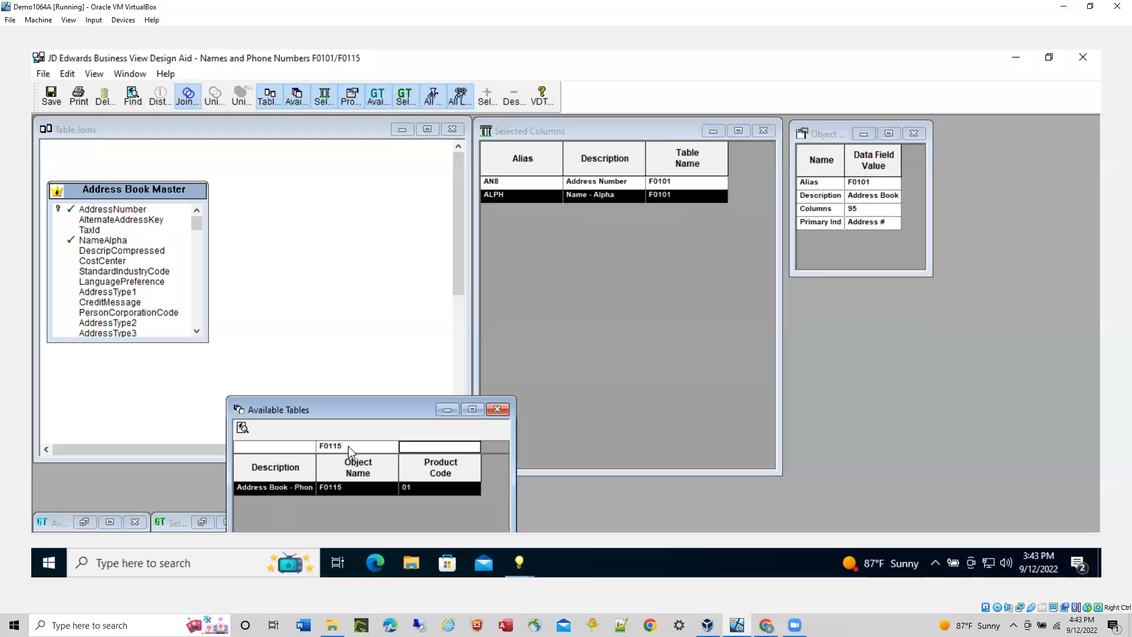
pyautogui.moveTo(350, 487); pyautogui.dragTo(294, 196)
pyautogui.moveTo(352, 219); pyautogui.dragTo(313, 198)
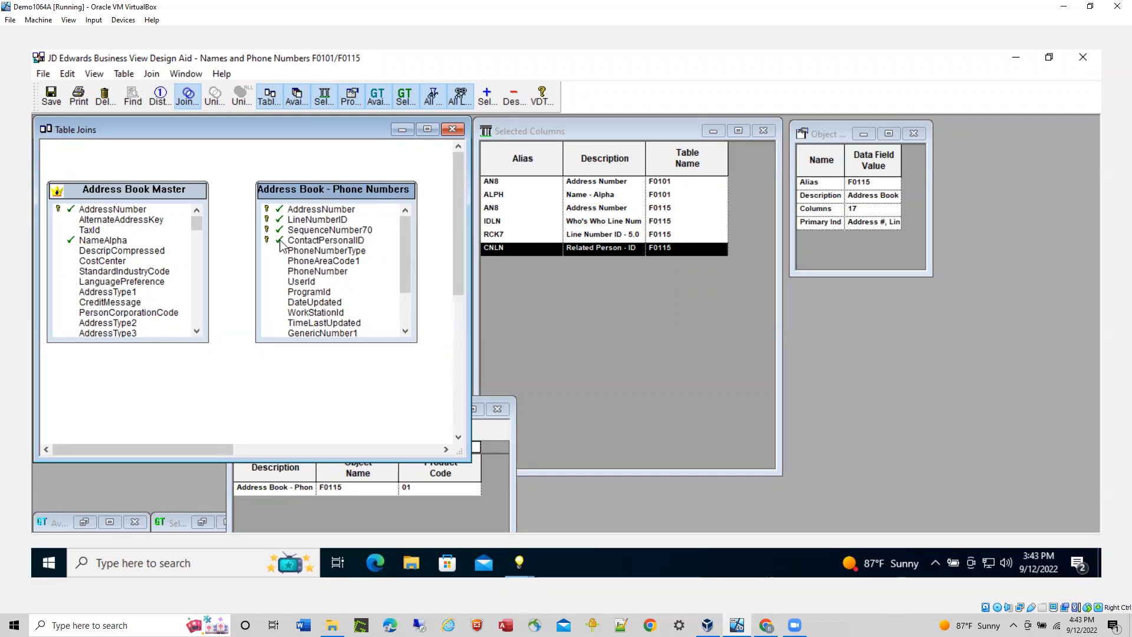
# - Include the PhoneAreaCode1 and PhoneNumber columns of the F0115 table in the business view
pyautogui.click(310, 263)
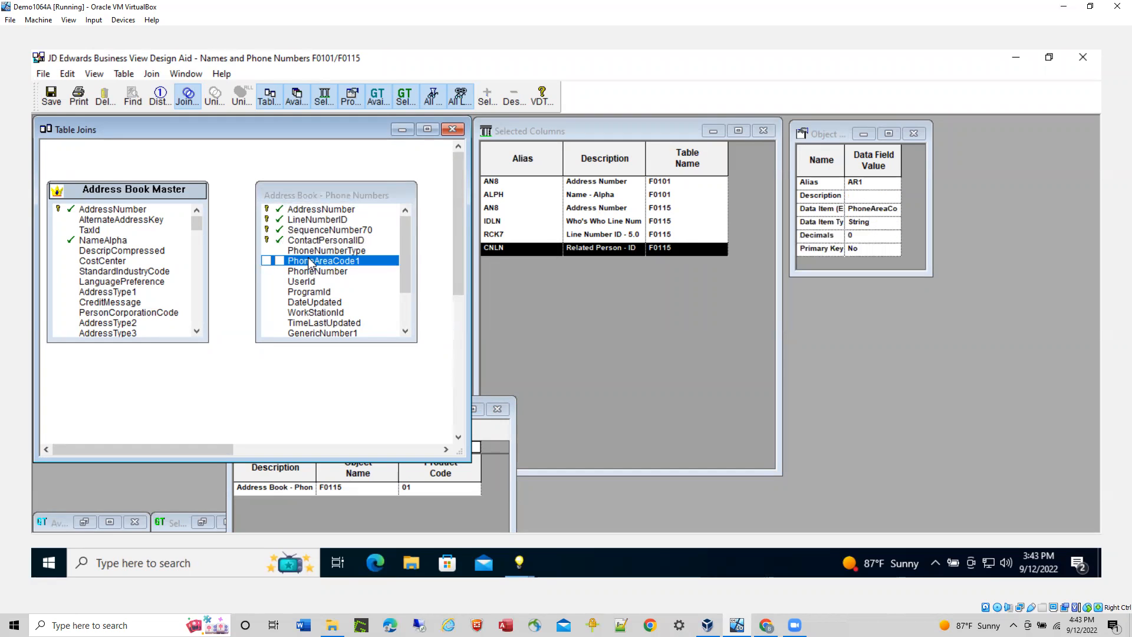
pyautogui.doubleClick(310, 263)
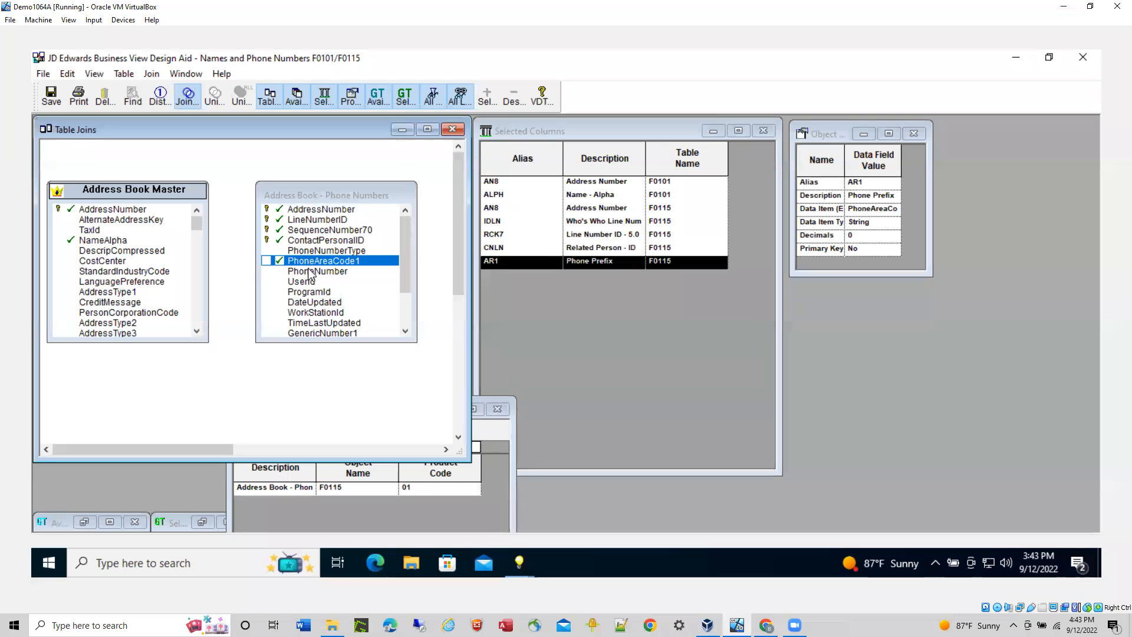
pyautogui.click(310, 273)
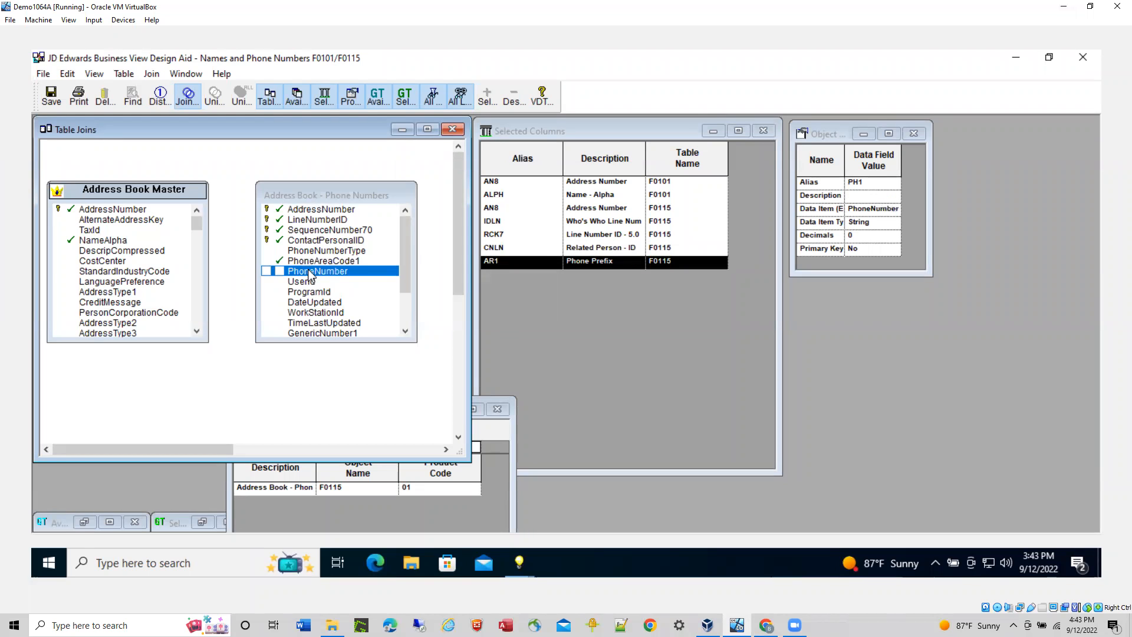
pyautogui.doubleClick(310, 273)
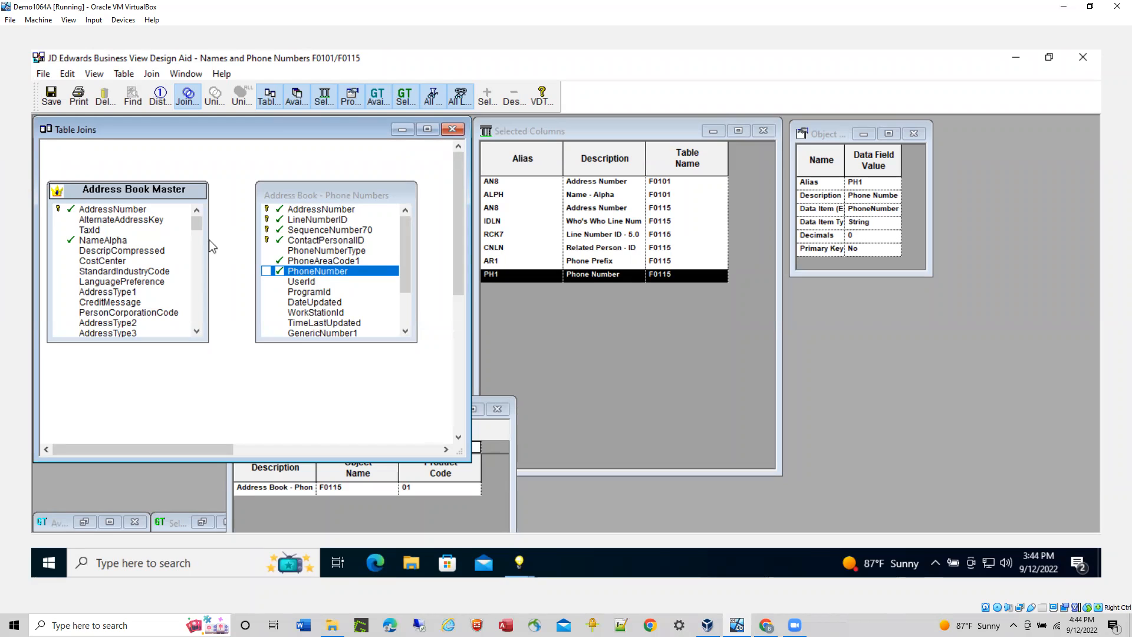
# - Join F0101 to F0115 on AddressNumber and review the available join types, keeping the simple join
pyautogui.click(116, 210)
pyautogui.moveTo(116, 213); pyautogui.dragTo(307, 213)
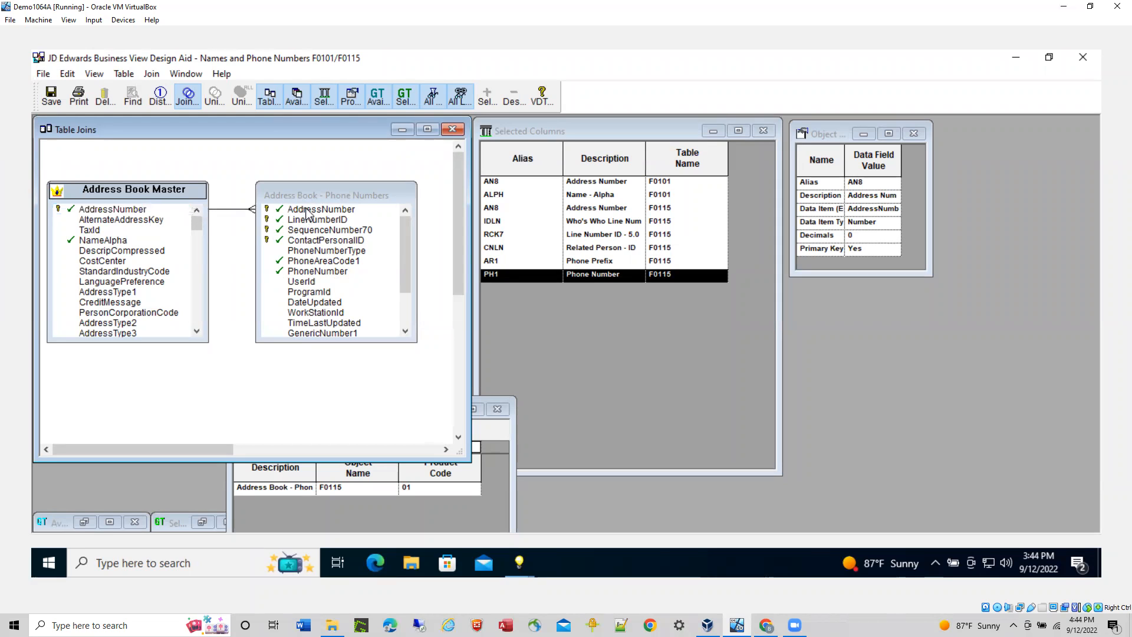
pyautogui.rightClick(230, 217)
pyautogui.moveTo(277, 242)
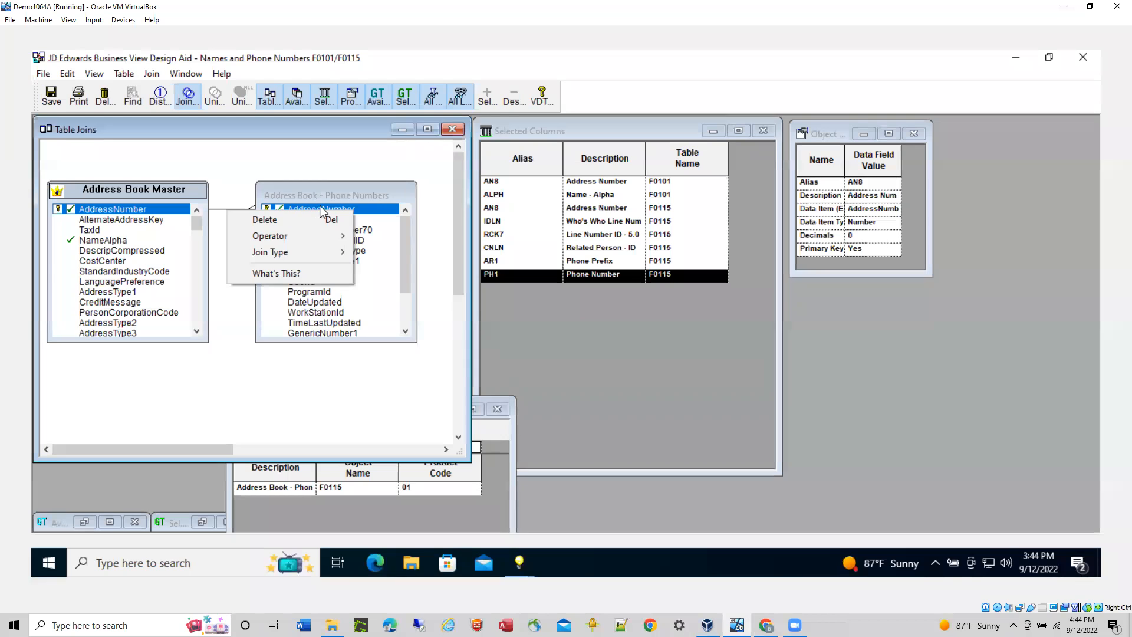
pyautogui.moveTo(308, 259)
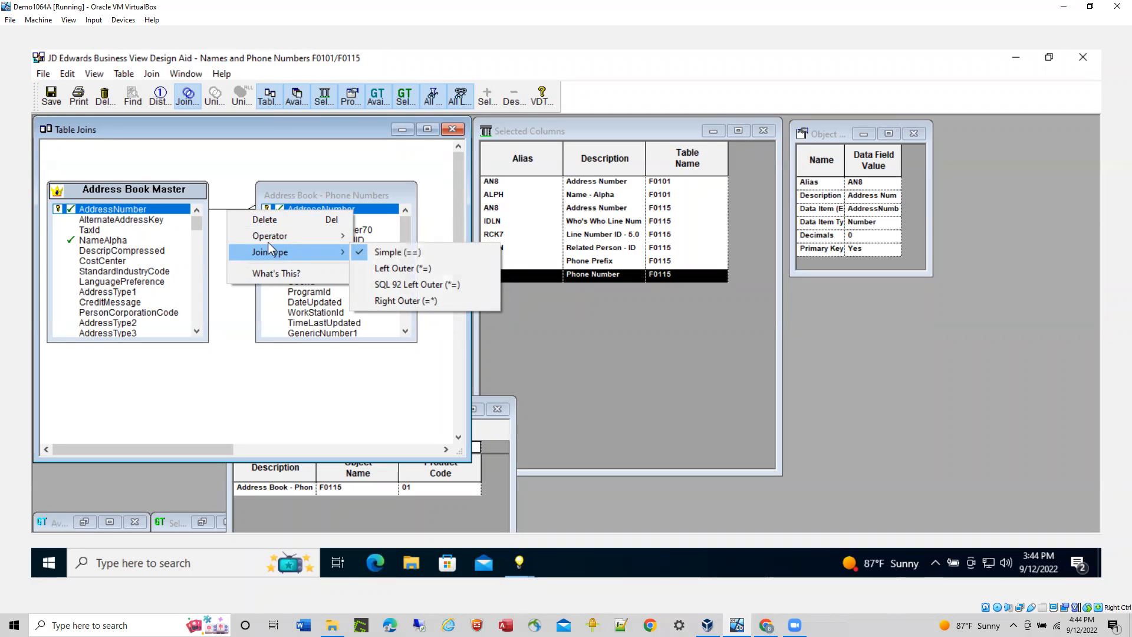
pyautogui.click(233, 172)
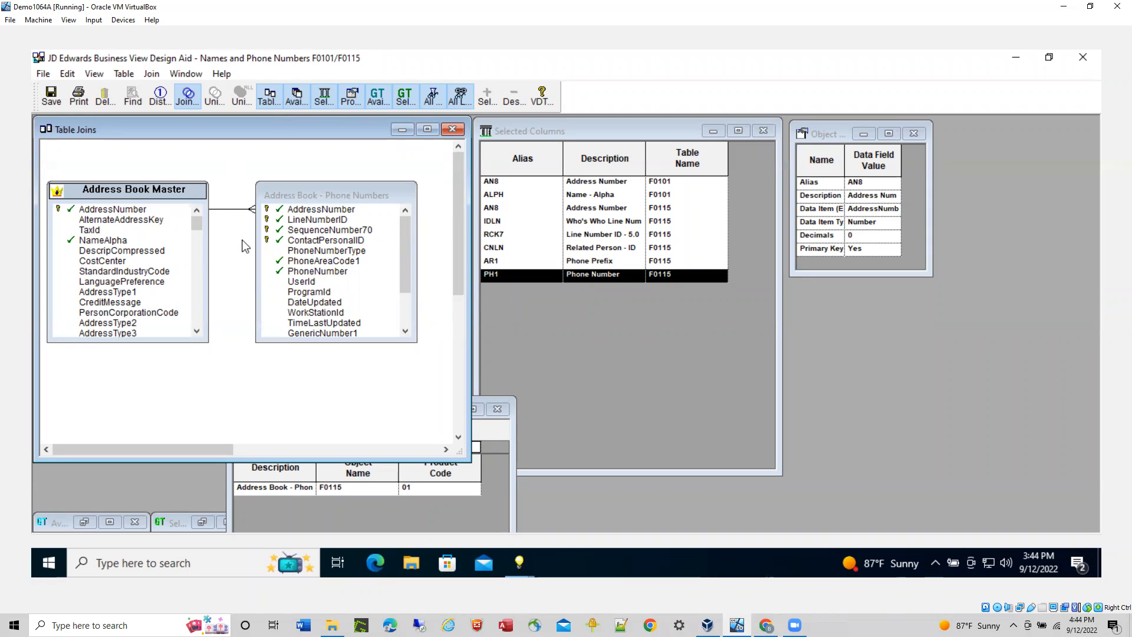
# - Save the business view, exit the design aid, and accept the Business View Design form
pyautogui.click(52, 96)
pyautogui.click(43, 74)
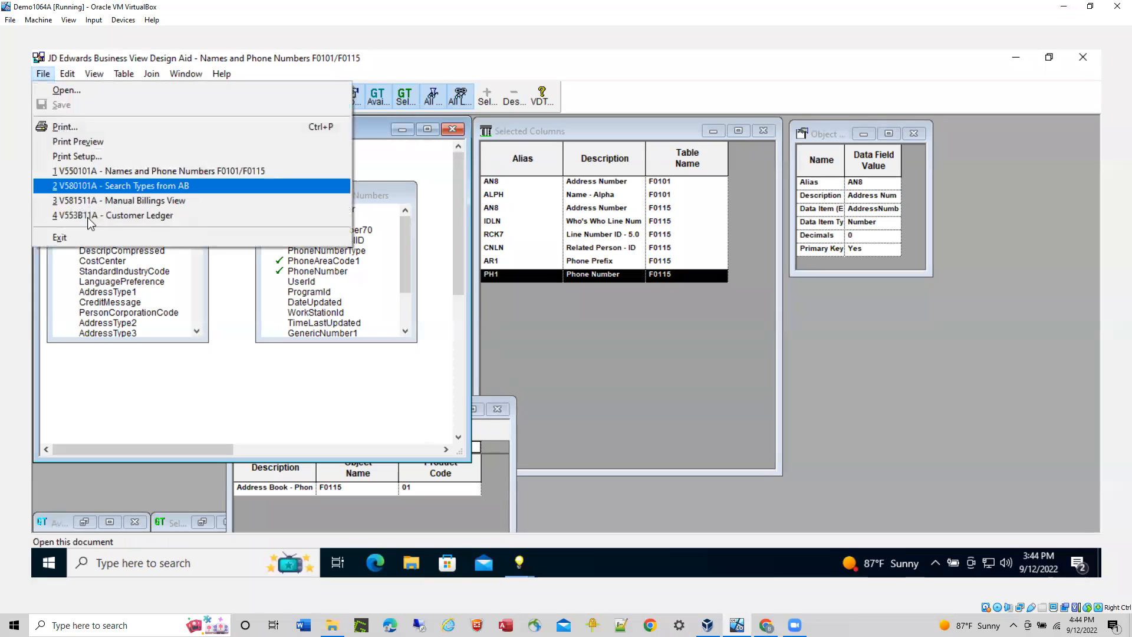
pyautogui.click(60, 238)
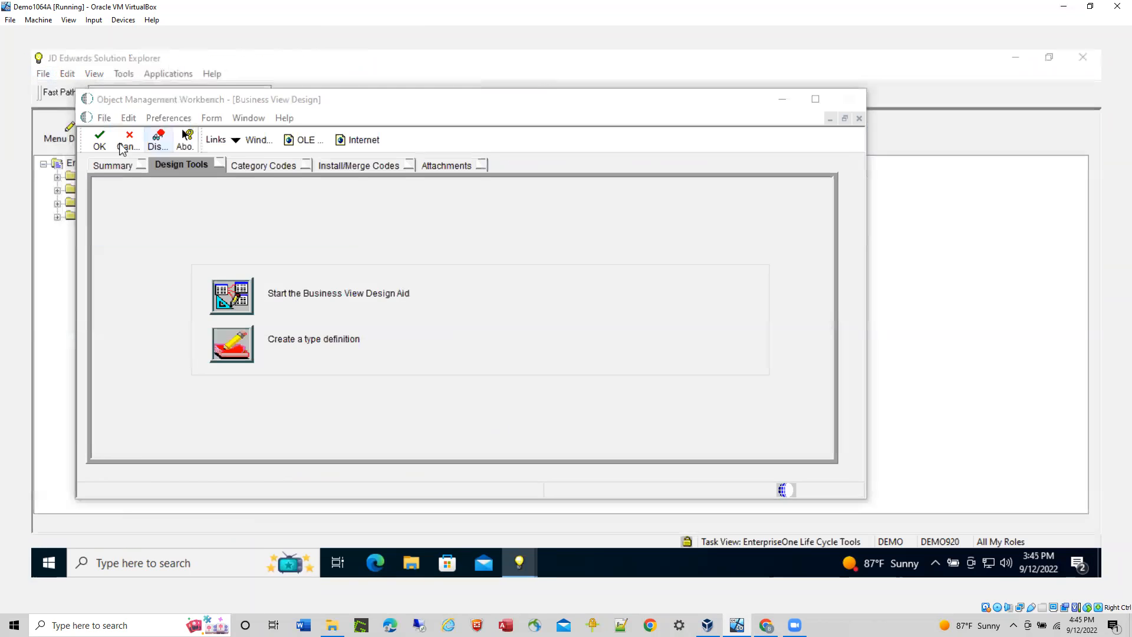
pyautogui.click(101, 142)
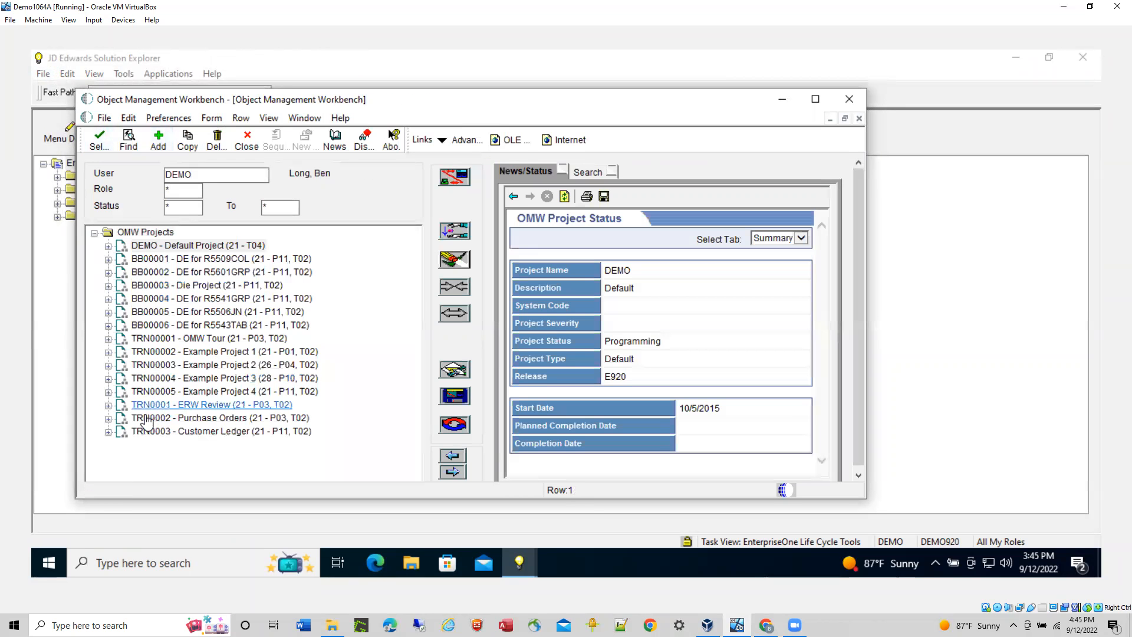
# - Expand the objects of project TRN0003 and select business view V550101A to check its object status
pyautogui.click(107, 432)
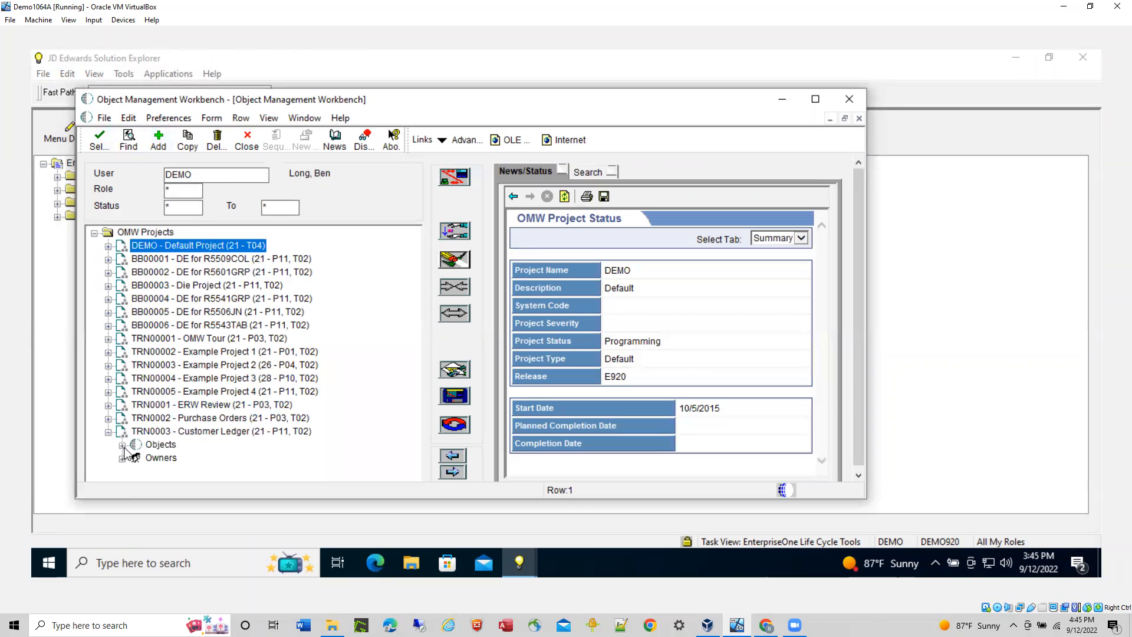
pyautogui.click(122, 446)
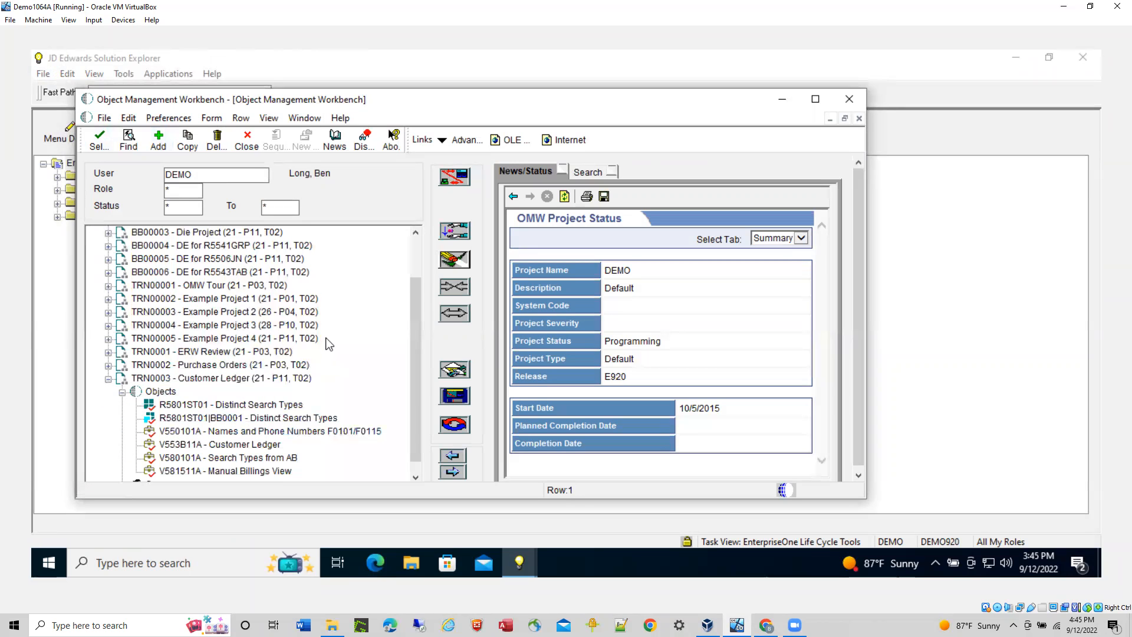
pyautogui.scroll(-1, 328, 335)
pyautogui.click(197, 419)
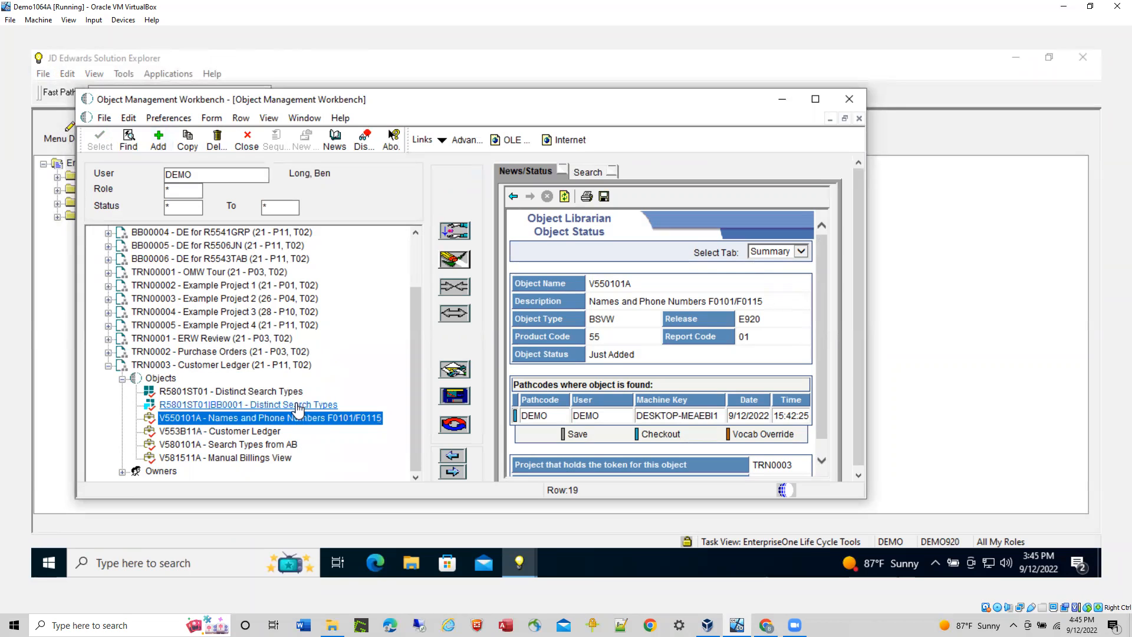
pyautogui.click(206, 419)
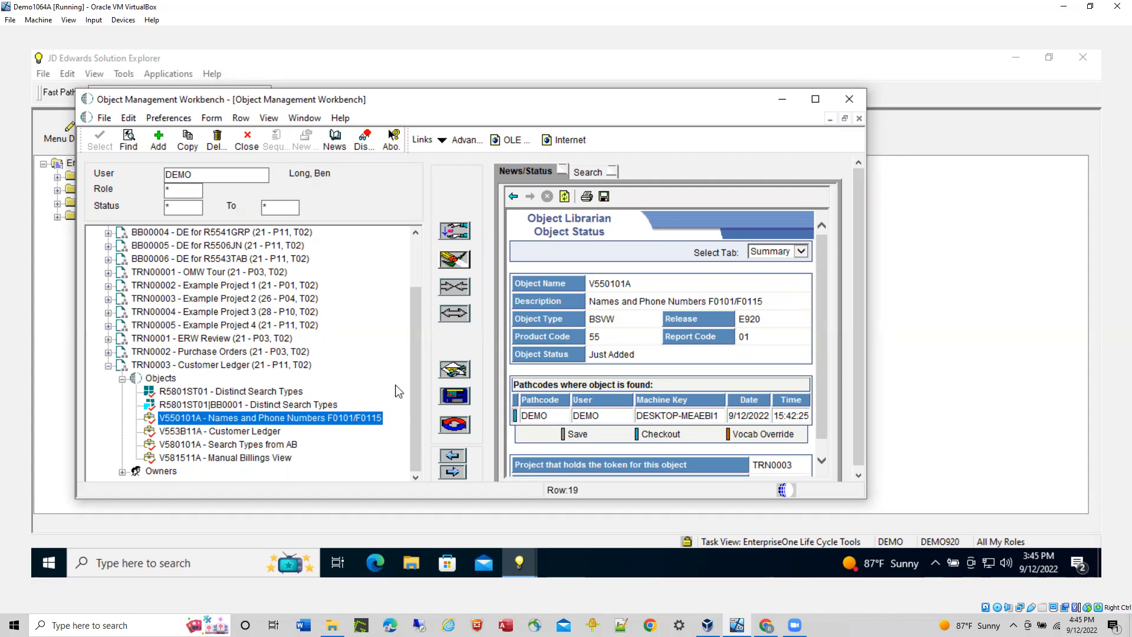
# - Begin adding a new Batch Application object to the TRN0003 project
pyautogui.click(158, 141)
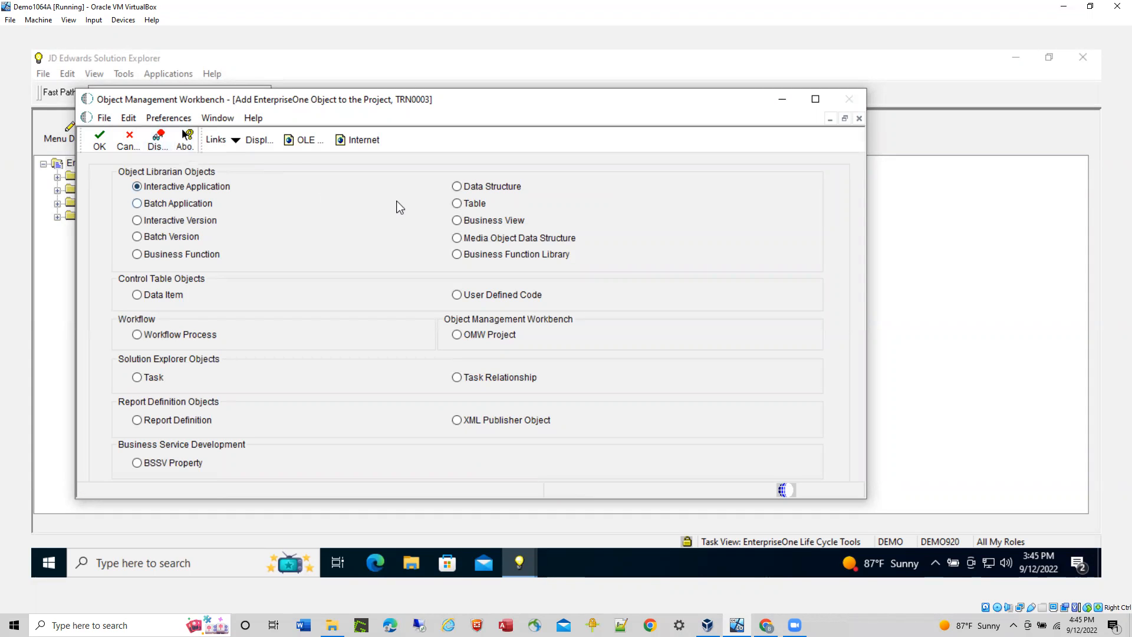
pyautogui.click(151, 204)
pyautogui.click(100, 145)
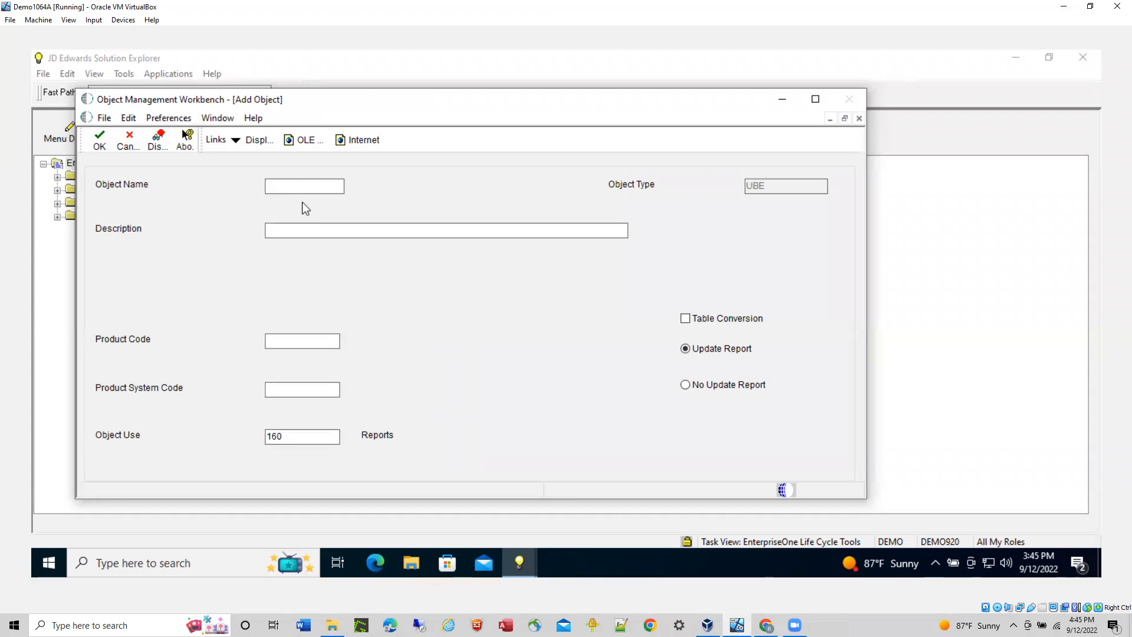
# - Name the batch application R550101 and describe it as "Phone Numbers"
pyautogui.write('R550101')
pyautogui.press('Tab')
pyautogui.write('A')
pyautogui.press('BackSpace')
pyautogui.write('Phone Numbers')
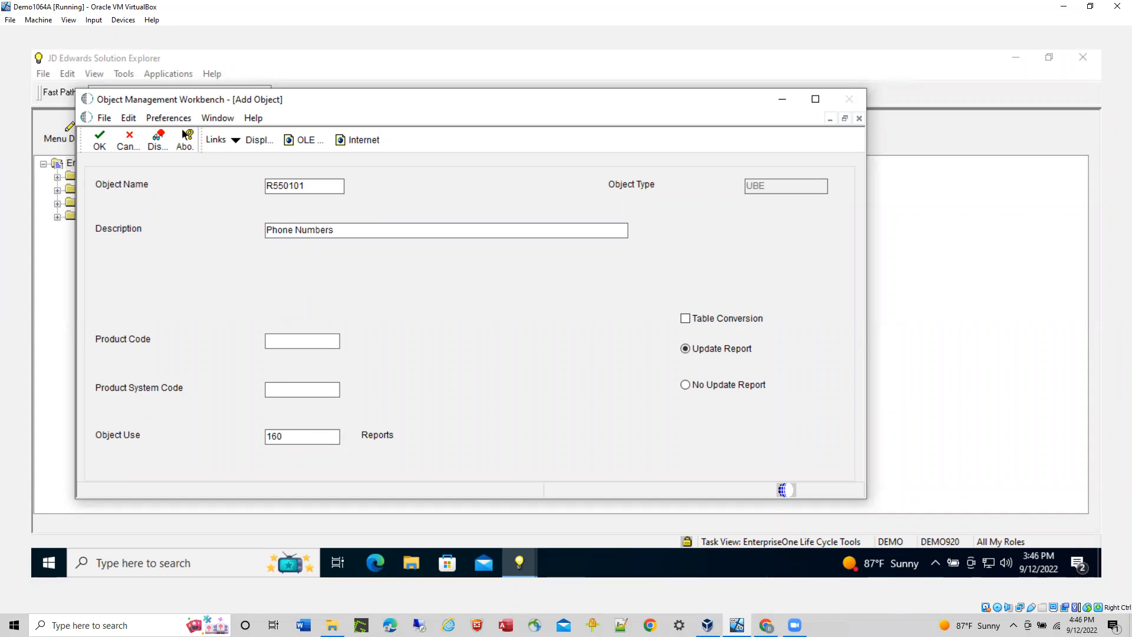
# - Complete the description as "Phone Numbers Report", set product and system codes to 55 and object use to 161, and create the batch application
pyautogui.write(' Report')
pyautogui.press('Tab')
pyautogui.write('55')
pyautogui.press('Tab')
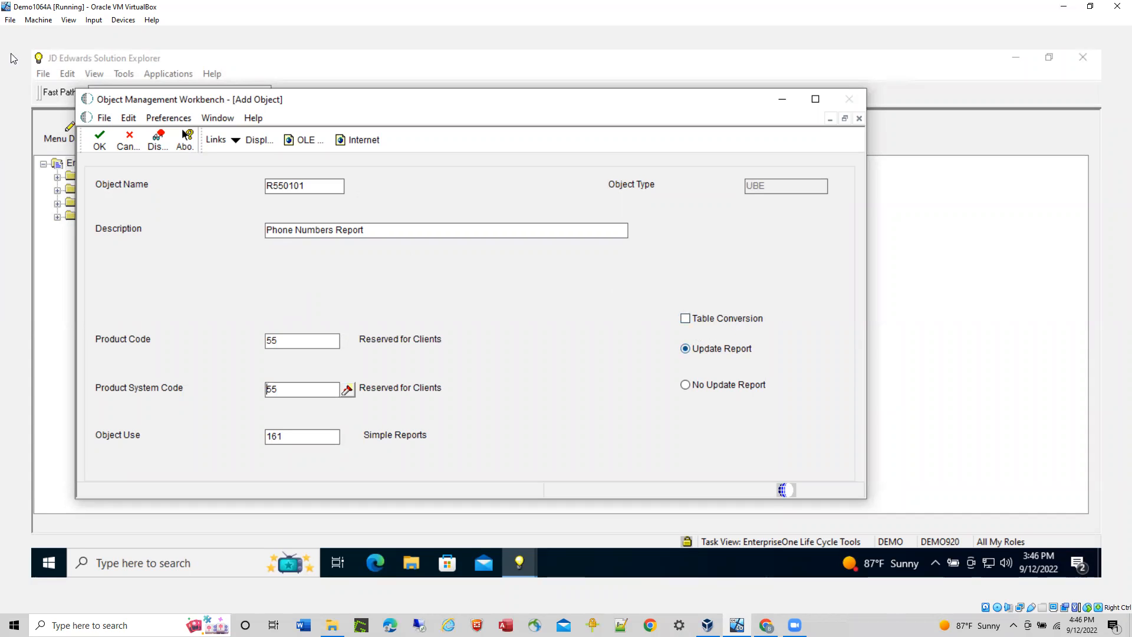
pyautogui.click(94, 140)
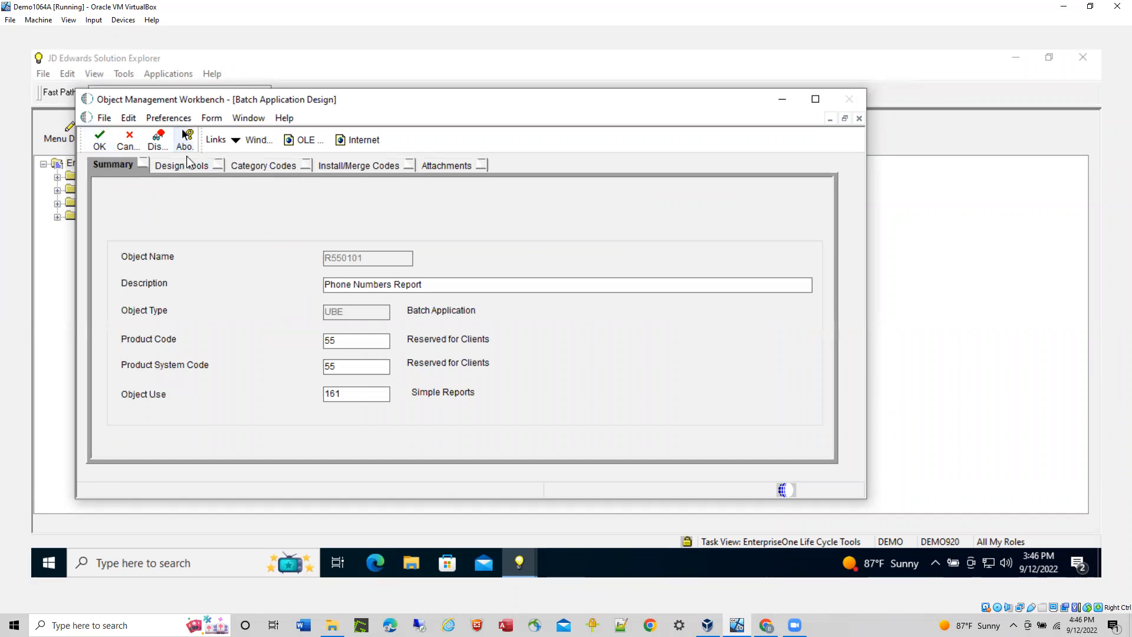
# - Launch Report Design Aid for R550101 and set up a columnar report with a page header containing the default informational fields
pyautogui.click(180, 166)
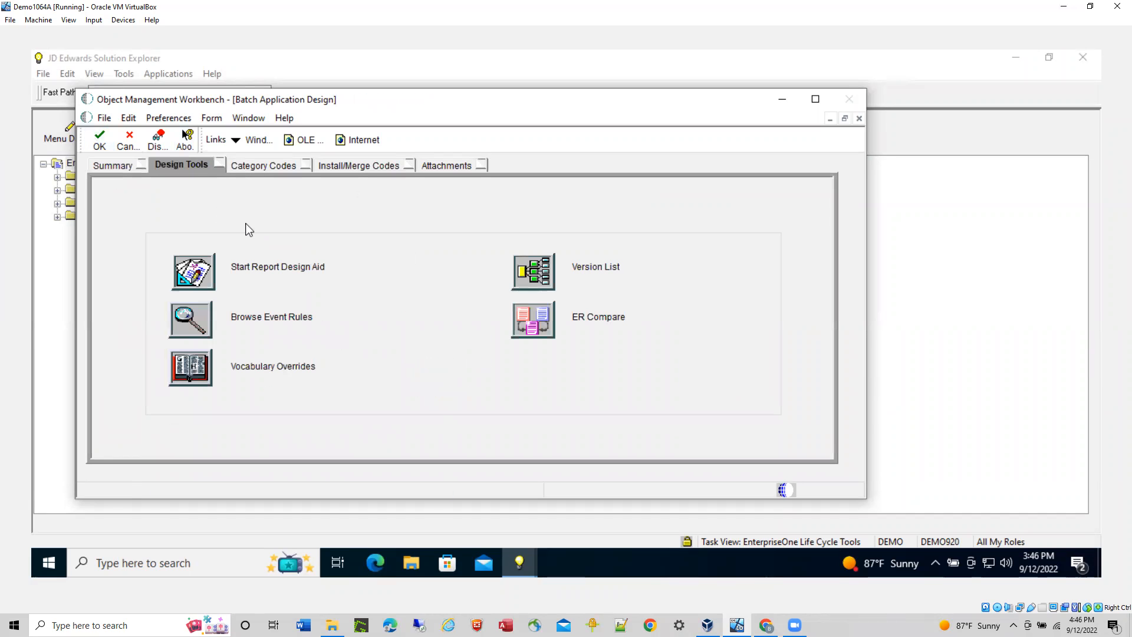
pyautogui.click(191, 269)
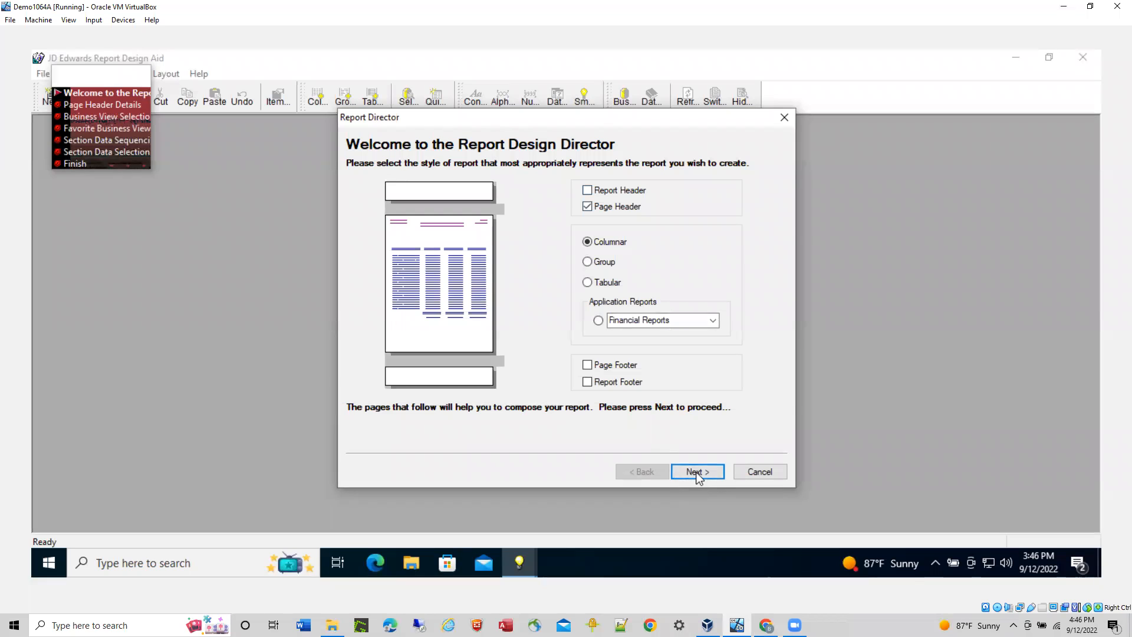
pyautogui.click(697, 472)
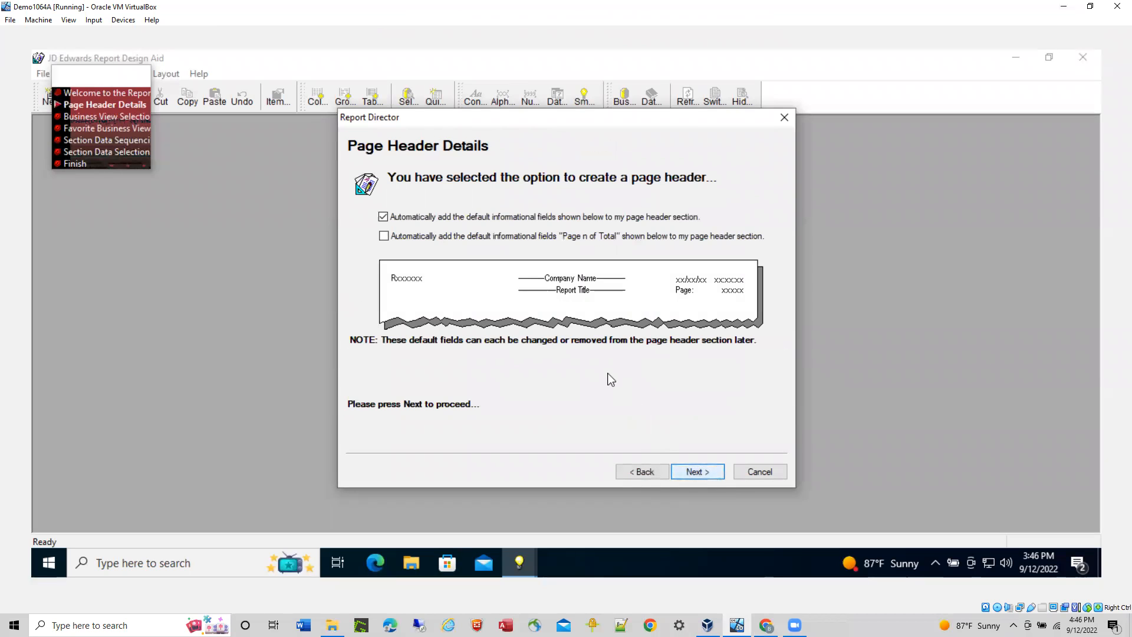
pyautogui.click(688, 473)
# - Find business view V550101A, base the report section on it, and include all its columns in the section layout
pyautogui.click(687, 471)
pyautogui.click(436, 358)
pyautogui.click(698, 473)
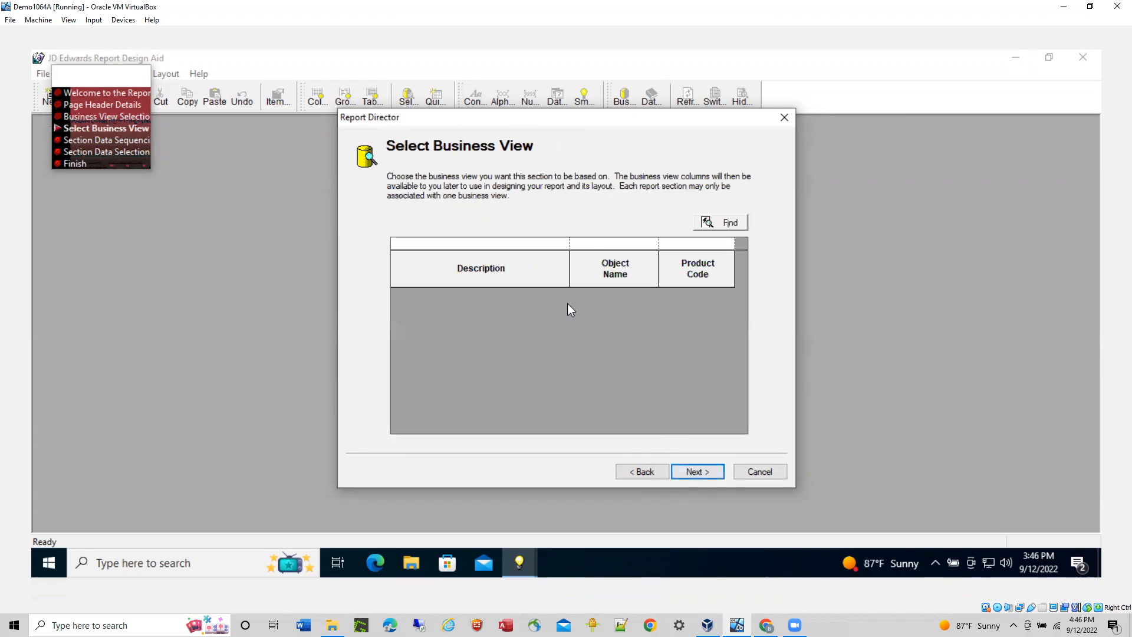
pyautogui.click(586, 247)
pyautogui.write('v550101A')
pyautogui.click(721, 223)
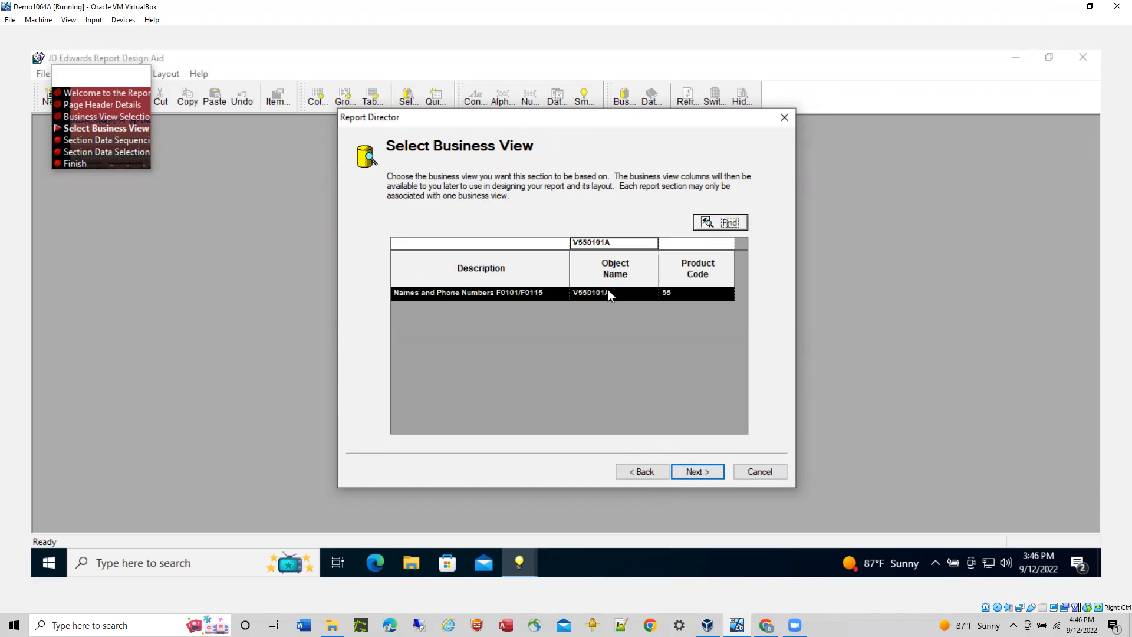
pyautogui.click(697, 471)
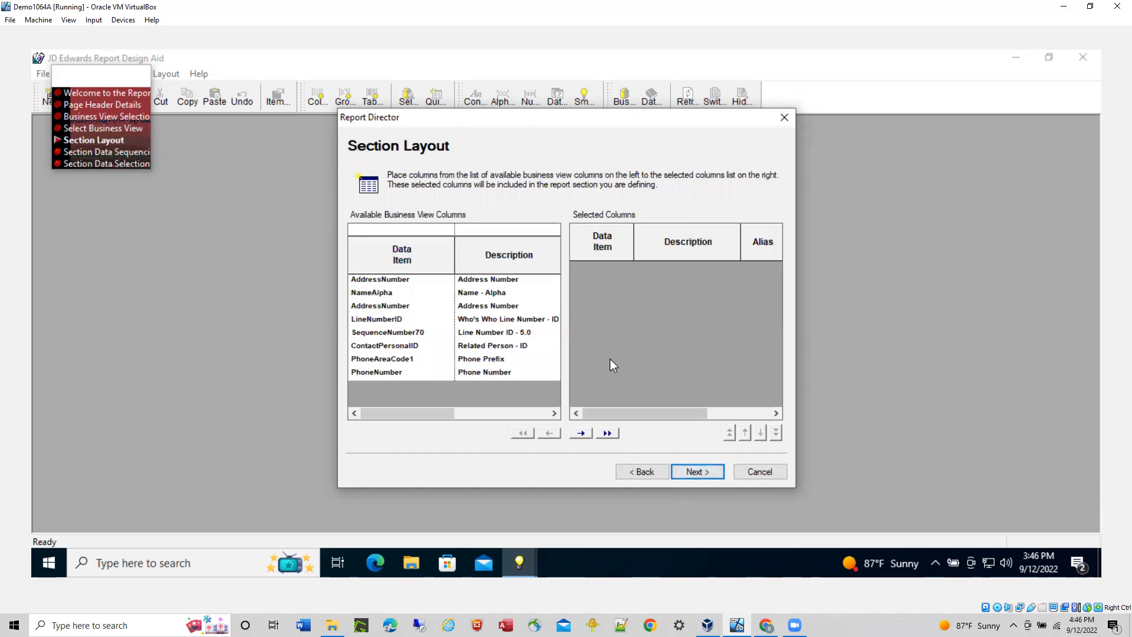
pyautogui.click(607, 434)
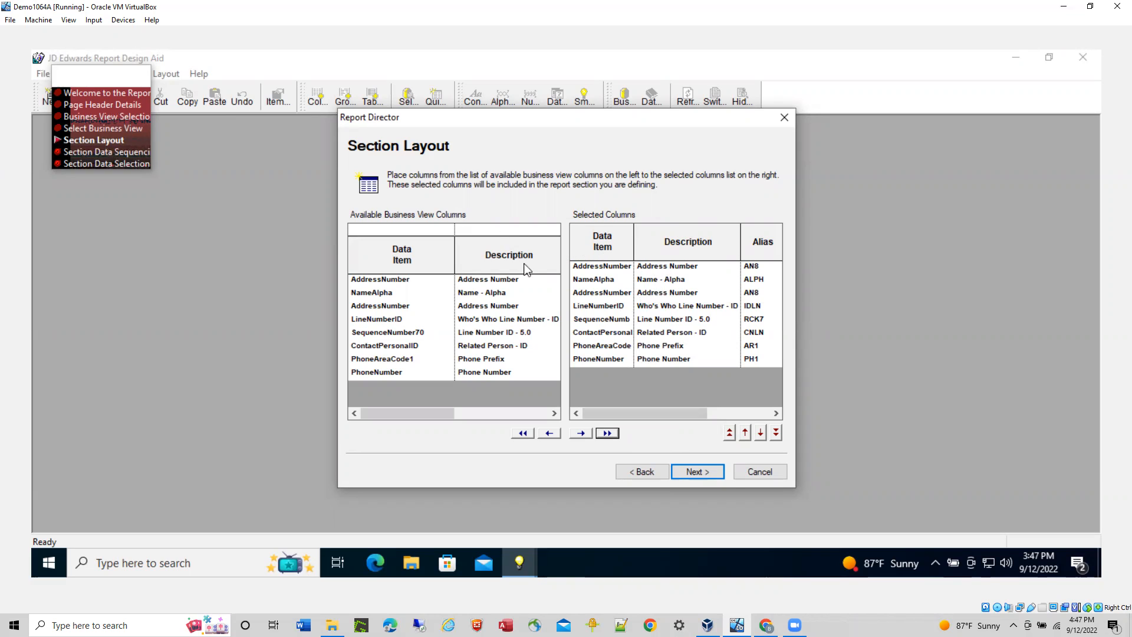
pyautogui.click(700, 474)
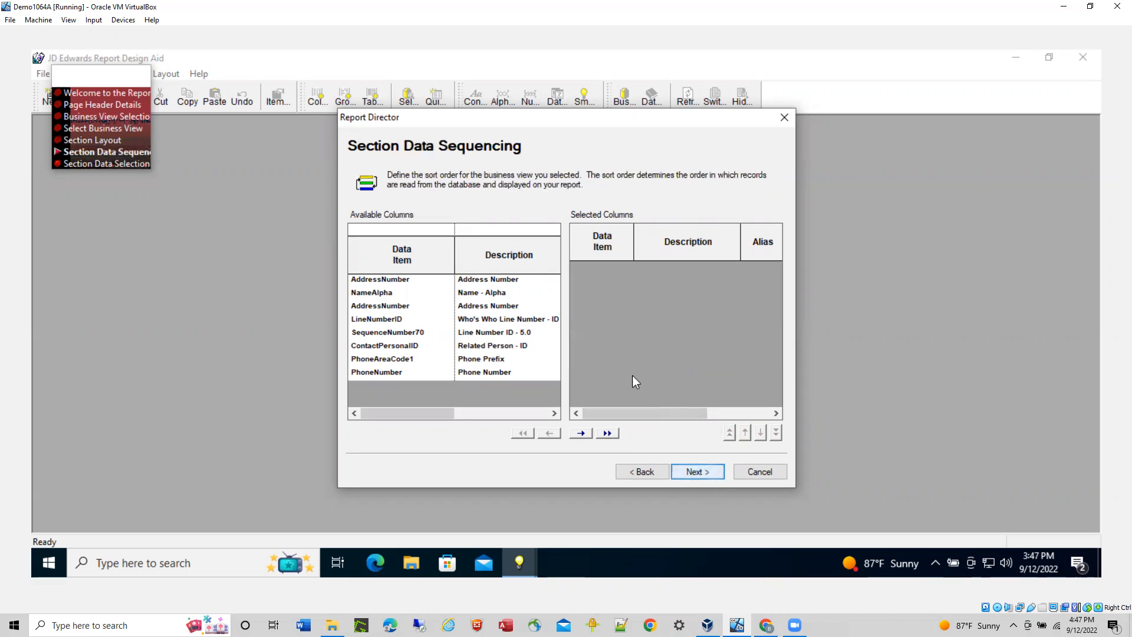
# - Sequence the section by F0101 Address Number, F0115 Address Number, Who's Who Line Number - ID, Line Number ID - 5.0 and Related Person - ID, keeping default sort properties
pyautogui.click(498, 281)
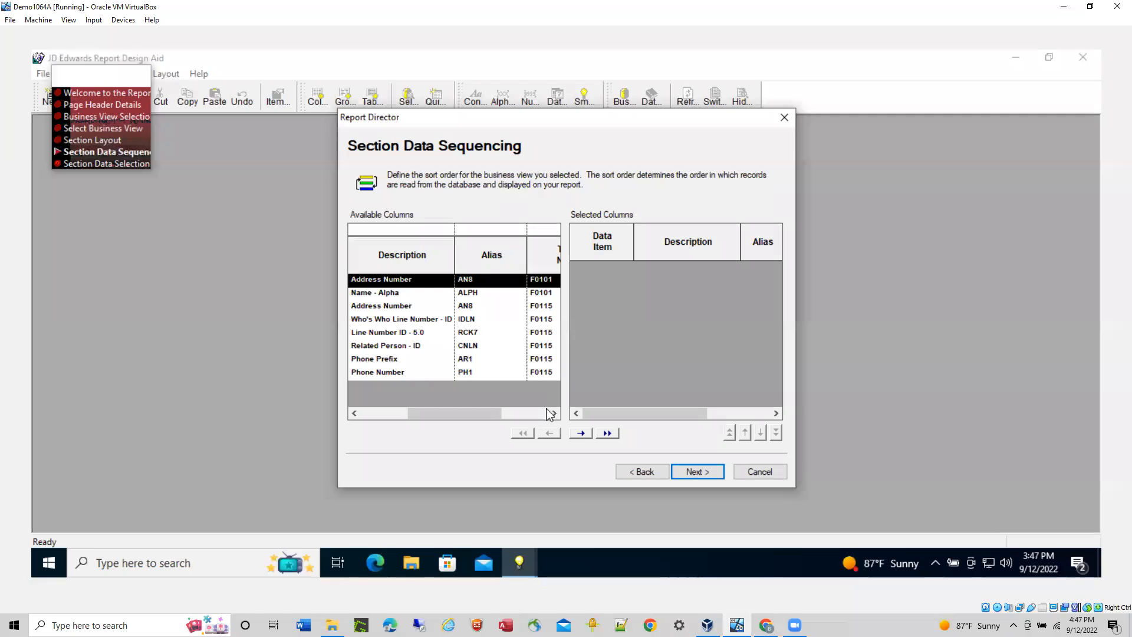
pyautogui.click(582, 434)
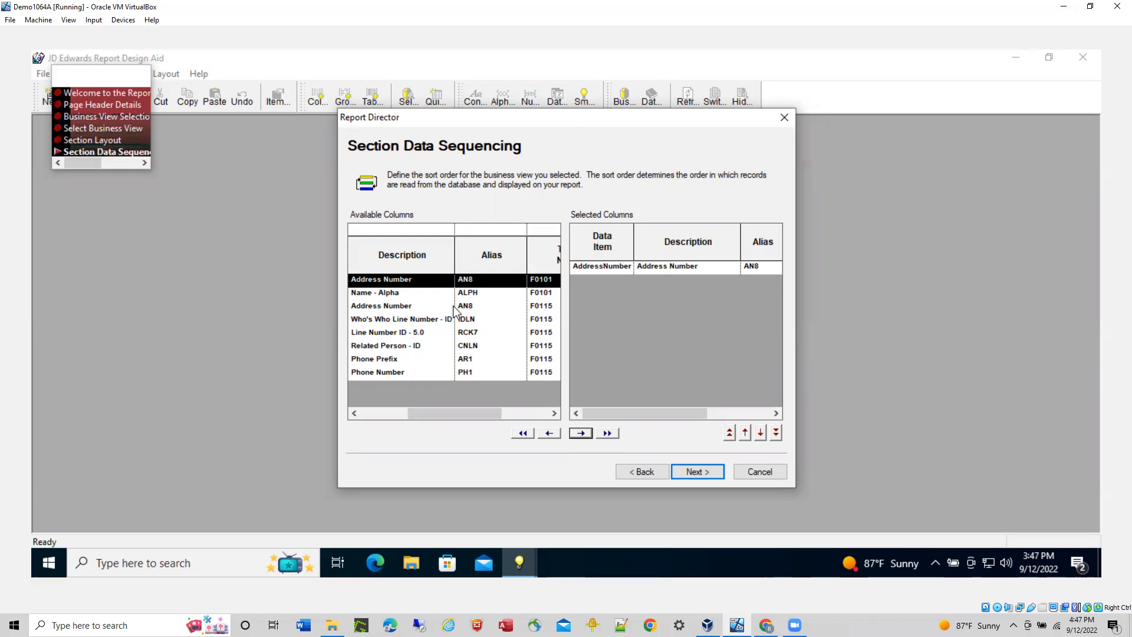
pyautogui.click(429, 306)
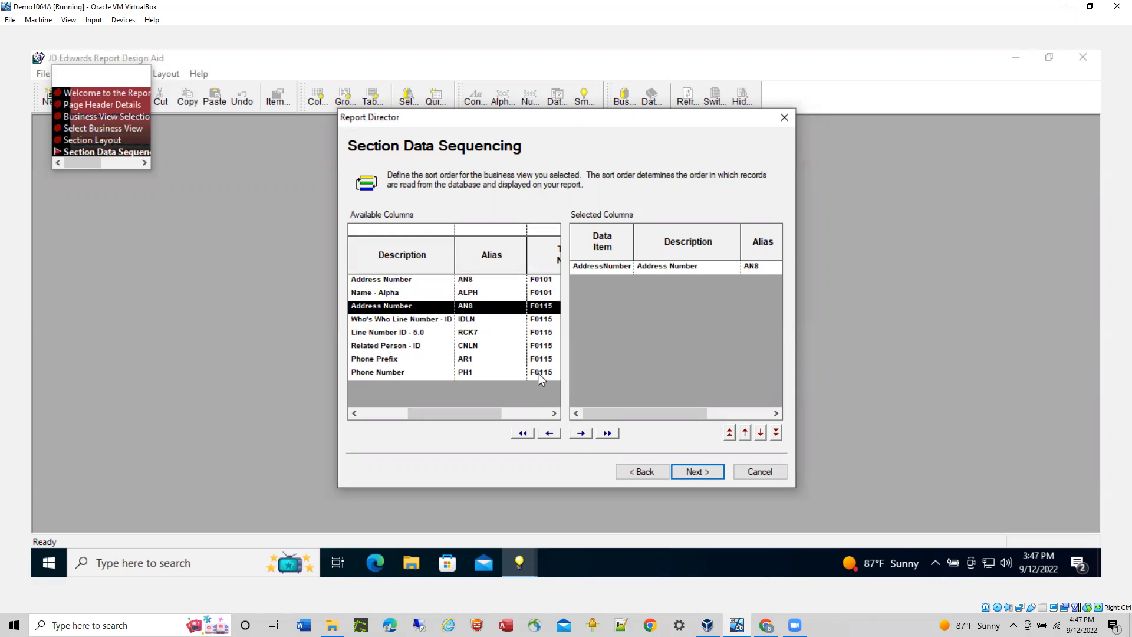
pyautogui.click(582, 434)
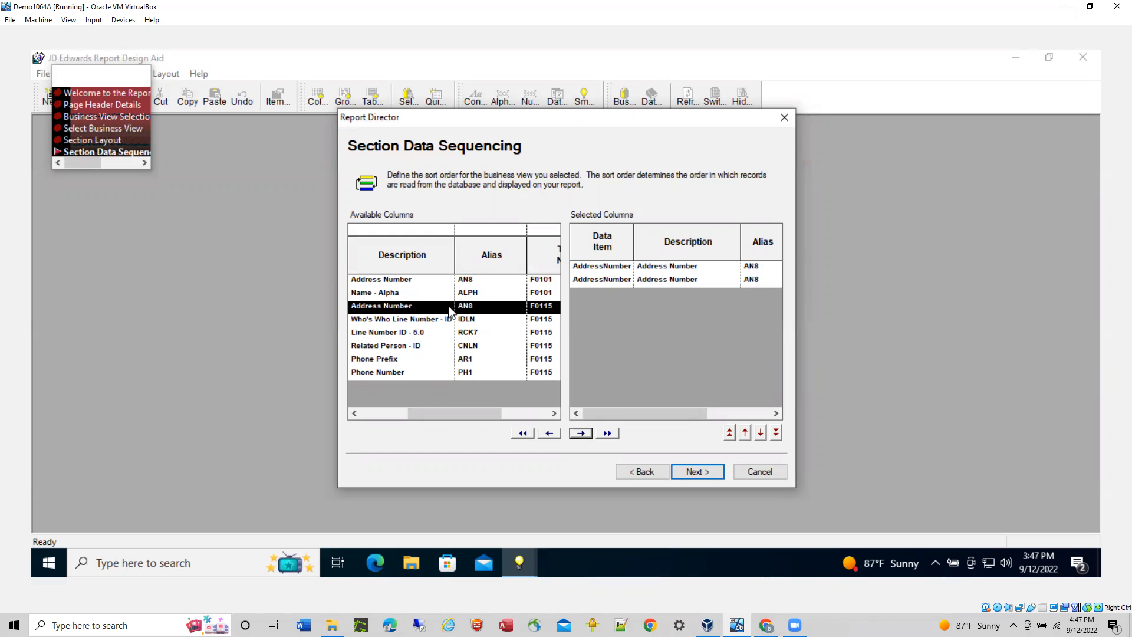
pyautogui.click(437, 319)
pyautogui.click(581, 434)
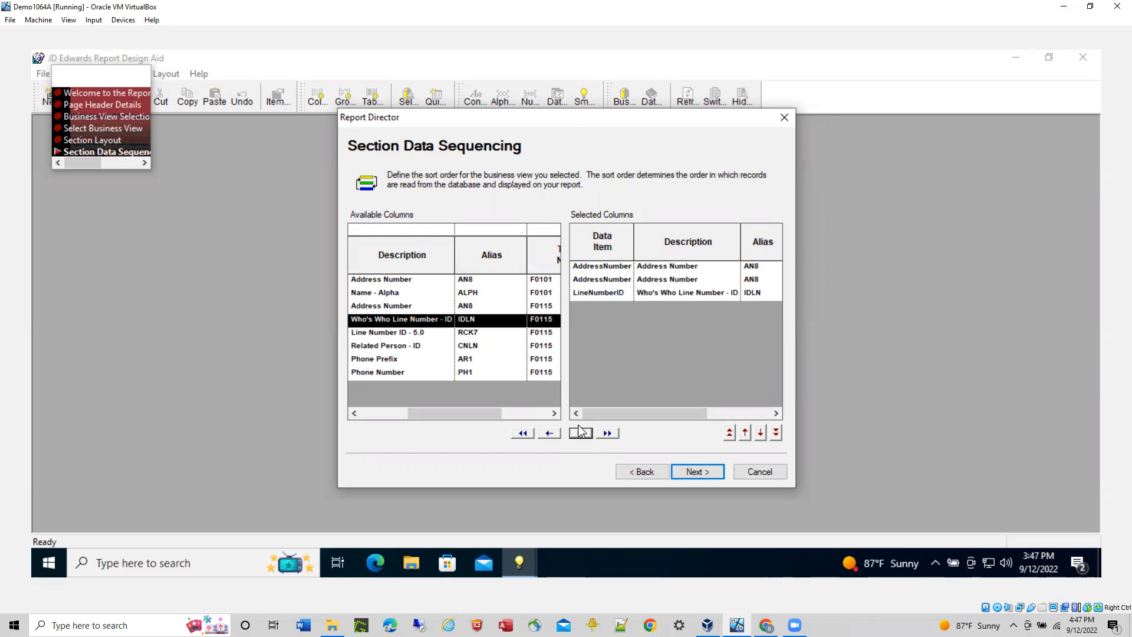
pyautogui.click(420, 334)
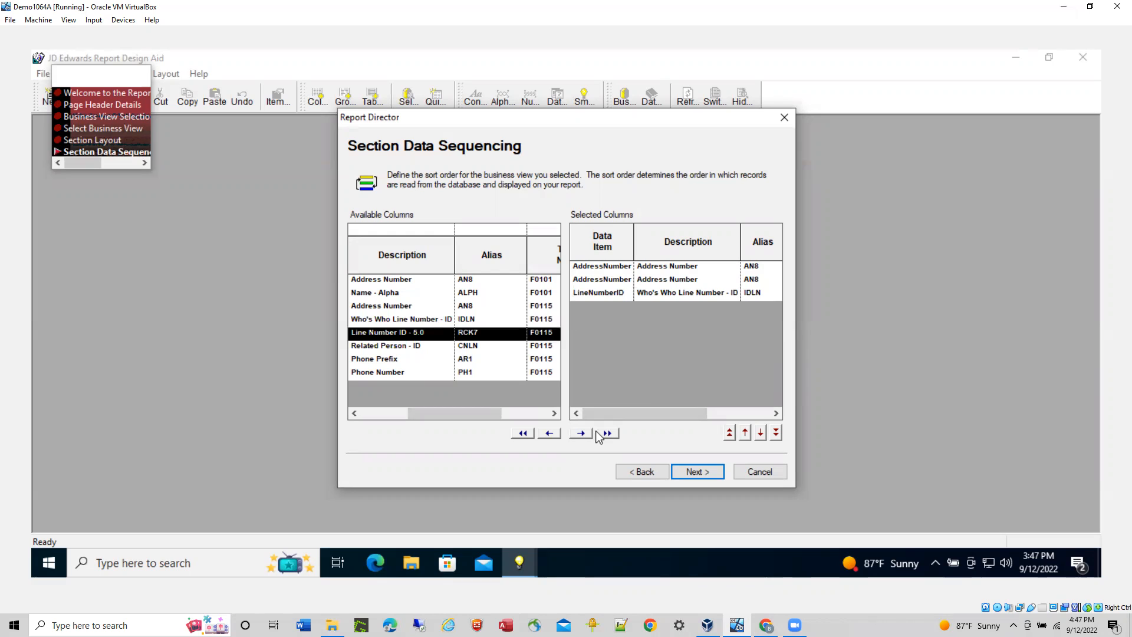
pyautogui.click(582, 434)
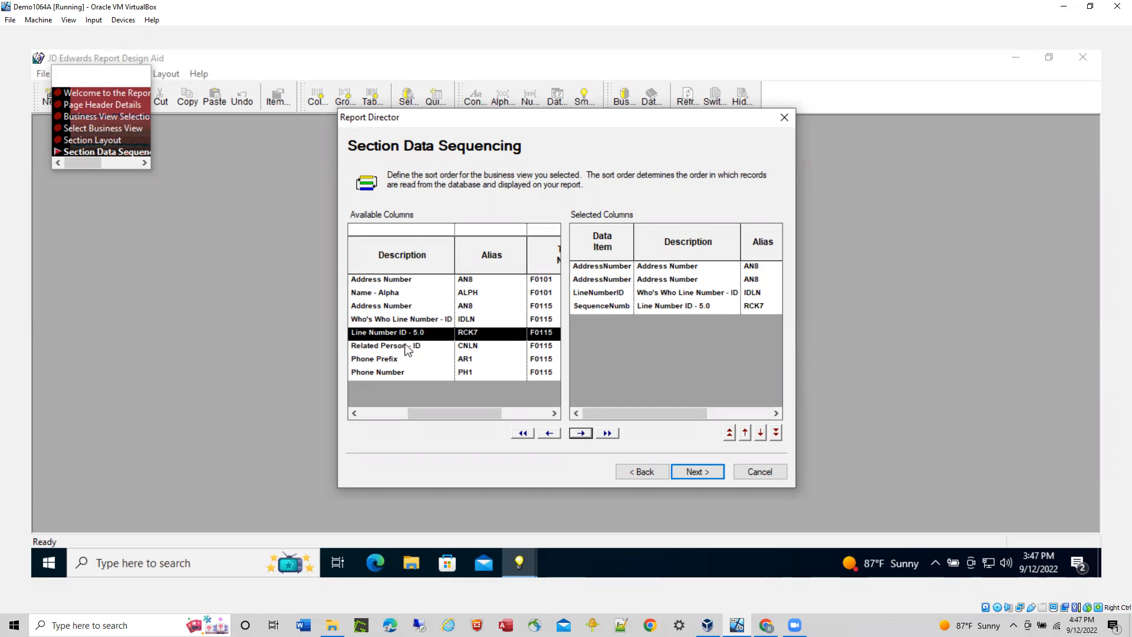
pyautogui.click(406, 348)
pyautogui.click(581, 433)
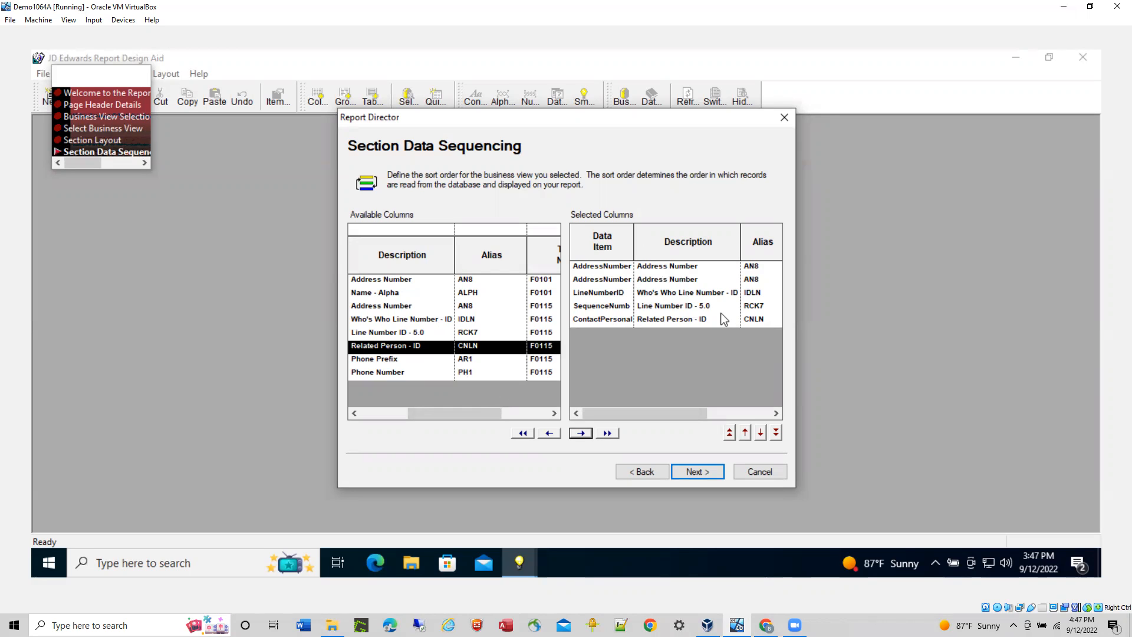
pyautogui.click(697, 472)
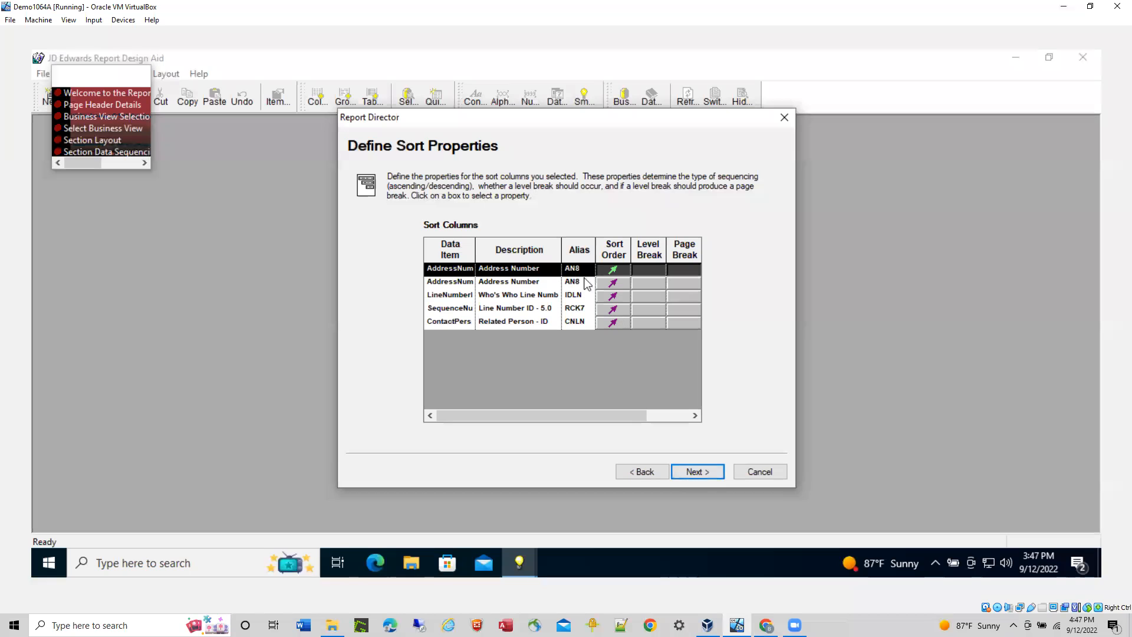
pyautogui.click(696, 472)
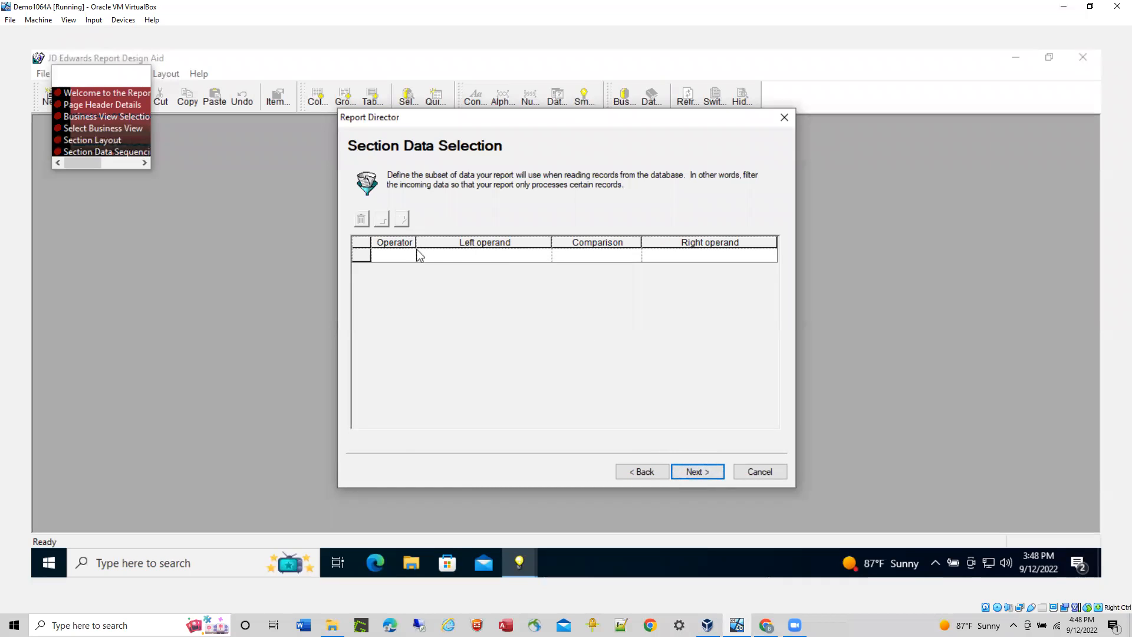
# - Leave the section data selection empty and finish the report, creating version VER0001
pyautogui.click(694, 469)
pyautogui.click(615, 298)
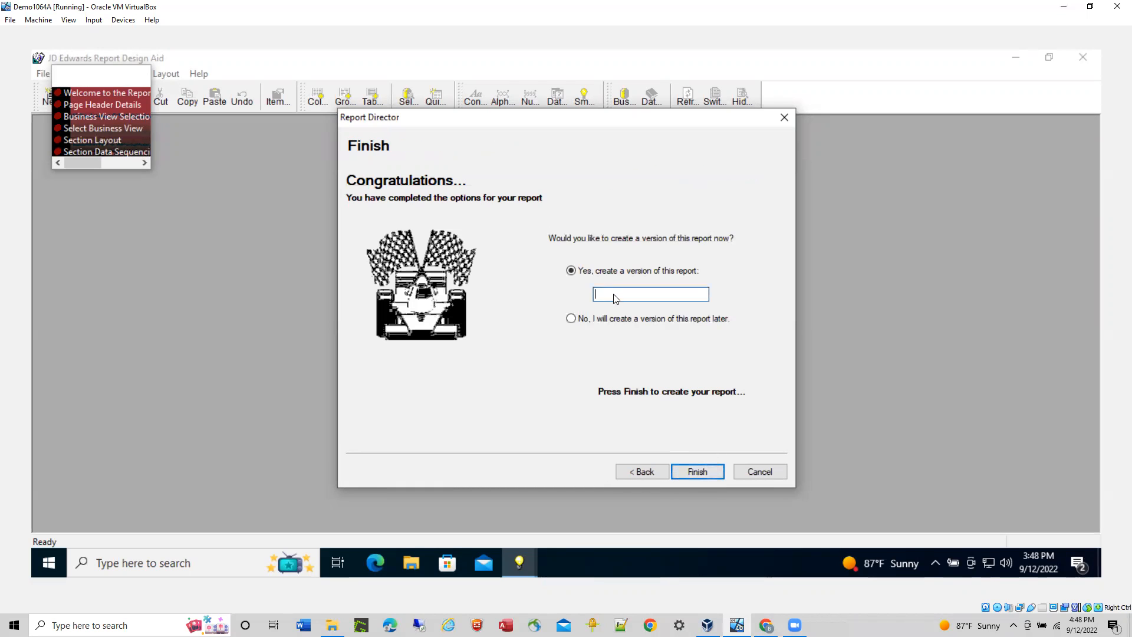
pyautogui.write('VER0001')
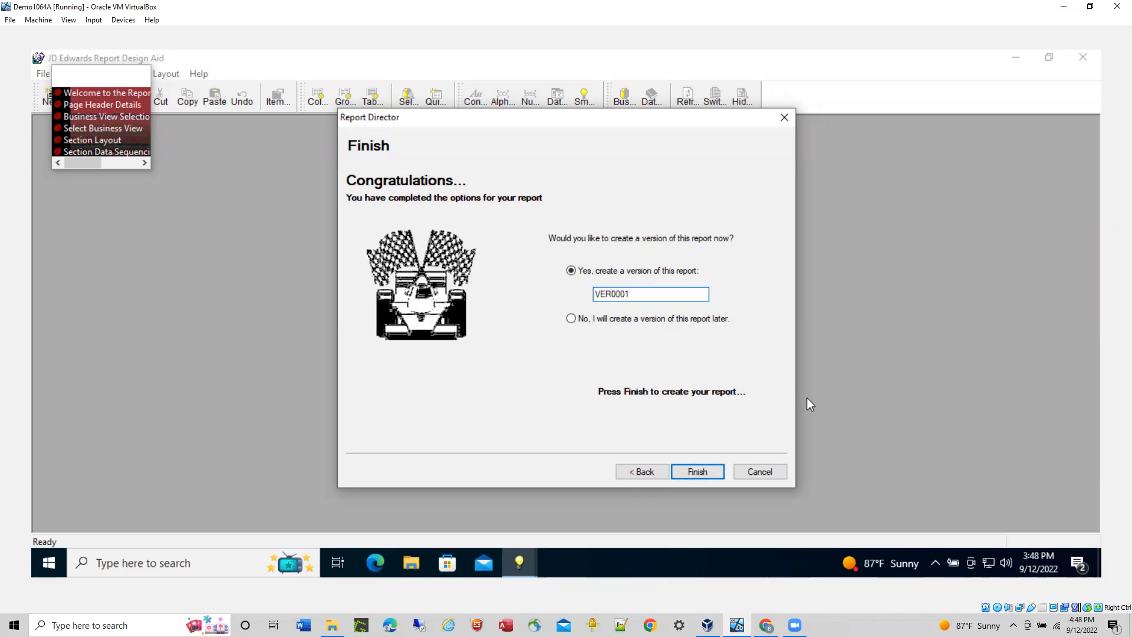
pyautogui.click(698, 472)
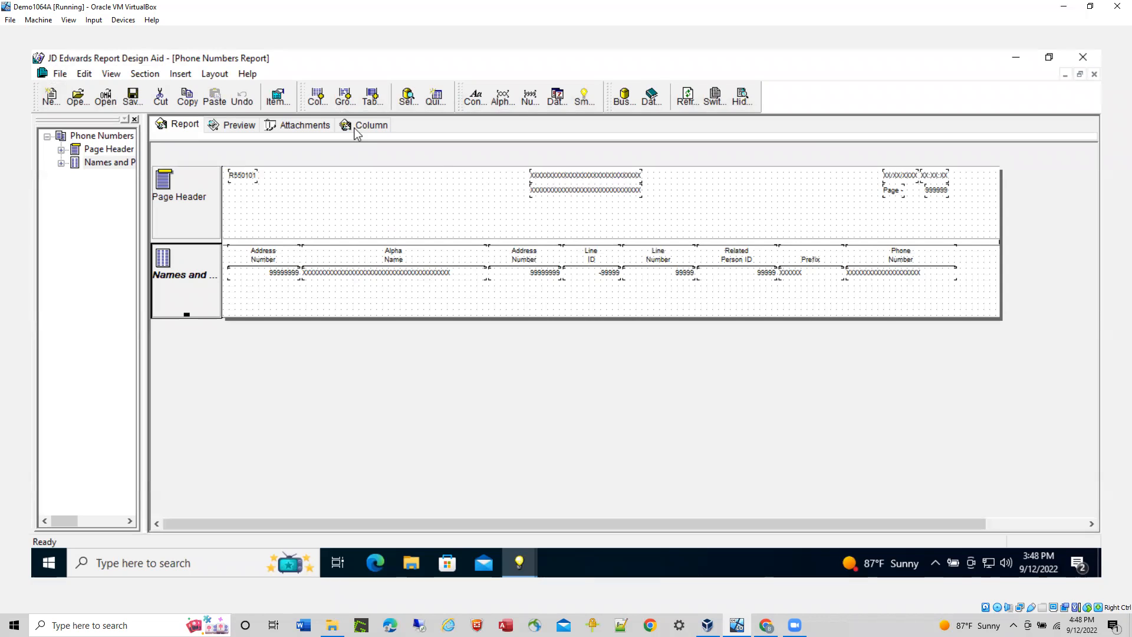
# - Save the report, exit Report Design Aid, and accept the Batch Application Design form
pyautogui.click(129, 92)
pyautogui.click(60, 73)
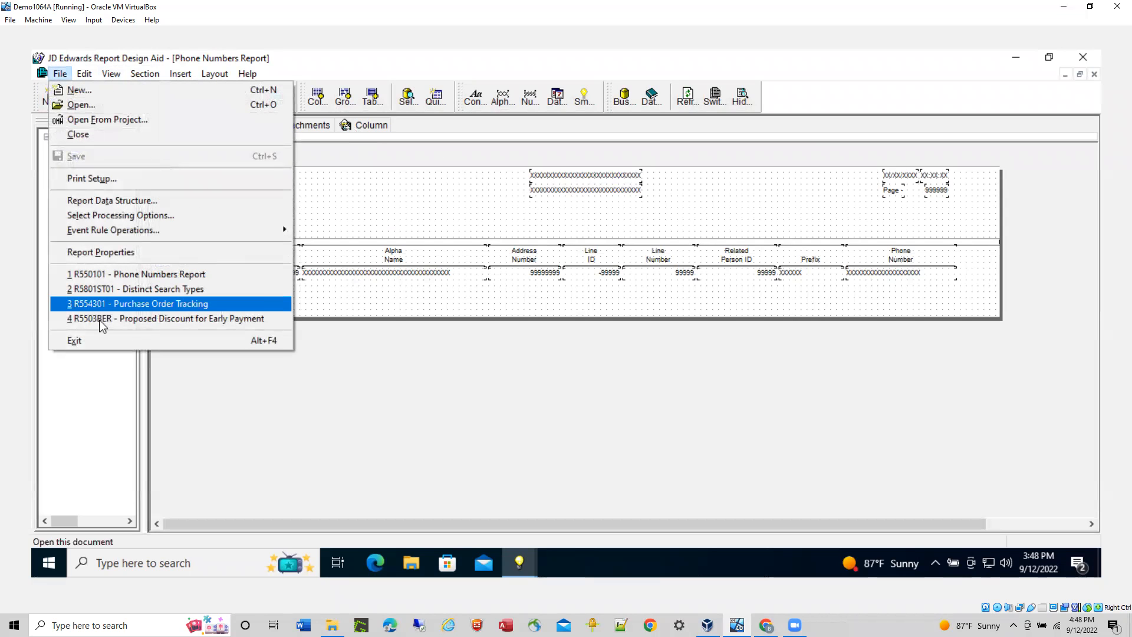
pyautogui.click(88, 339)
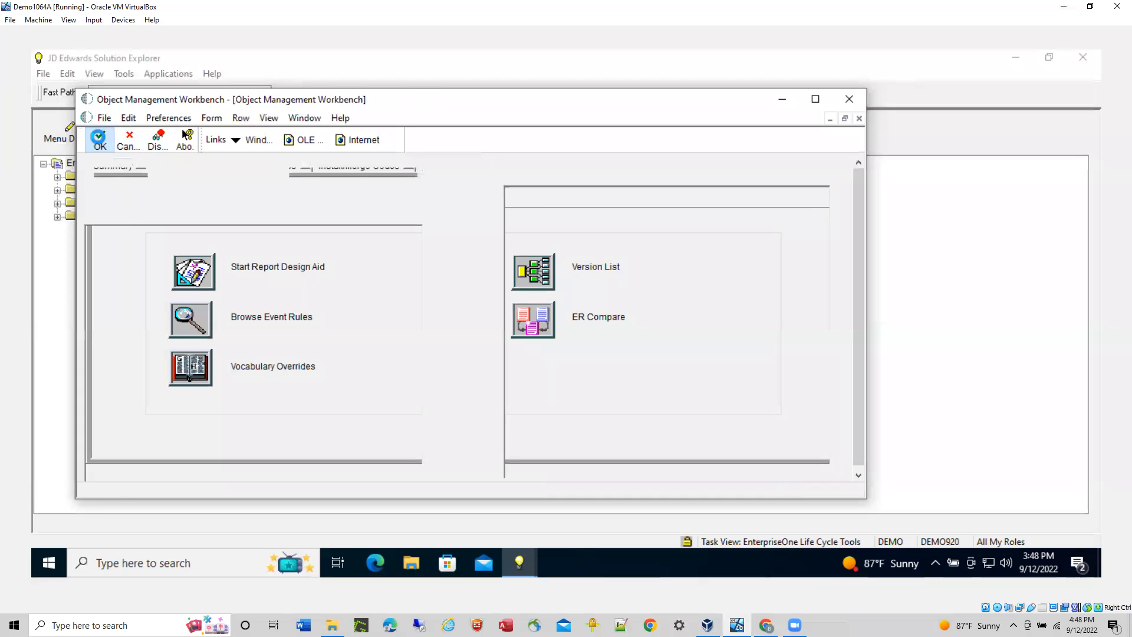
pyautogui.click(98, 139)
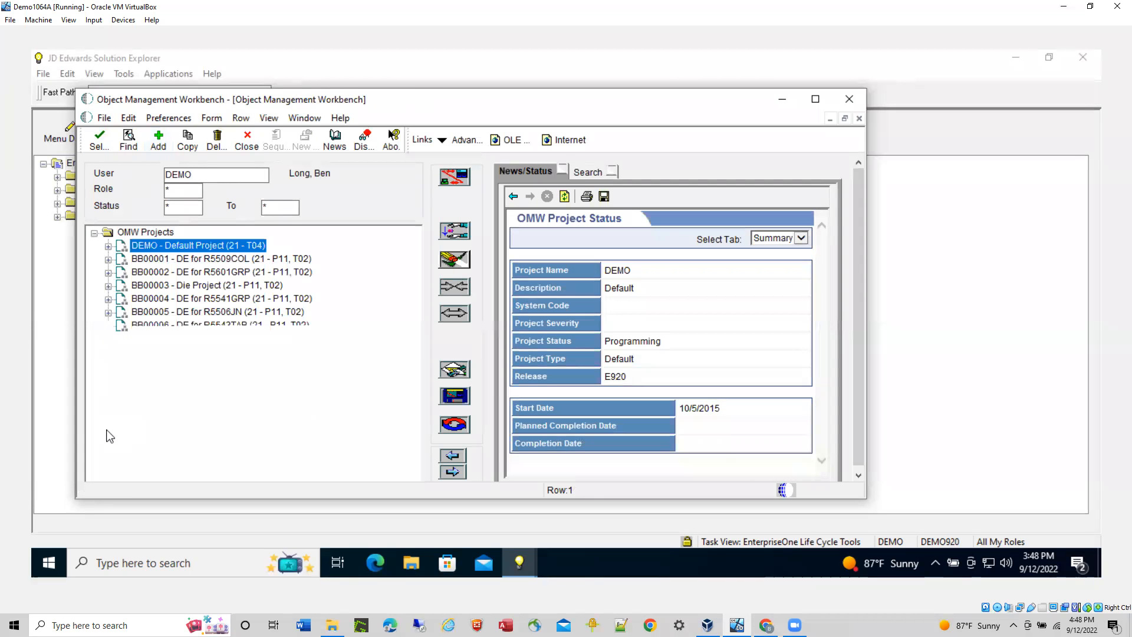
# - Open batch application R550101 from project TRN0003 for design and display its version list
pyautogui.scroll(-2, 159, 458)
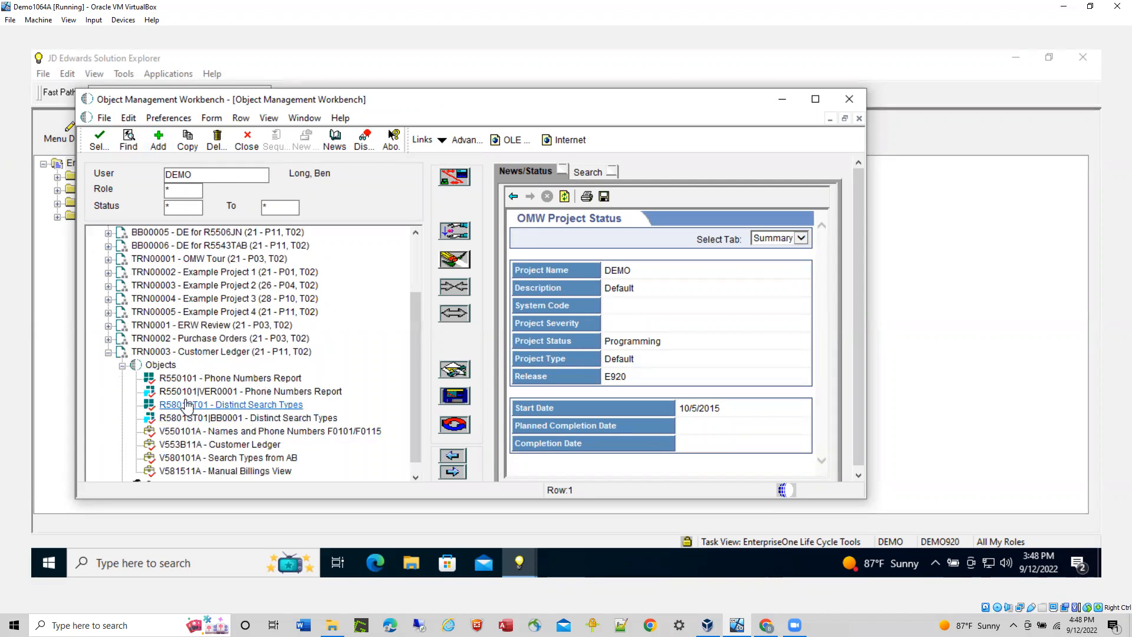
pyautogui.click(184, 380)
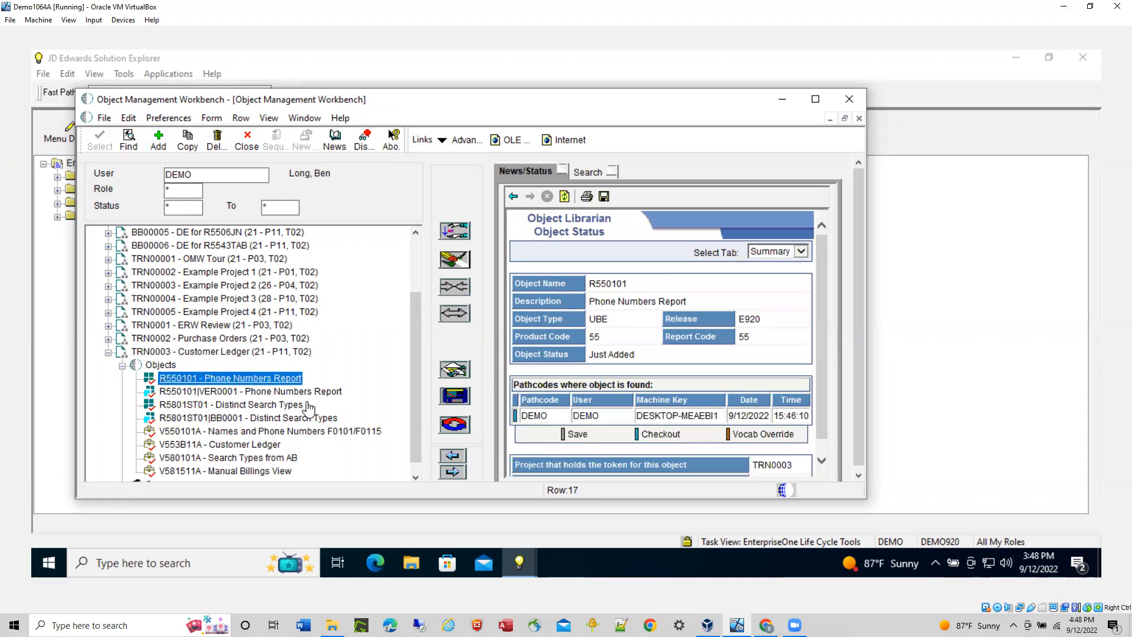
pyautogui.click(454, 370)
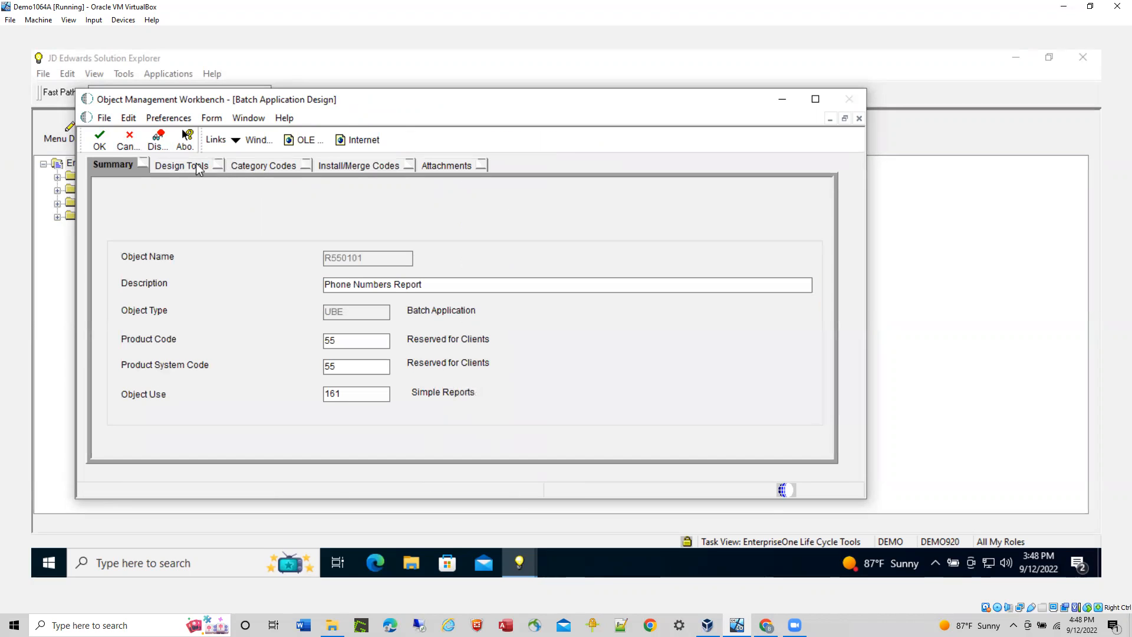
pyautogui.click(200, 167)
pyautogui.click(528, 269)
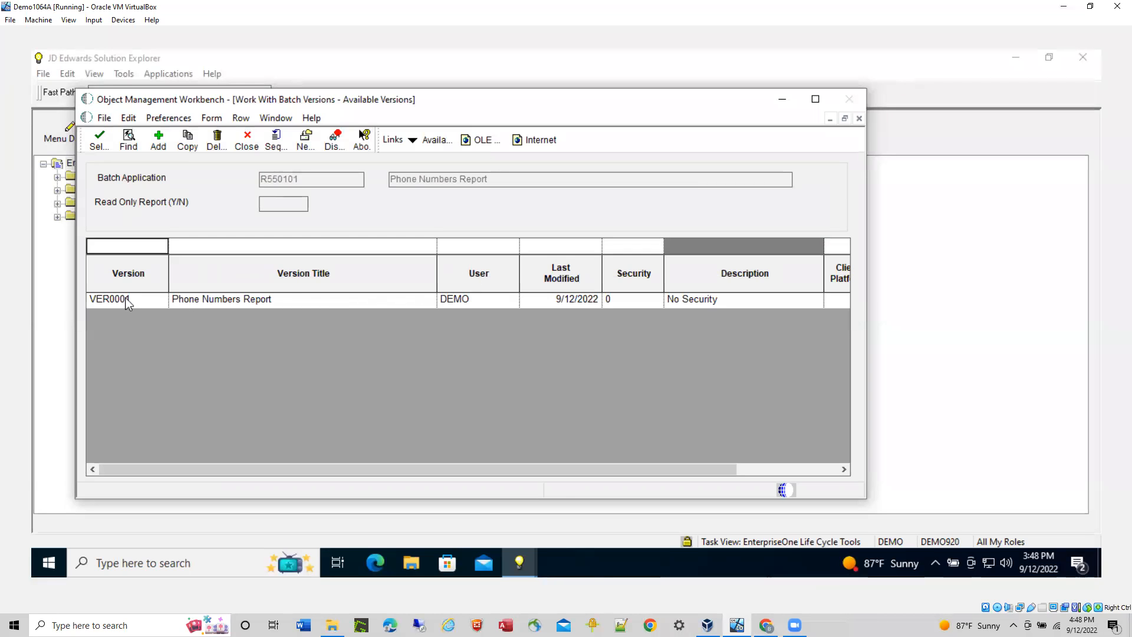
# - Run version VER0001 with output on screen and look through the first pages of the resulting report
pyautogui.click(125, 297)
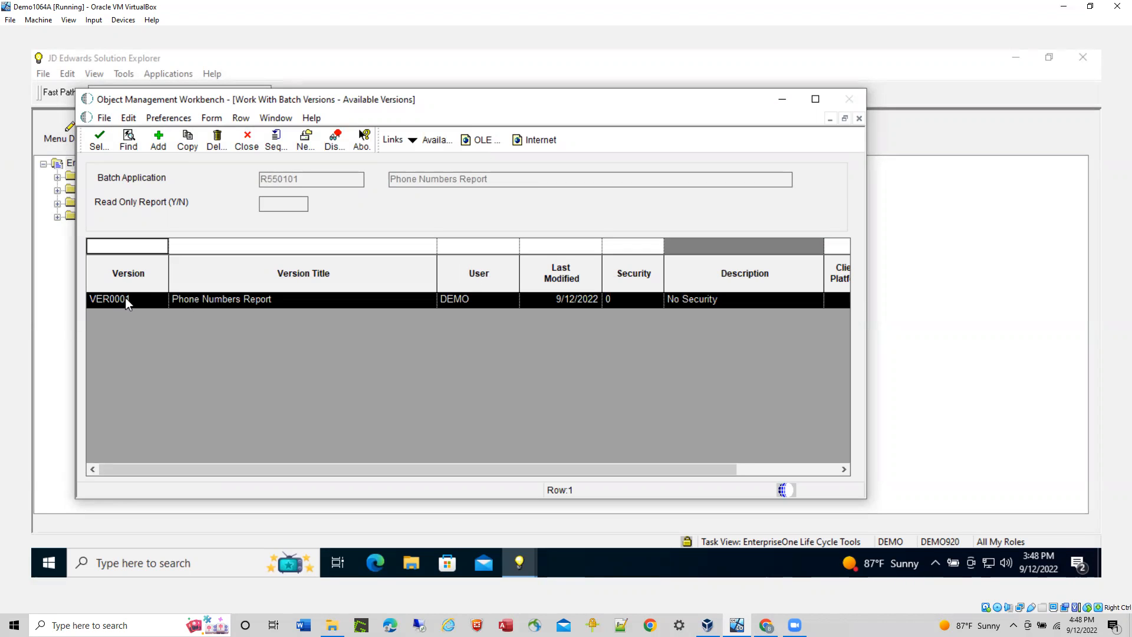
pyautogui.doubleClick(125, 297)
pyautogui.click(136, 151)
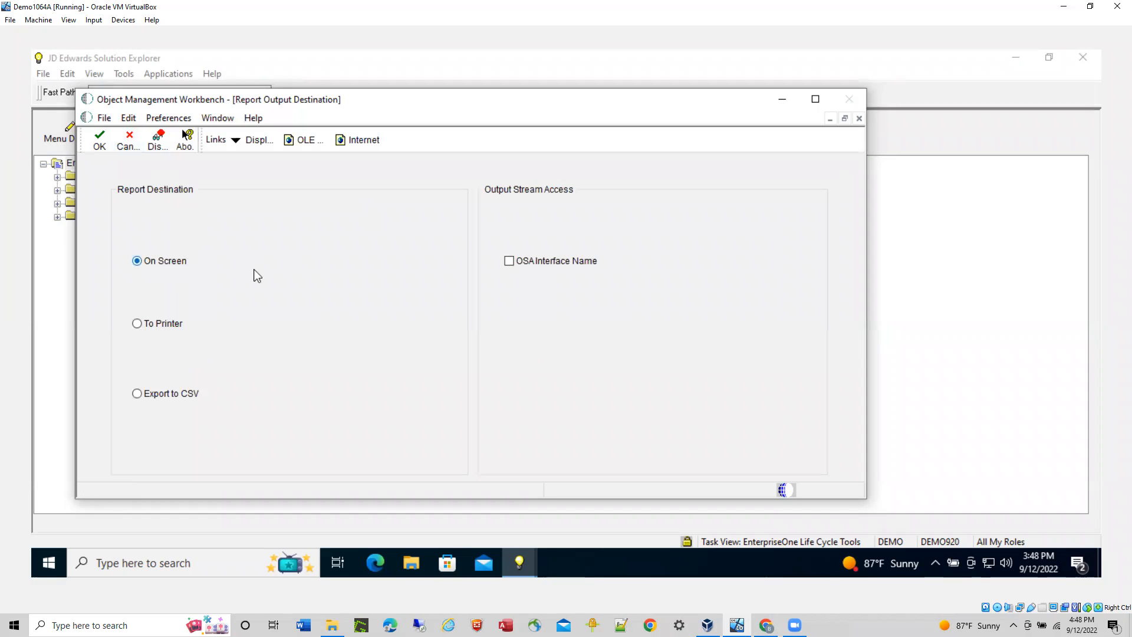
pyautogui.click(101, 143)
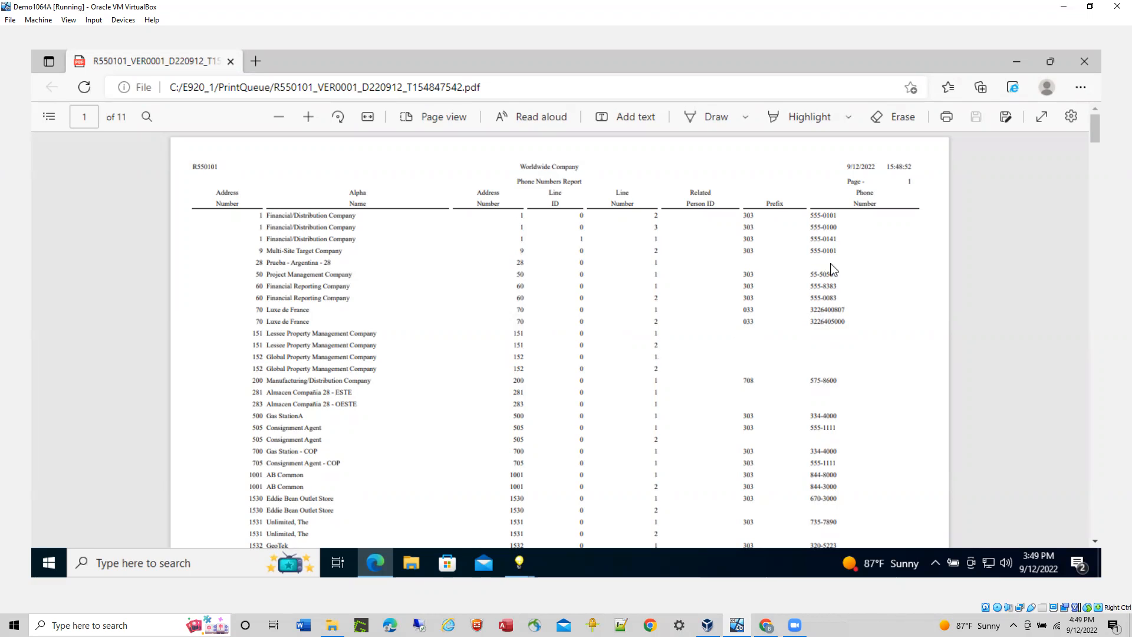
pyautogui.scroll(-7, 843, 362)
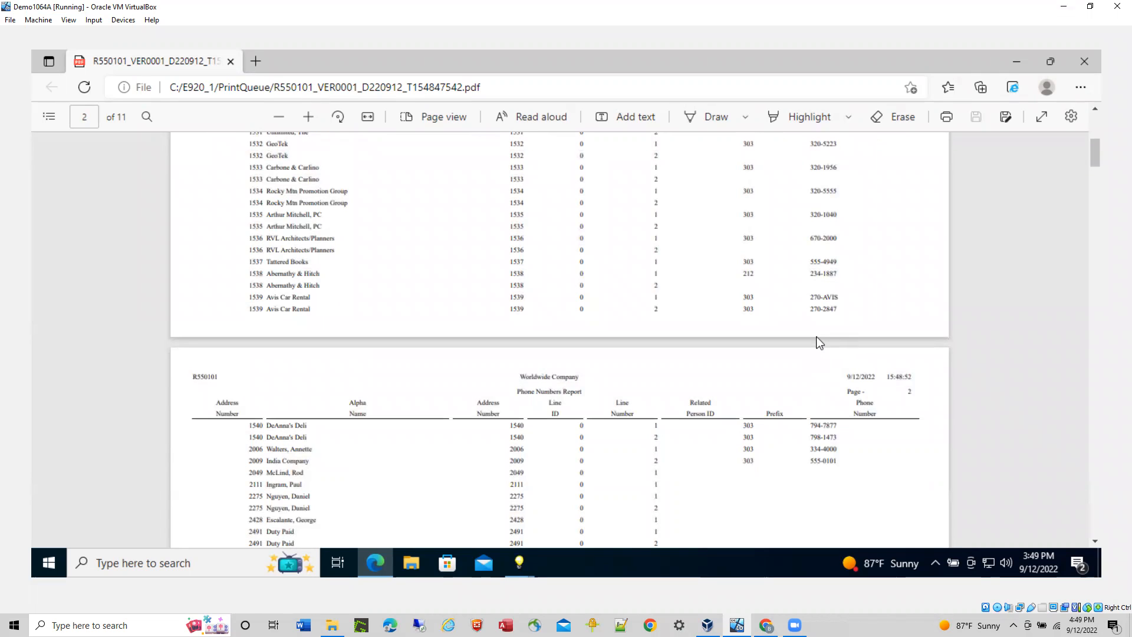
pyautogui.scroll(-4, 817, 338)
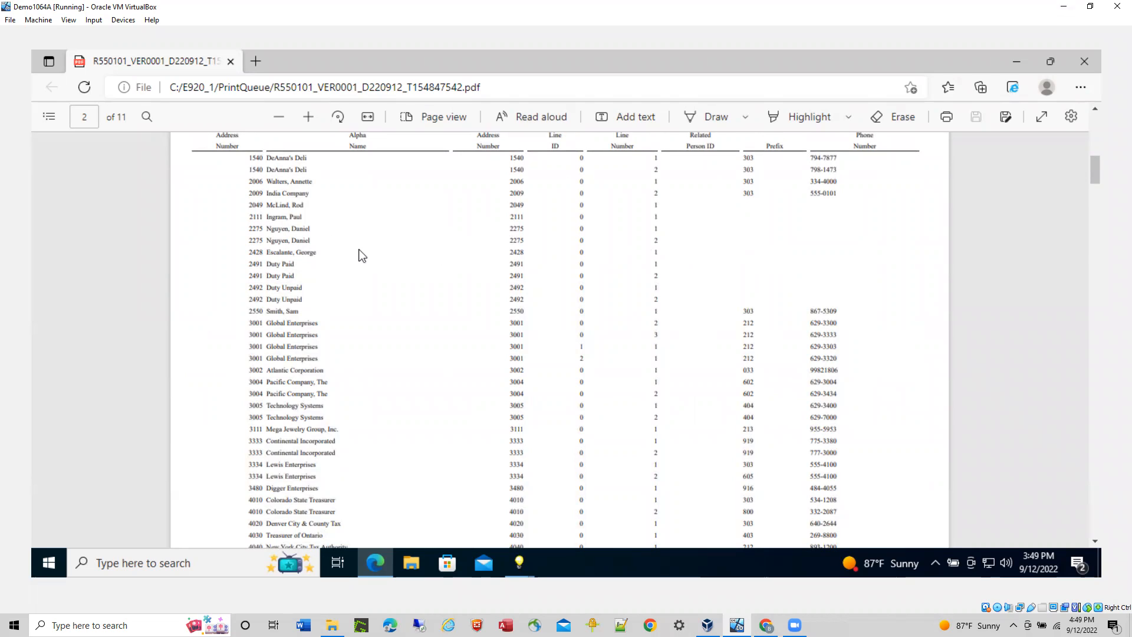
# - Examine the address number, name and phone number rows on page 2 of the report
pyautogui.scroll(1, 351, 260)
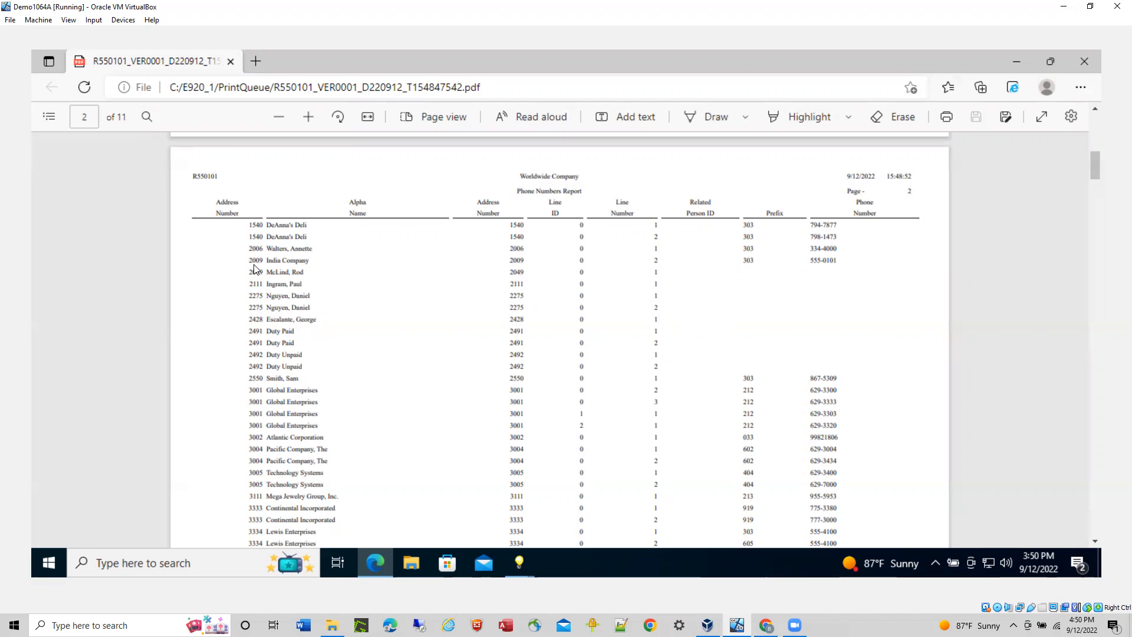
pyautogui.scroll(-6, 643, 314)
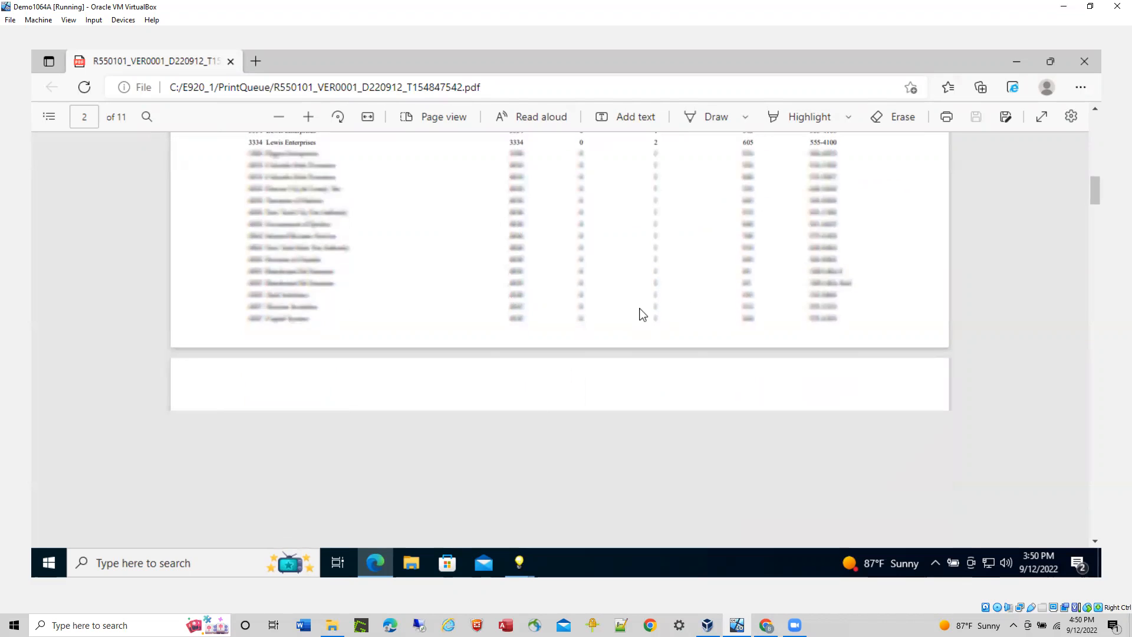
pyautogui.scroll(-3, 707, 286)
pyautogui.scroll(5, 724, 287)
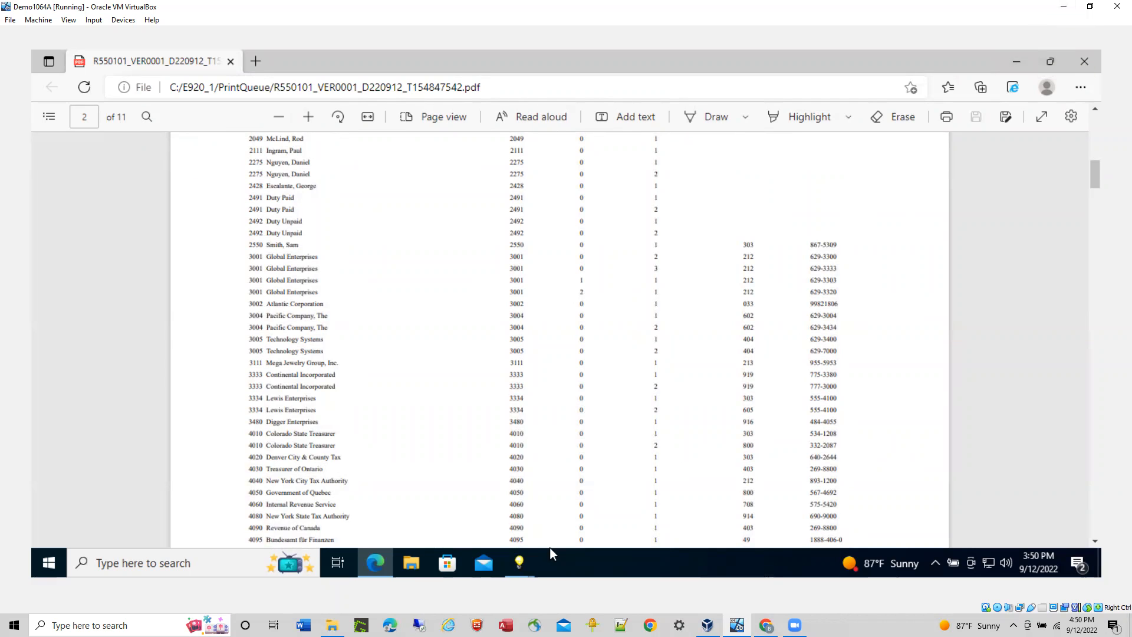
# - Switch from the report to JD Edwards Solution Explorer and launch Universal Table Browser with the fast path utb
pyautogui.click(522, 562)
pyautogui.moveTo(551, 512)
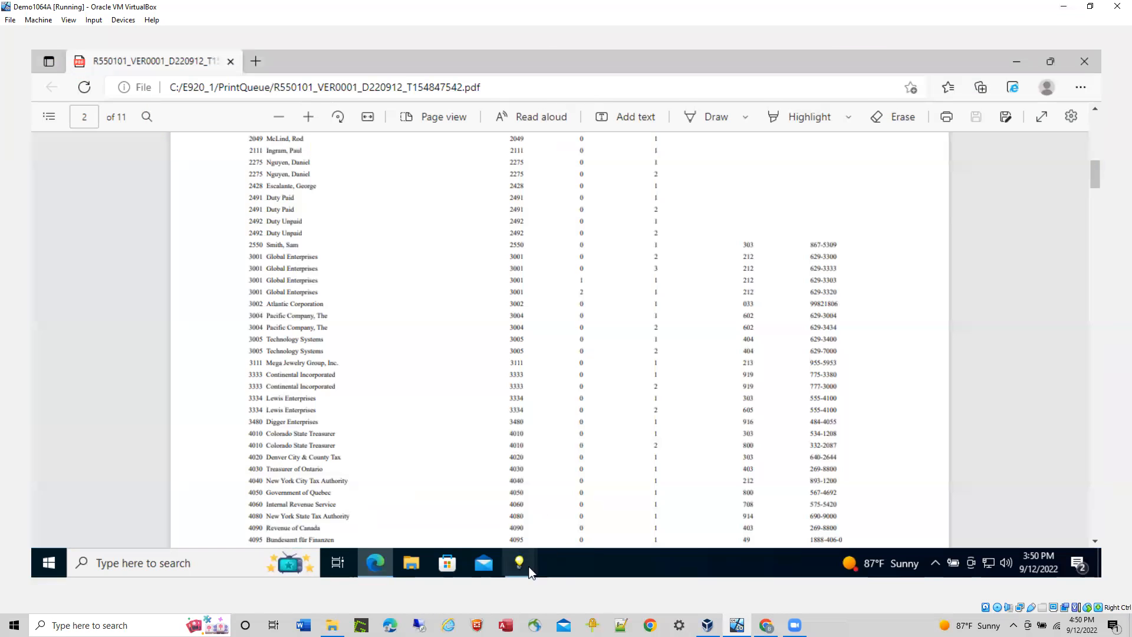
pyautogui.moveTo(530, 569)
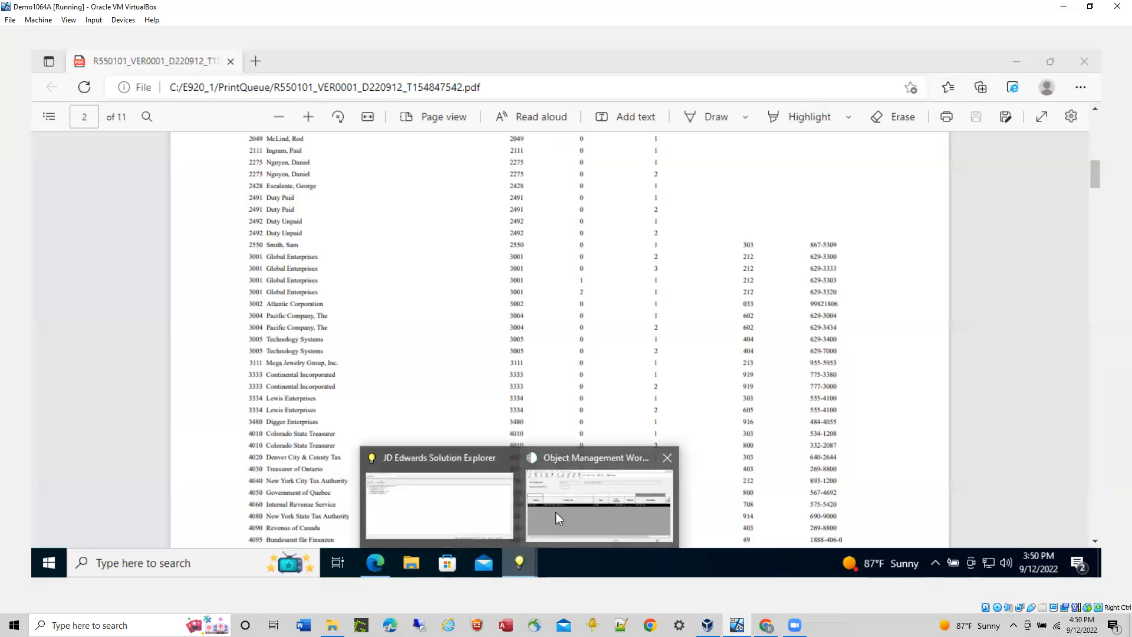
pyautogui.click(555, 511)
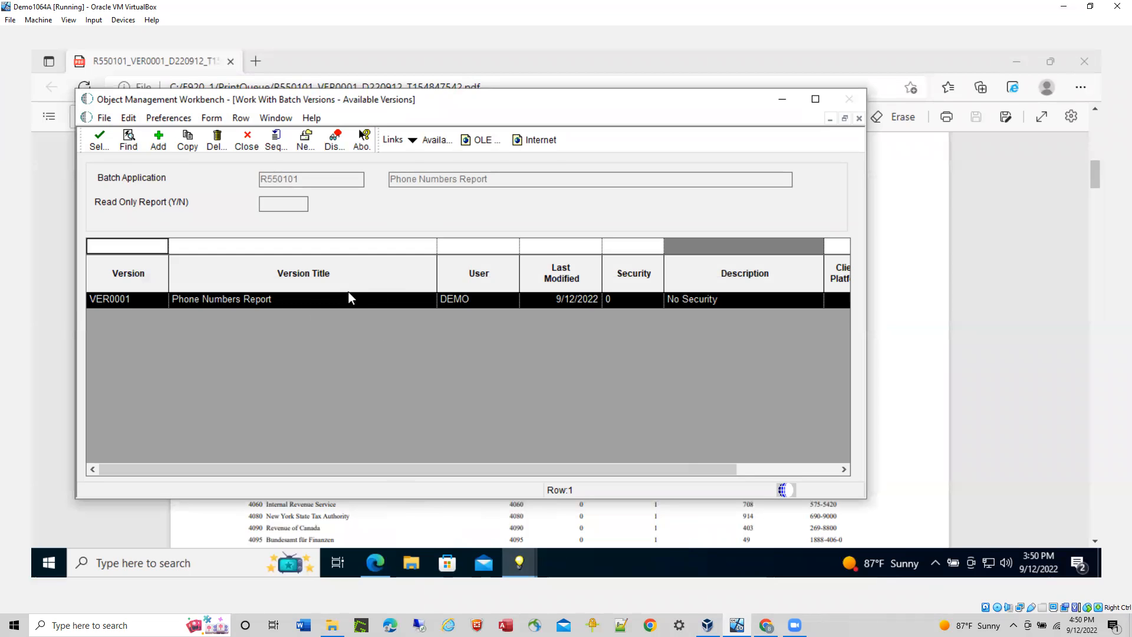
pyautogui.rightClick(519, 563)
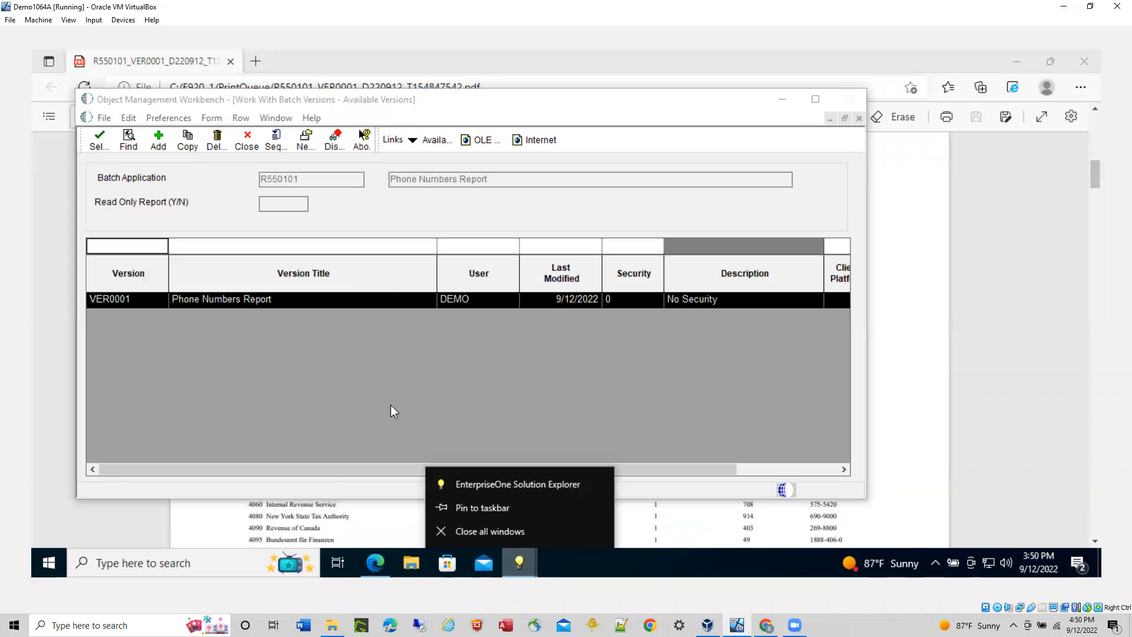
pyautogui.click(287, 302)
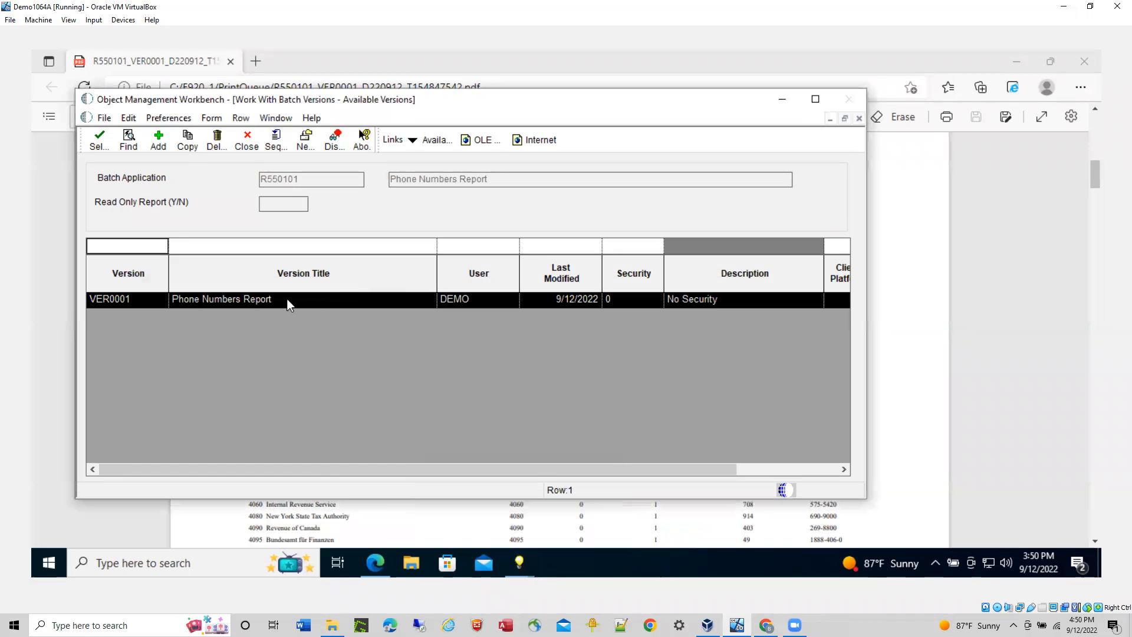
pyautogui.click(514, 566)
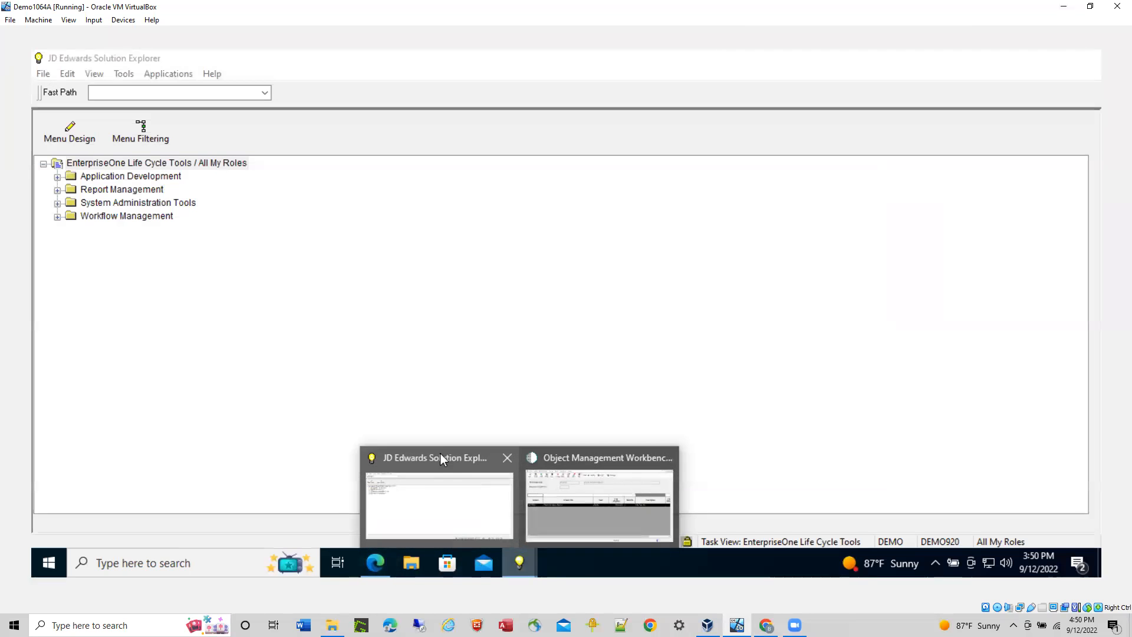
pyautogui.click(440, 453)
pyautogui.click(176, 96)
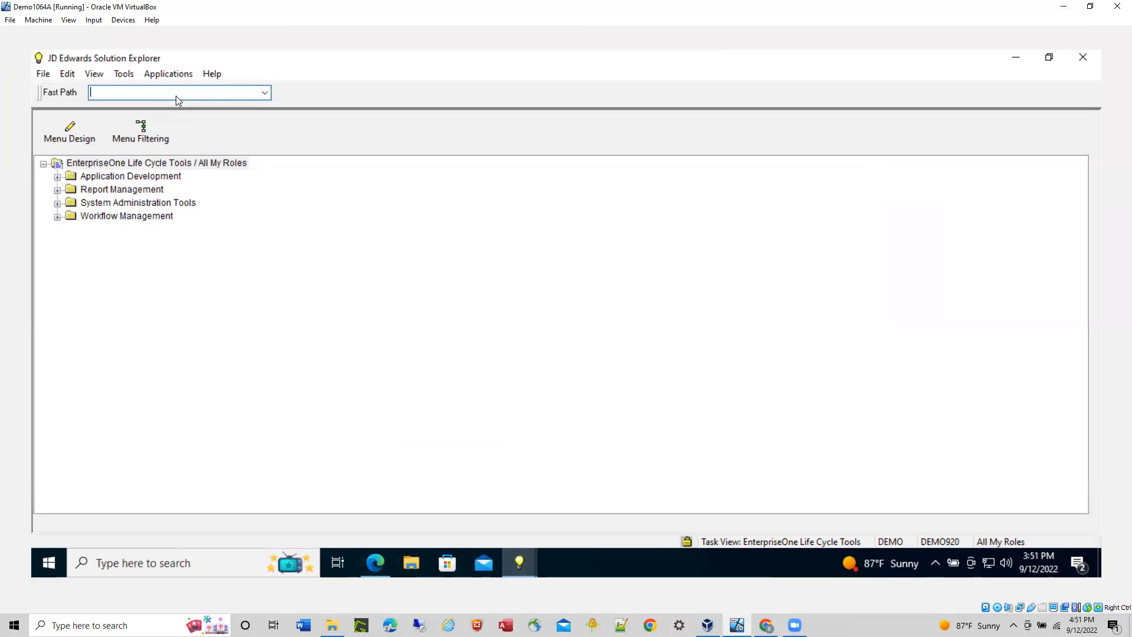
pyautogui.write('utb')
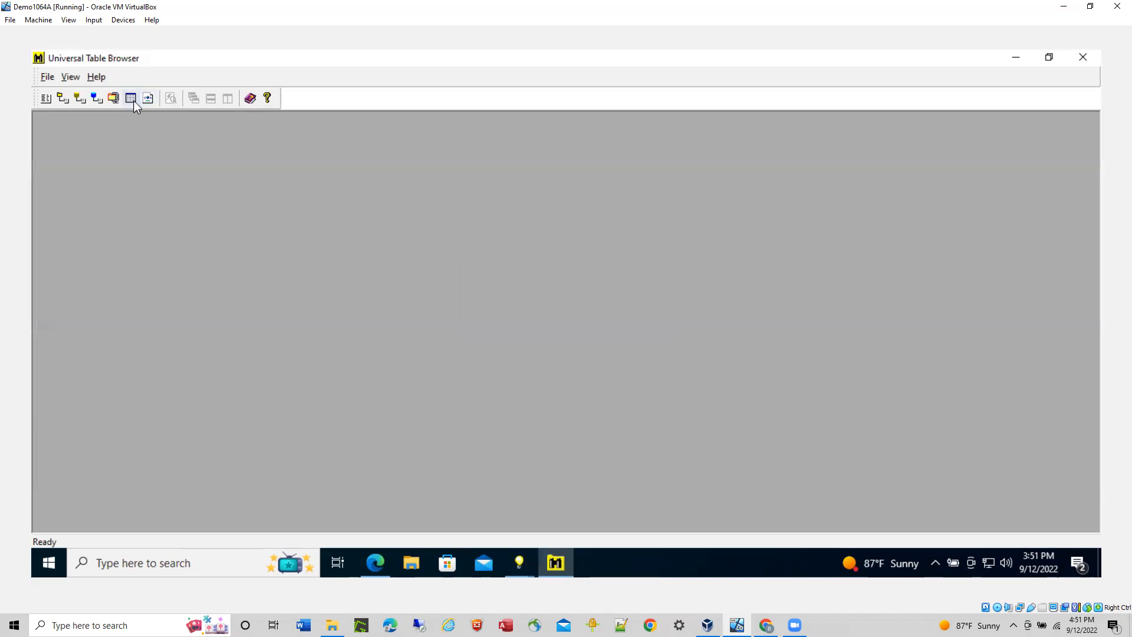
# - Open tables F0101 and F0115, using the Business Data Local data source
pyautogui.click(133, 100)
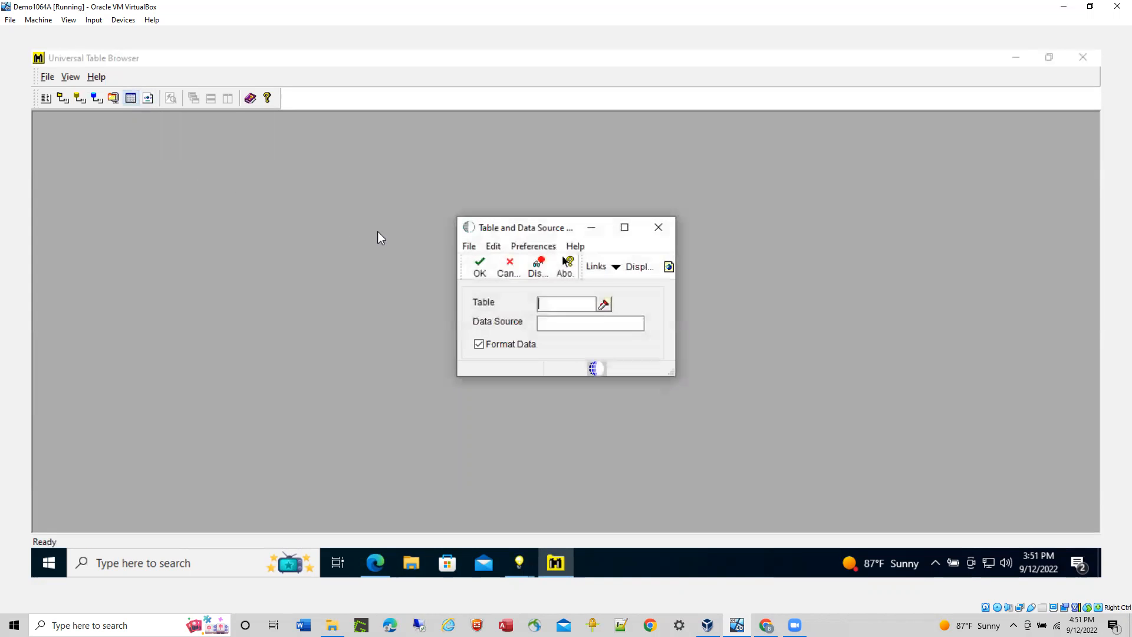
pyautogui.write('F0101')
pyautogui.press('Tab')
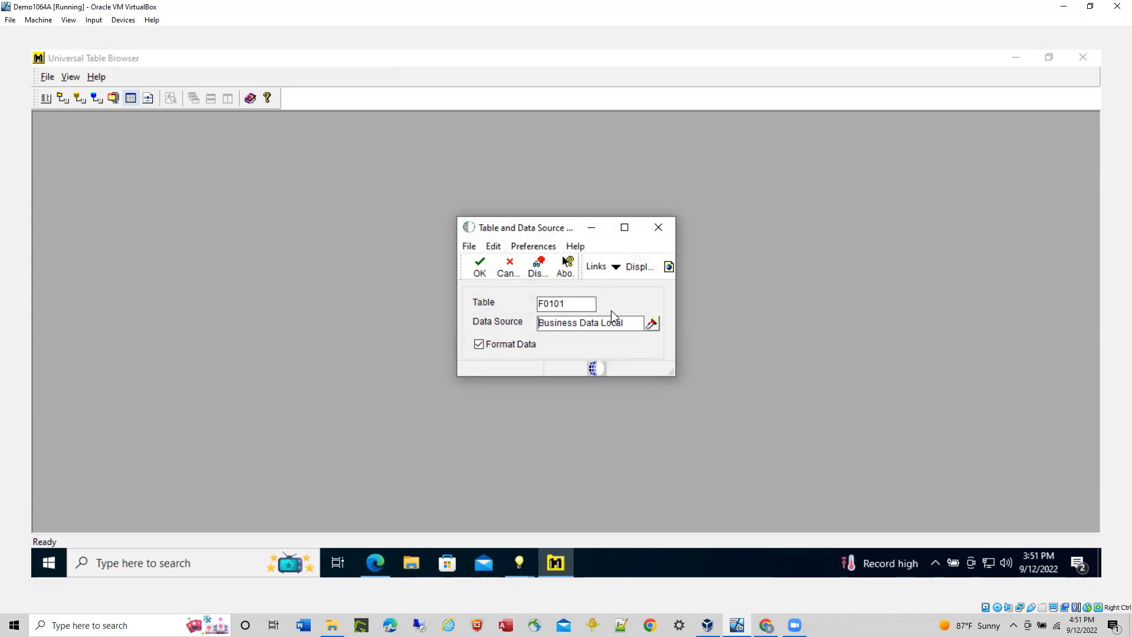
pyautogui.click(480, 267)
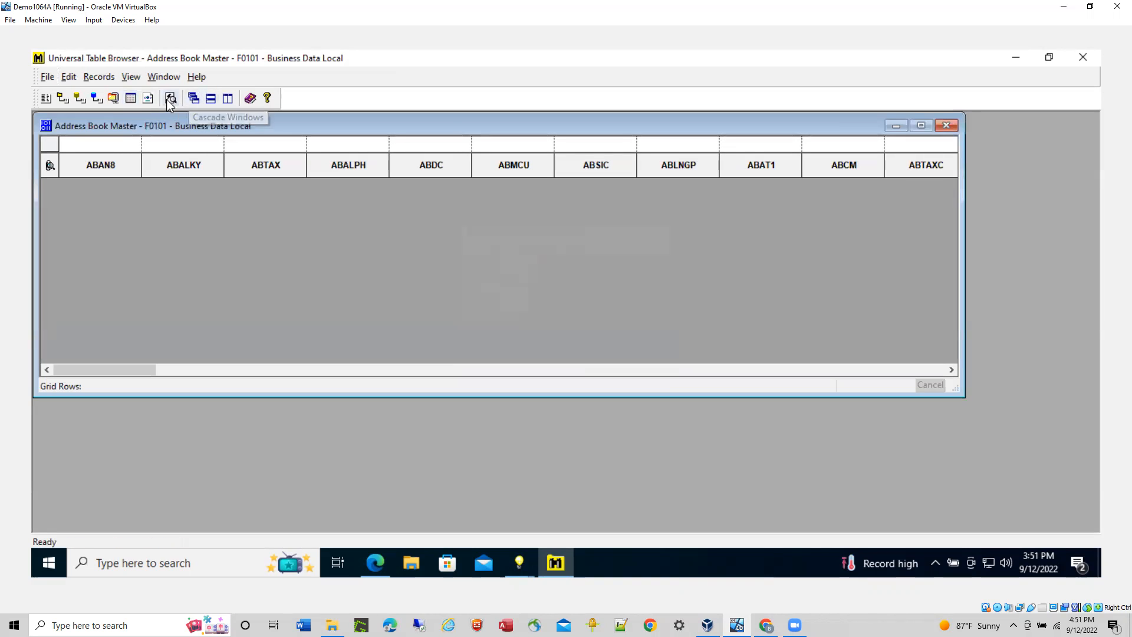
pyautogui.click(131, 99)
pyautogui.write('F0115')
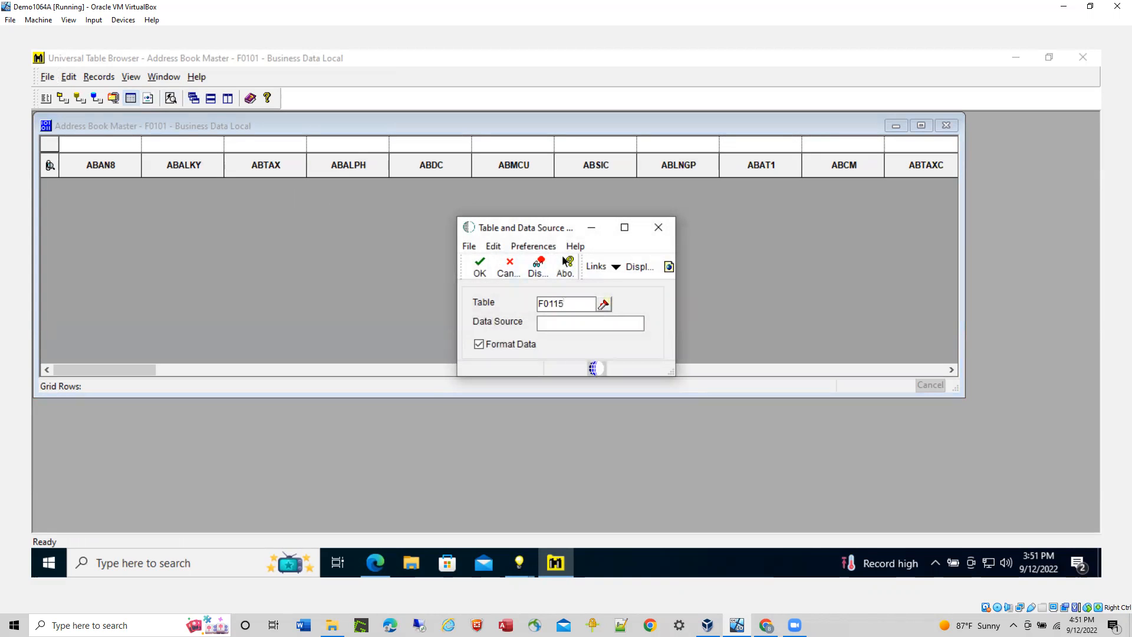
pyautogui.click(481, 266)
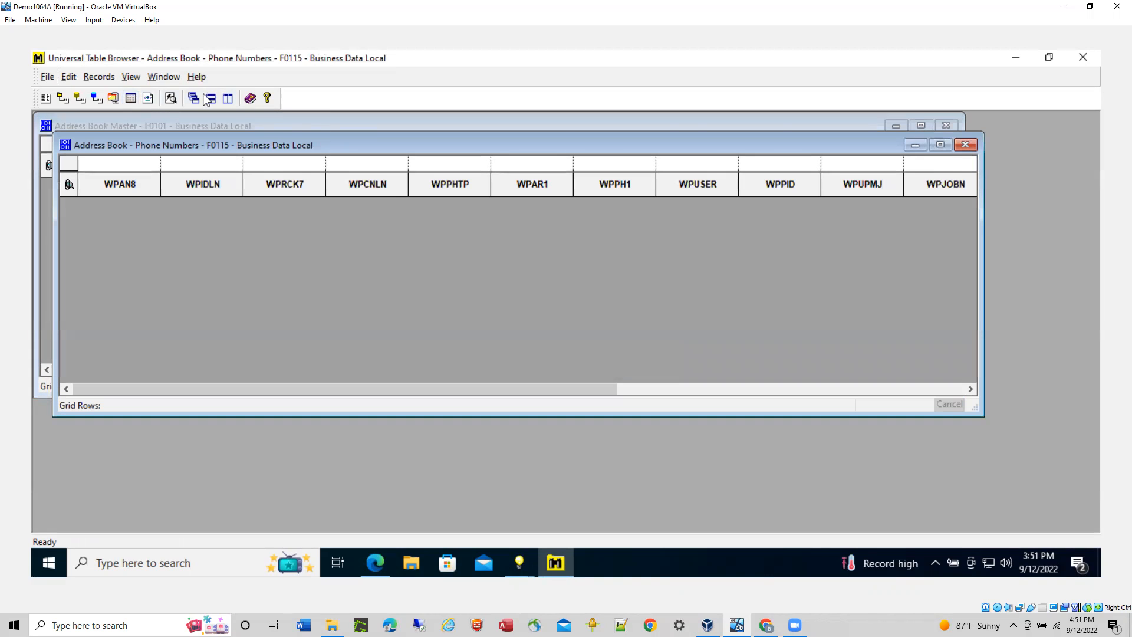
# - Tile the two table windows side by side and fetch the records of F0115 and F0101 for comparison
pyautogui.click(228, 98)
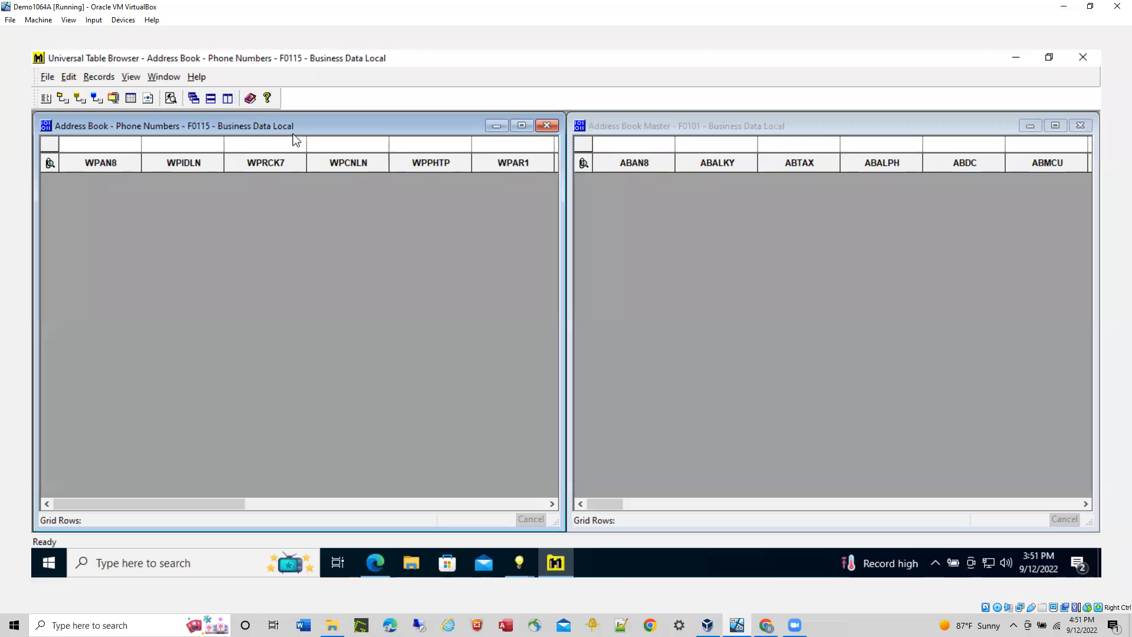
pyautogui.click(171, 98)
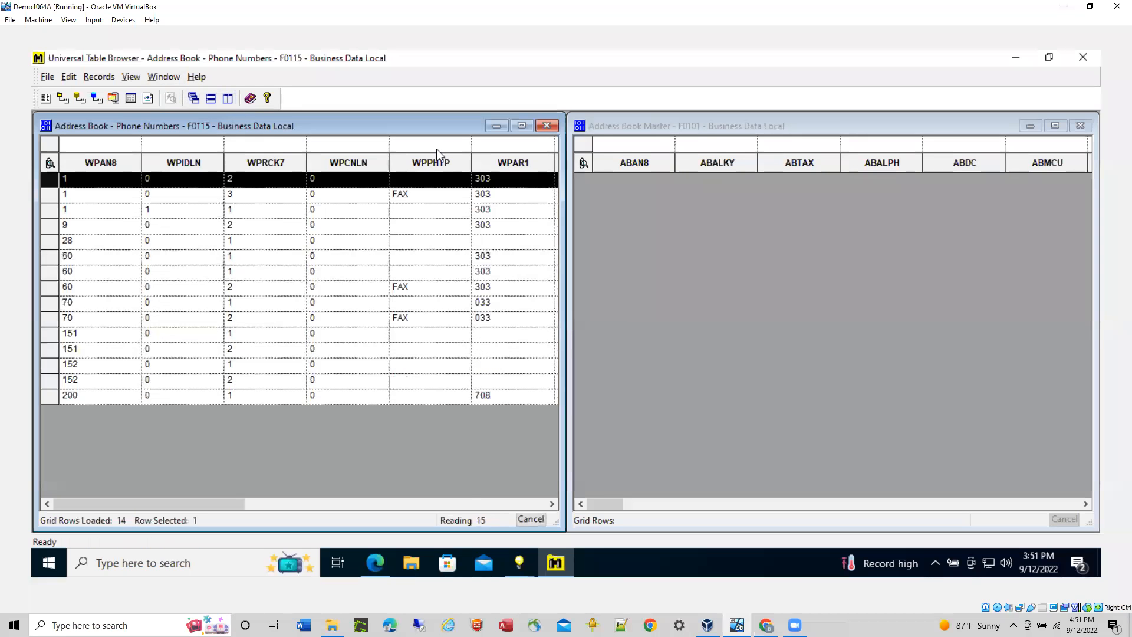
pyautogui.click(698, 125)
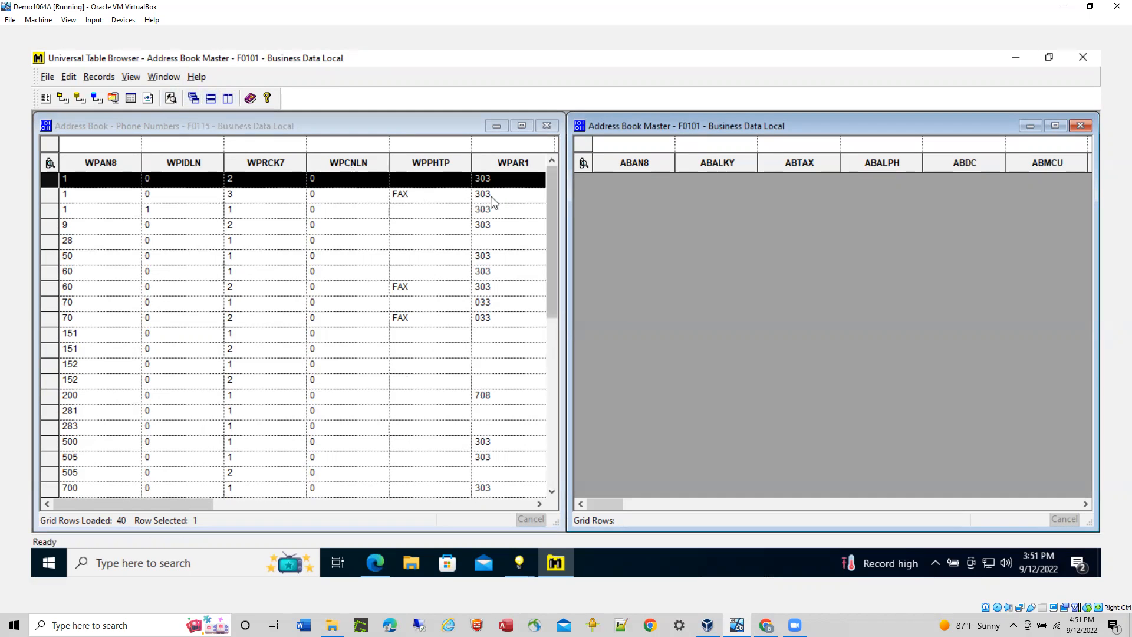
pyautogui.click(171, 98)
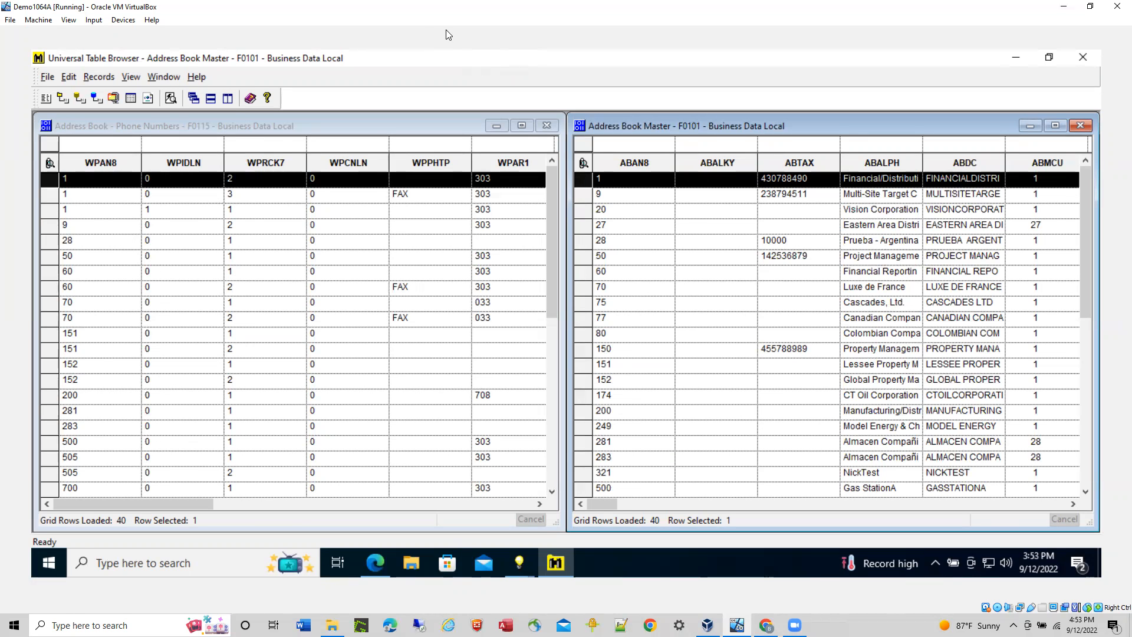
# - Switch to Object Management Workbench, close the R550101 version list and cancel the Batch Application Design form
pyautogui.click(520, 564)
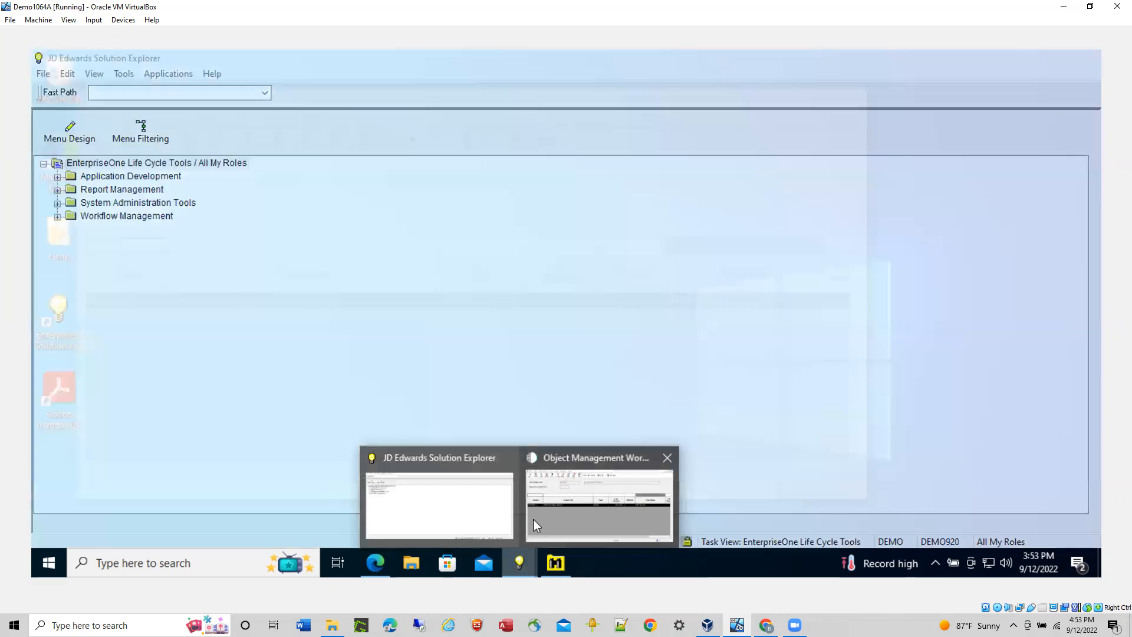
pyautogui.click(536, 519)
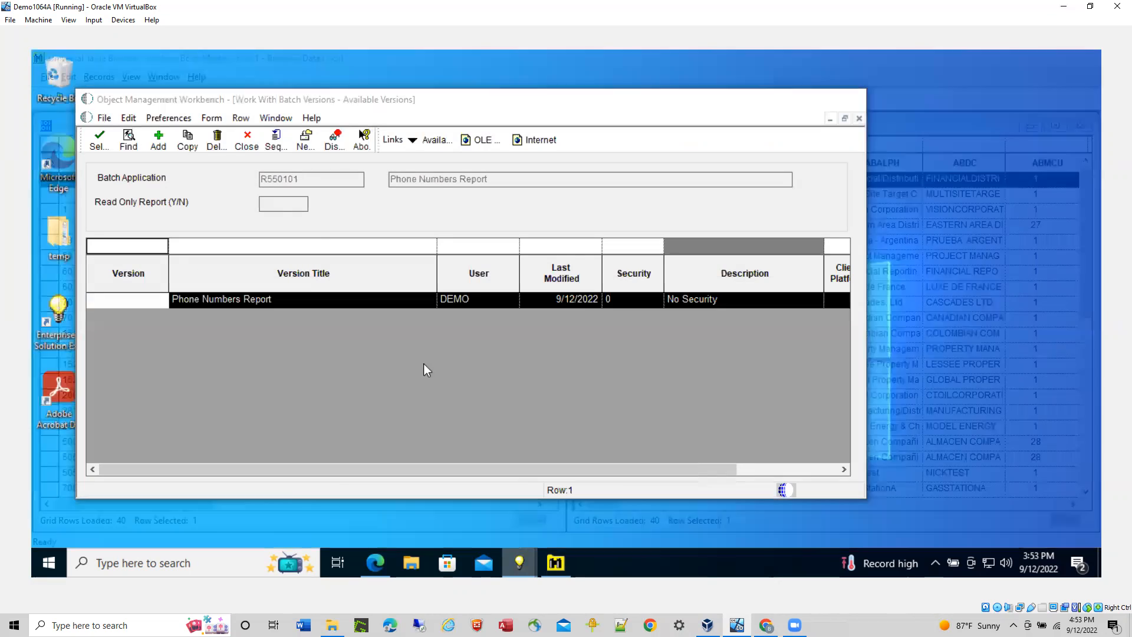
pyautogui.click(243, 146)
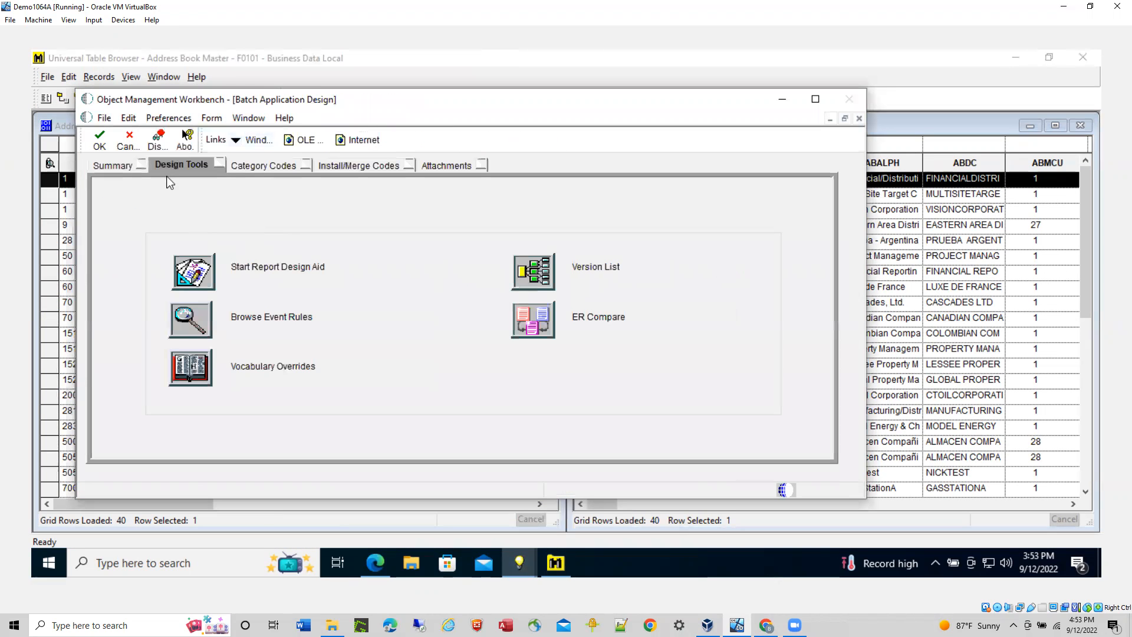
pyautogui.click(127, 145)
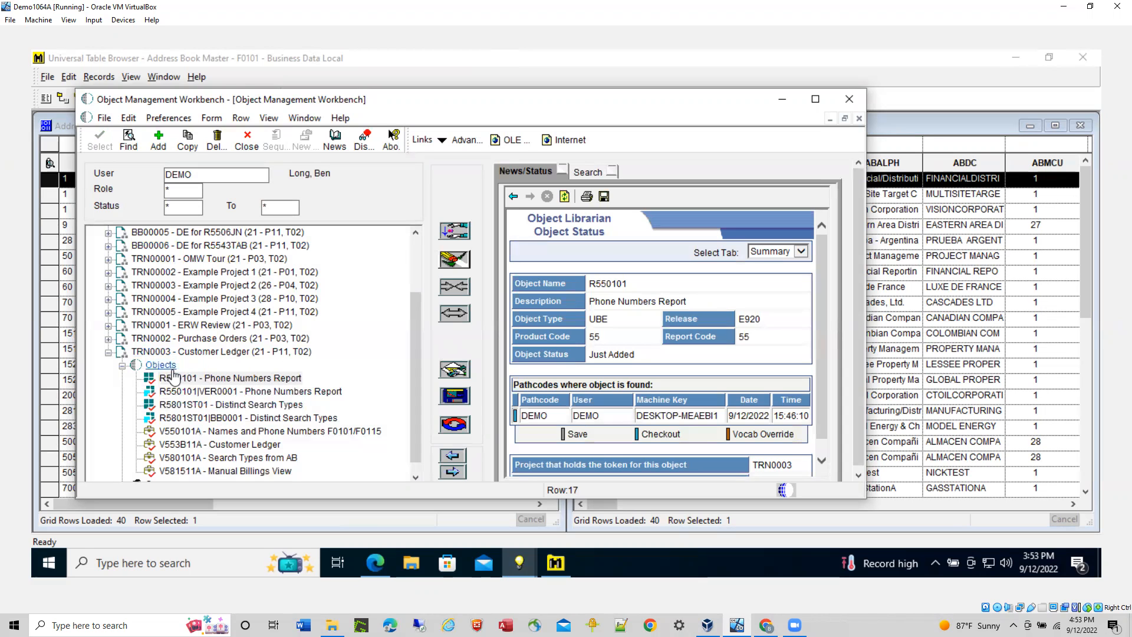
# - Open business view V550101A from project TRN0003 in Business View Design Aid
pyautogui.scroll(-1, 213, 398)
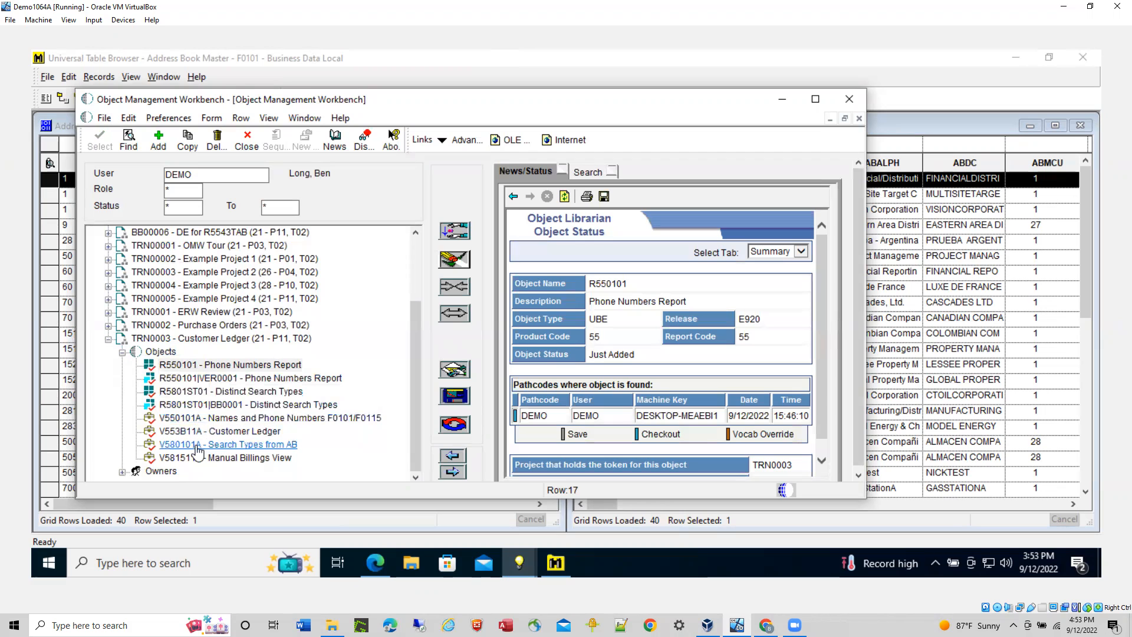
pyautogui.click(174, 420)
pyautogui.click(454, 370)
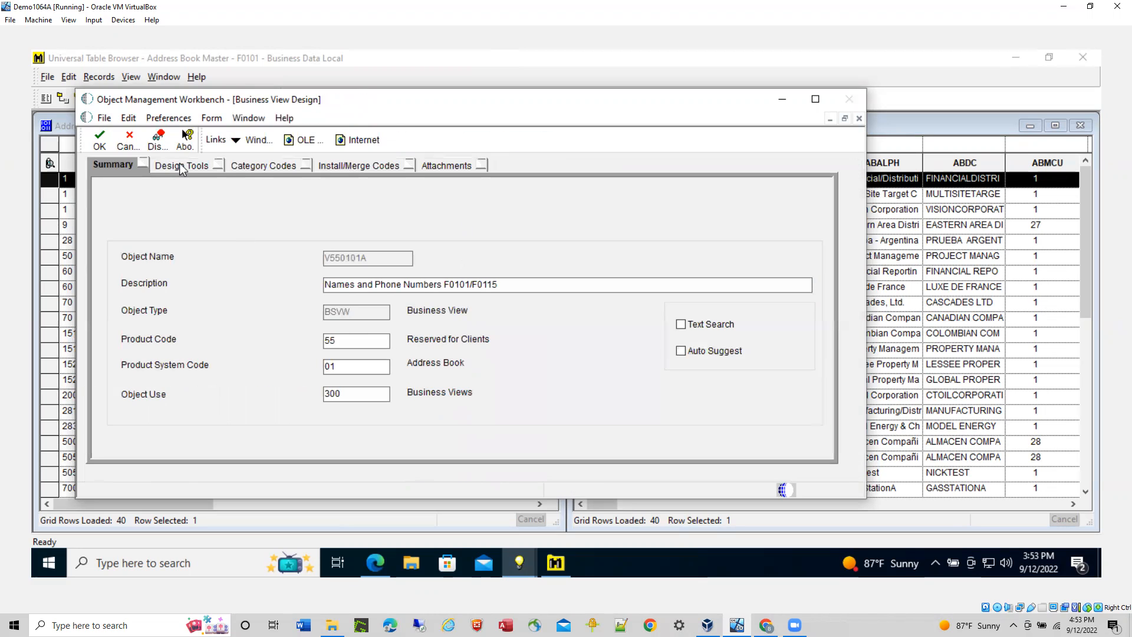
pyautogui.click(182, 168)
pyautogui.click(228, 286)
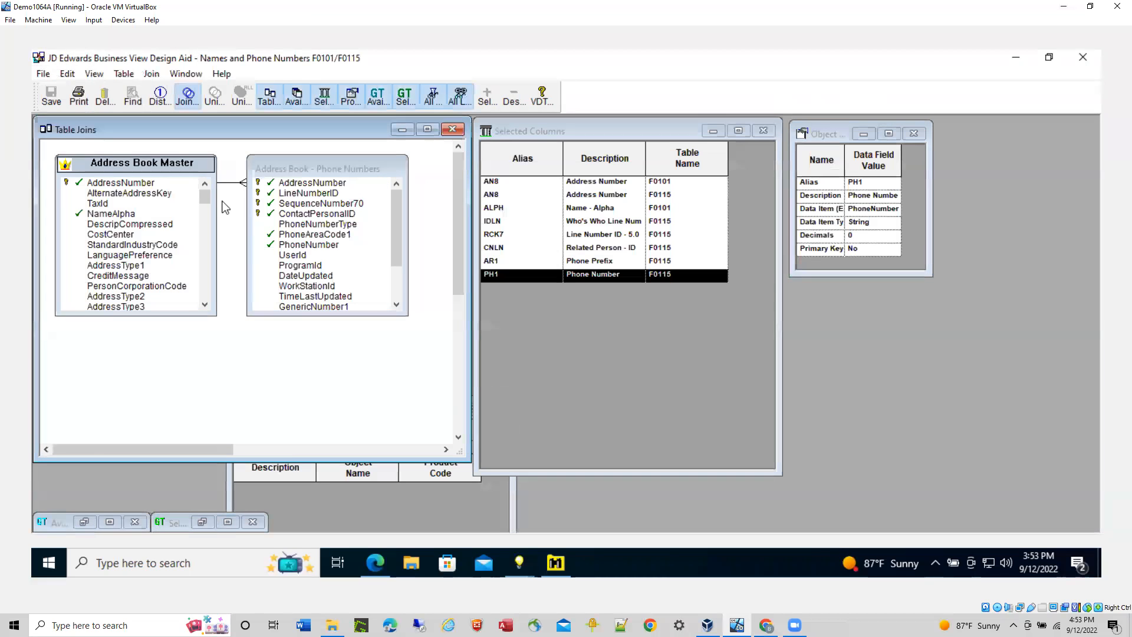
# - Change the AddressNumber join between the two tables to Left Outer, save the business view and exit Business View Design Aid
pyautogui.rightClick(223, 188)
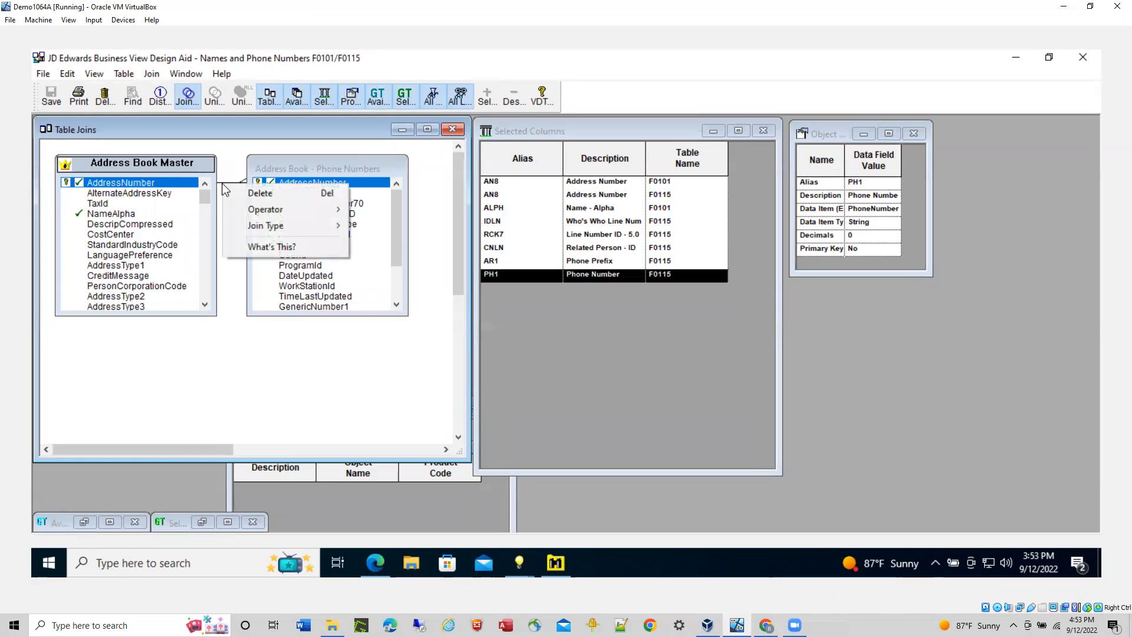
pyautogui.moveTo(276, 218)
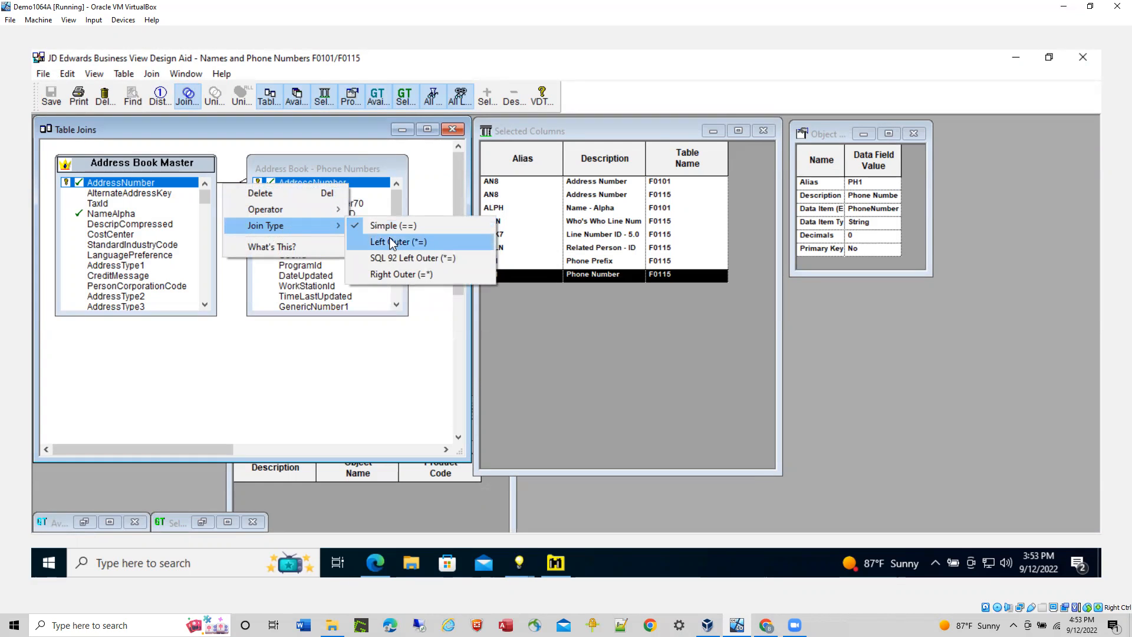
pyautogui.click(391, 242)
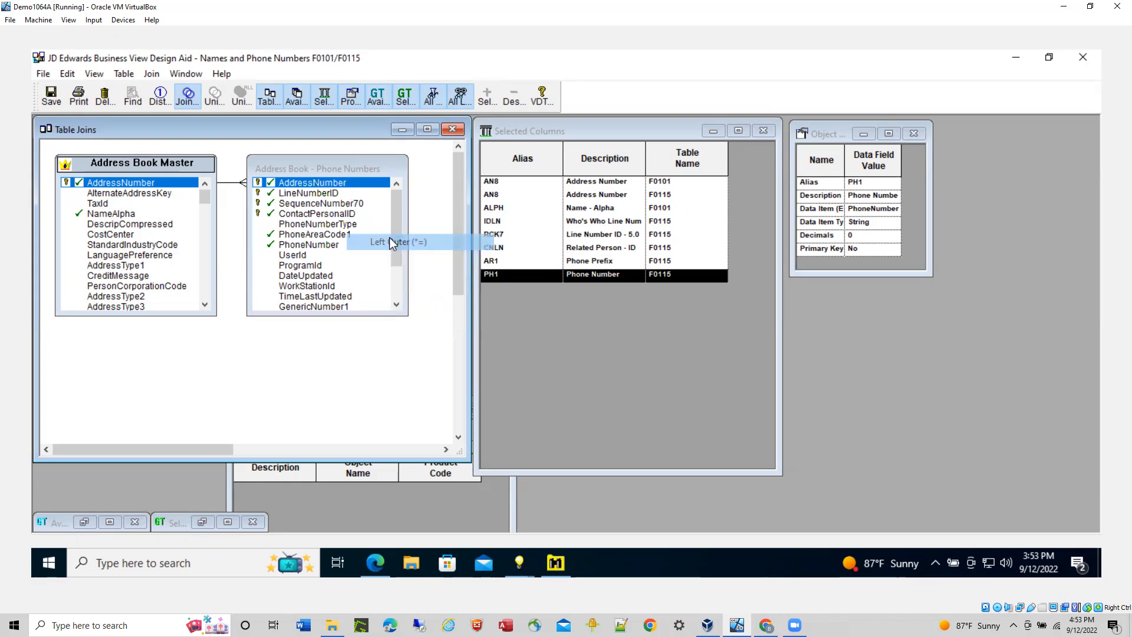
pyautogui.click(51, 96)
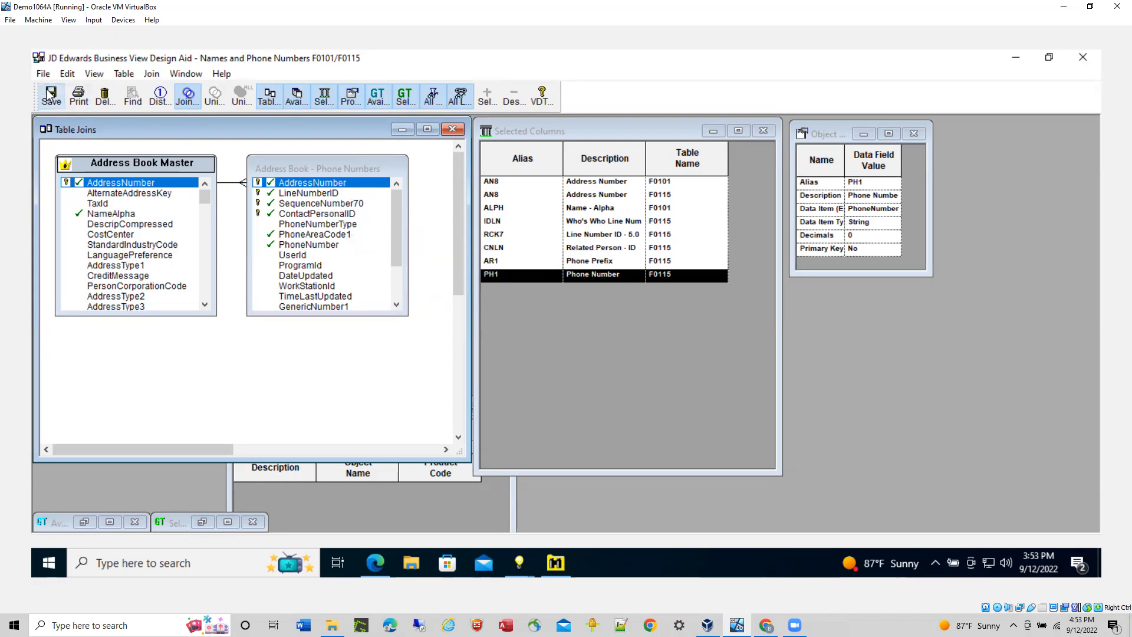
pyautogui.click(42, 74)
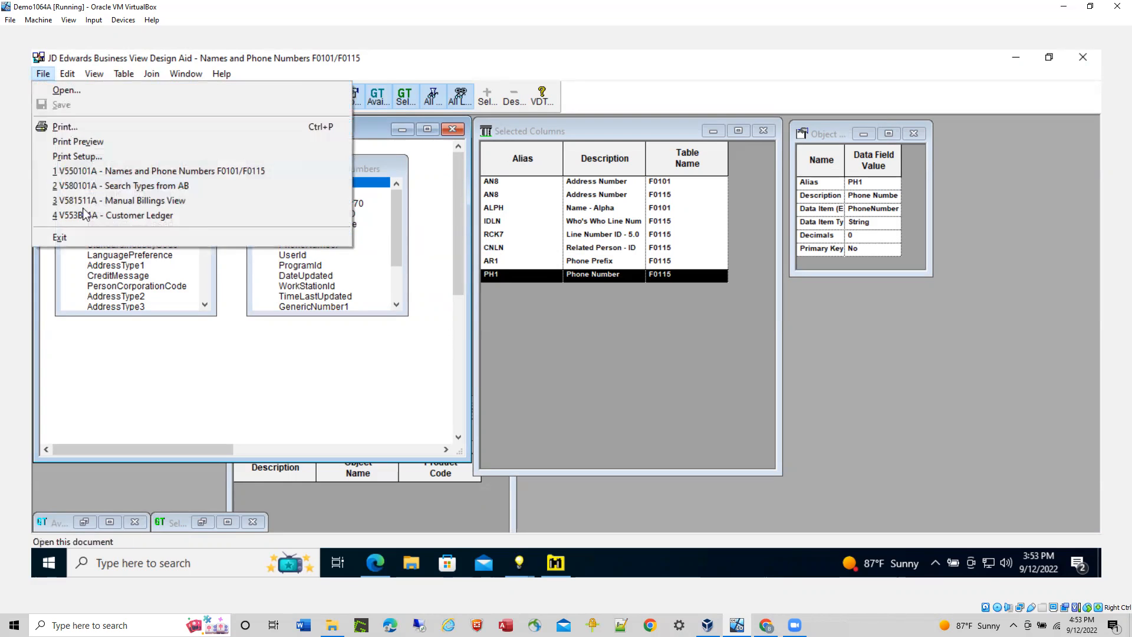
pyautogui.click(86, 236)
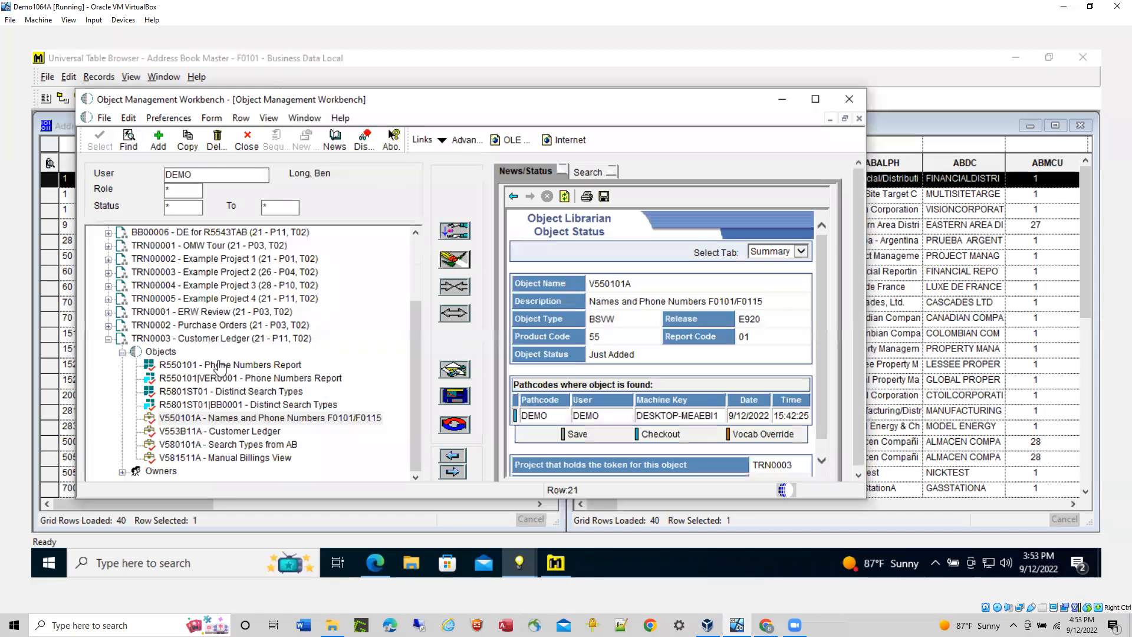
# - Run version VER0001 of the R550101 Phone Numbers Report from project TRN0003 with On Screen as the report destination
pyautogui.click(191, 367)
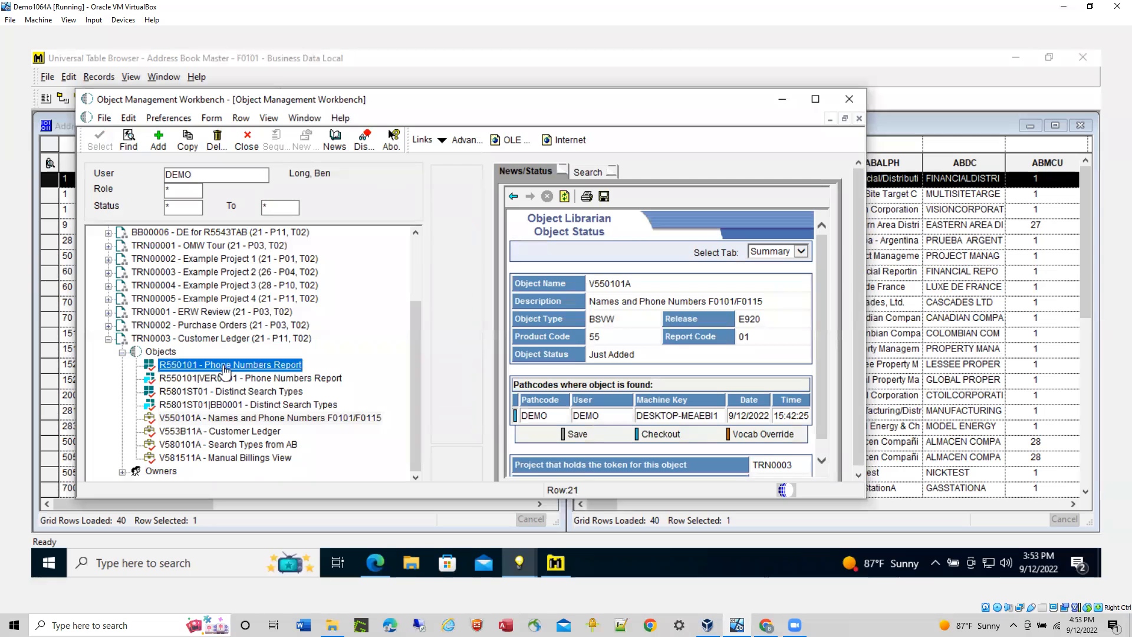
pyautogui.click(454, 396)
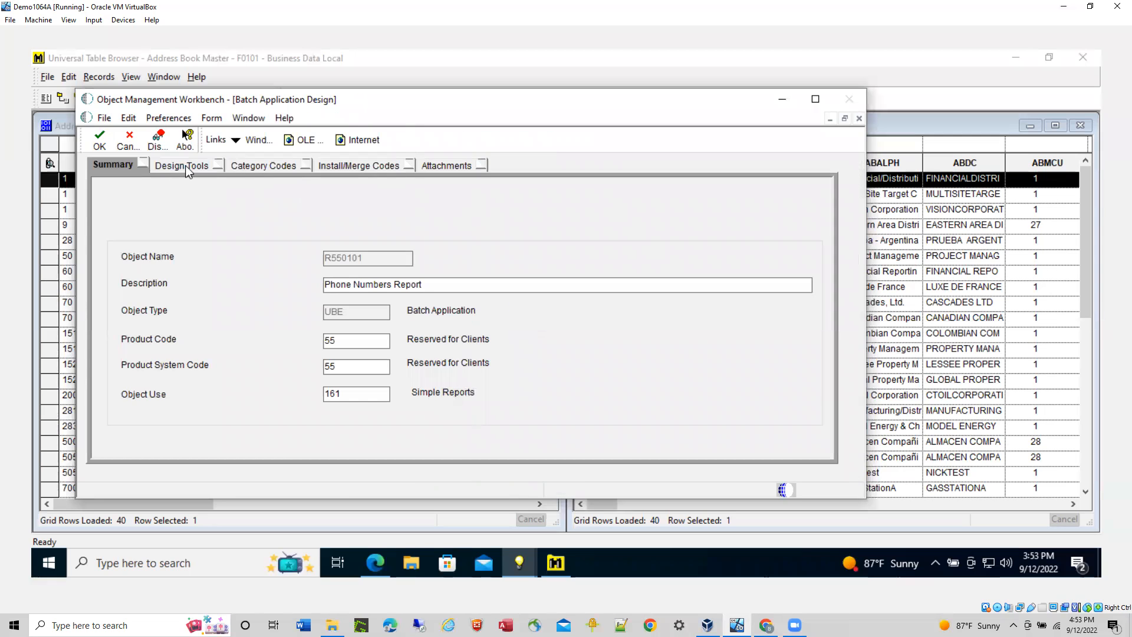
pyautogui.click(188, 168)
pyautogui.click(534, 271)
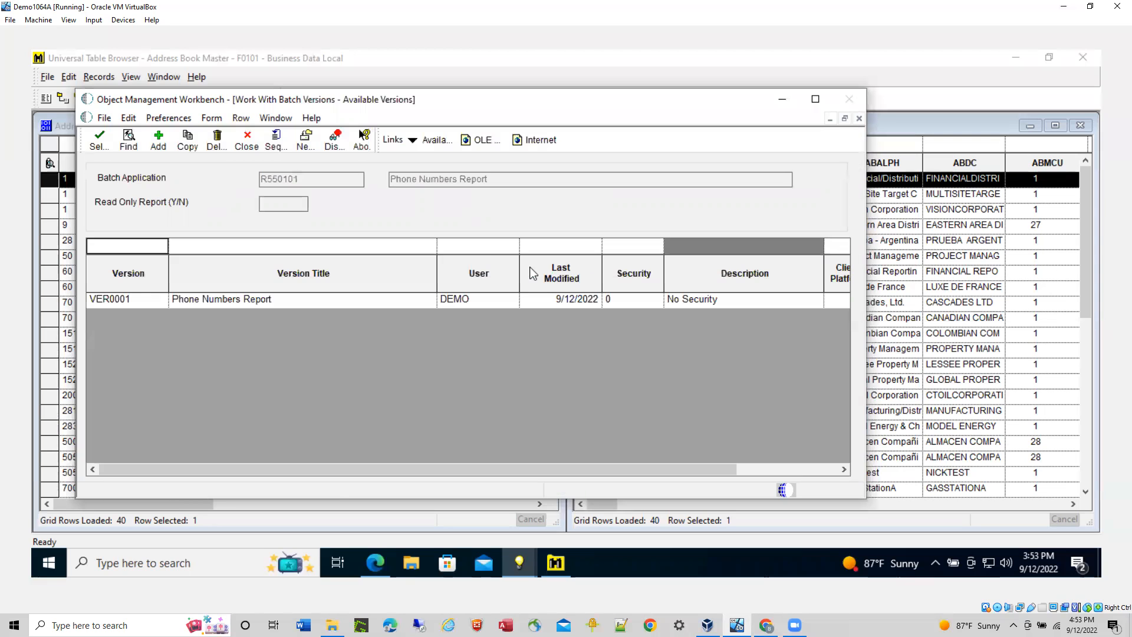
pyautogui.doubleClick(109, 299)
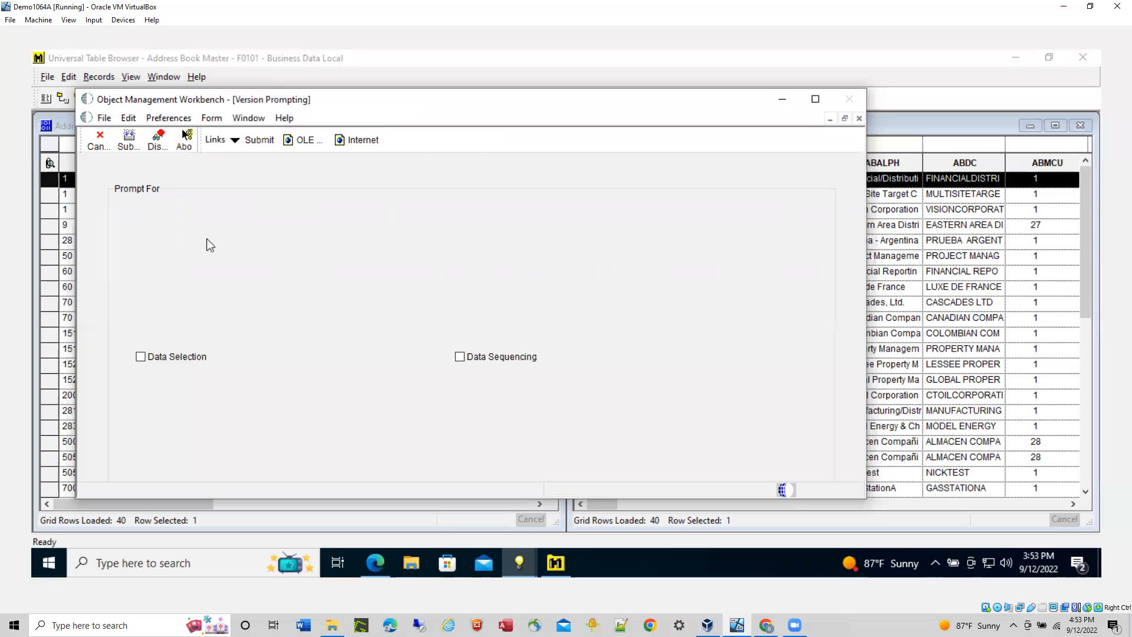
pyautogui.click(128, 140)
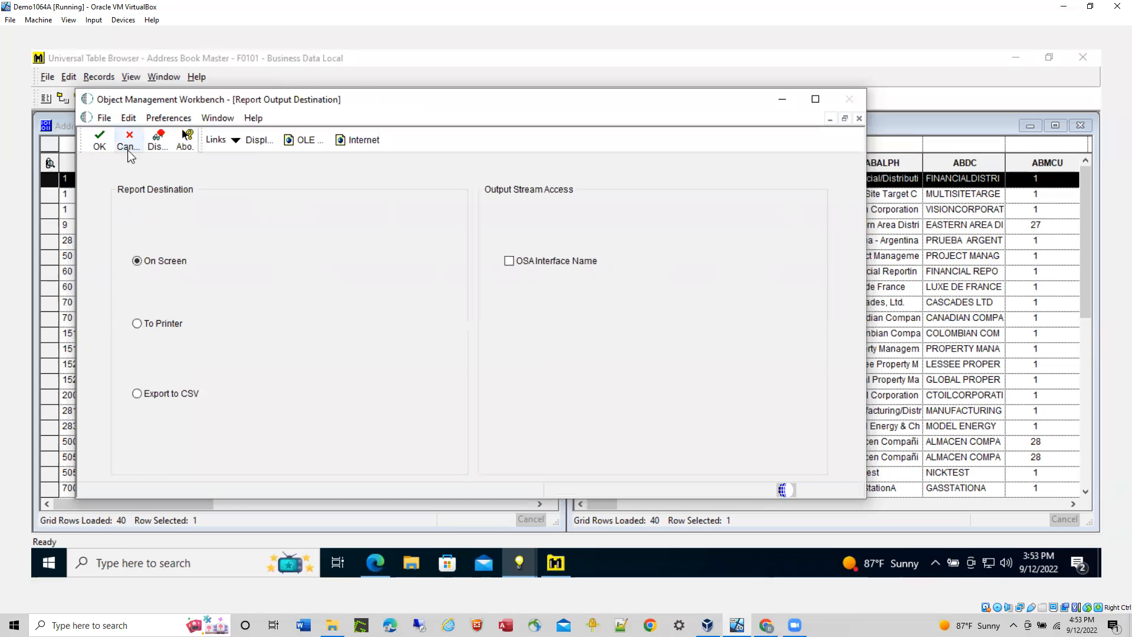
pyautogui.click(100, 143)
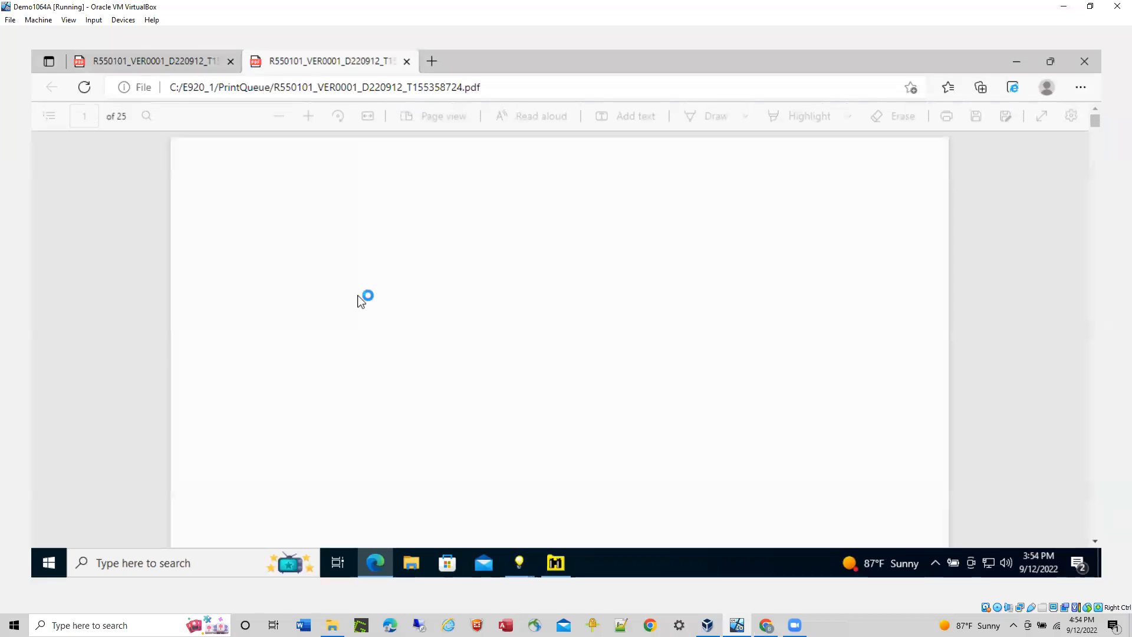
# - Compare the first page and page count of the earlier R550101 PDF with those of the new Left Outer join output
pyautogui.click(157, 63)
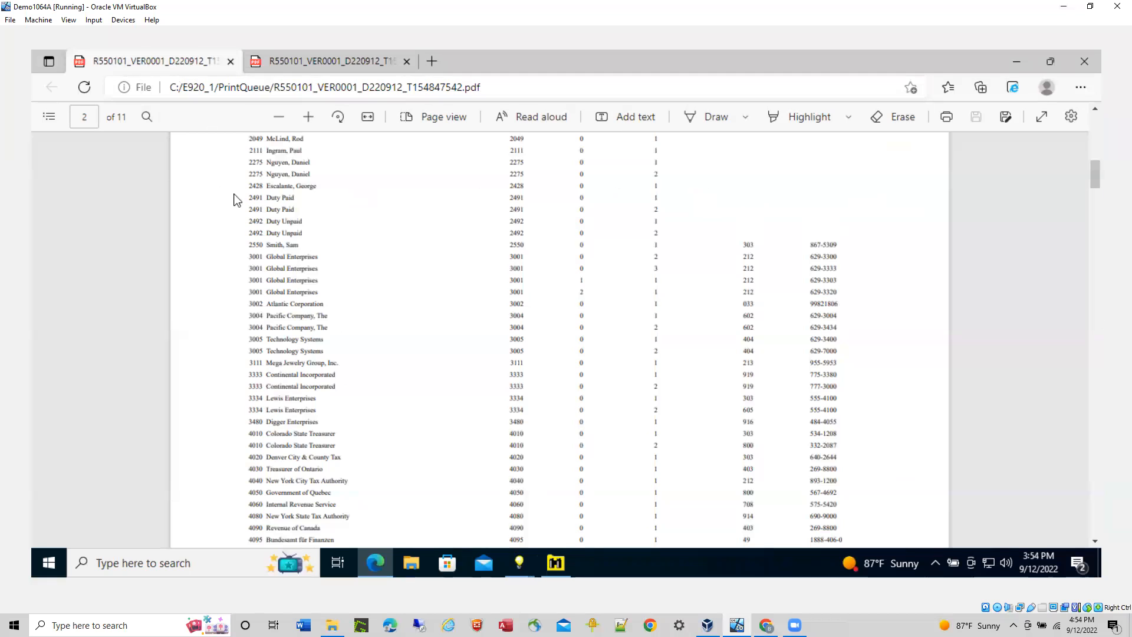
pyautogui.scroll(15, 413, 277)
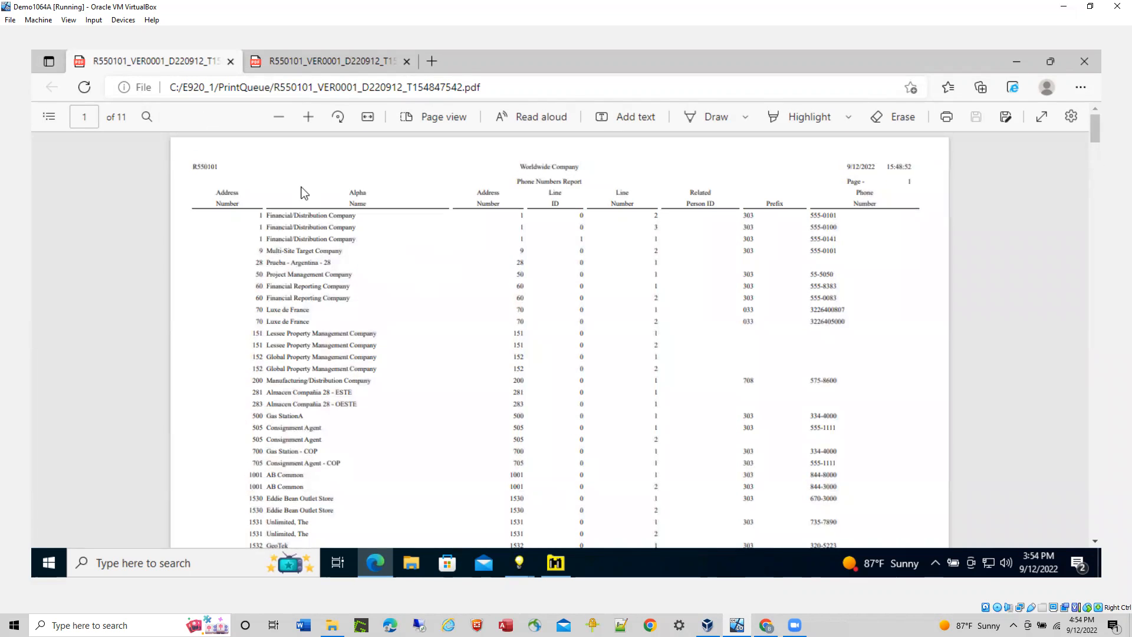
pyautogui.click(300, 63)
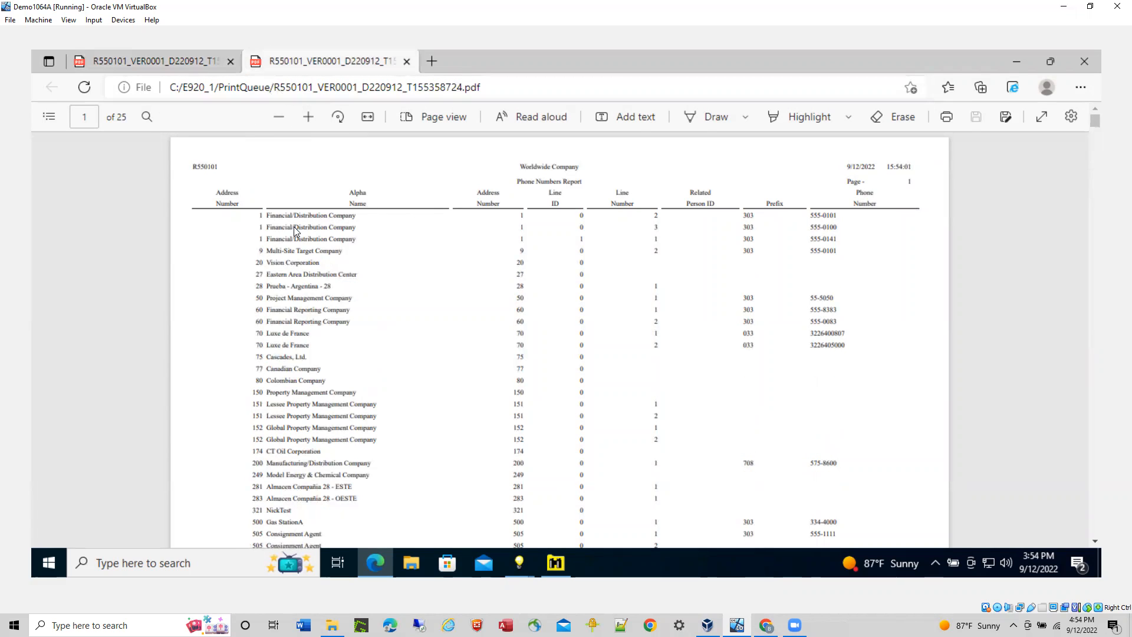
pyautogui.click(208, 62)
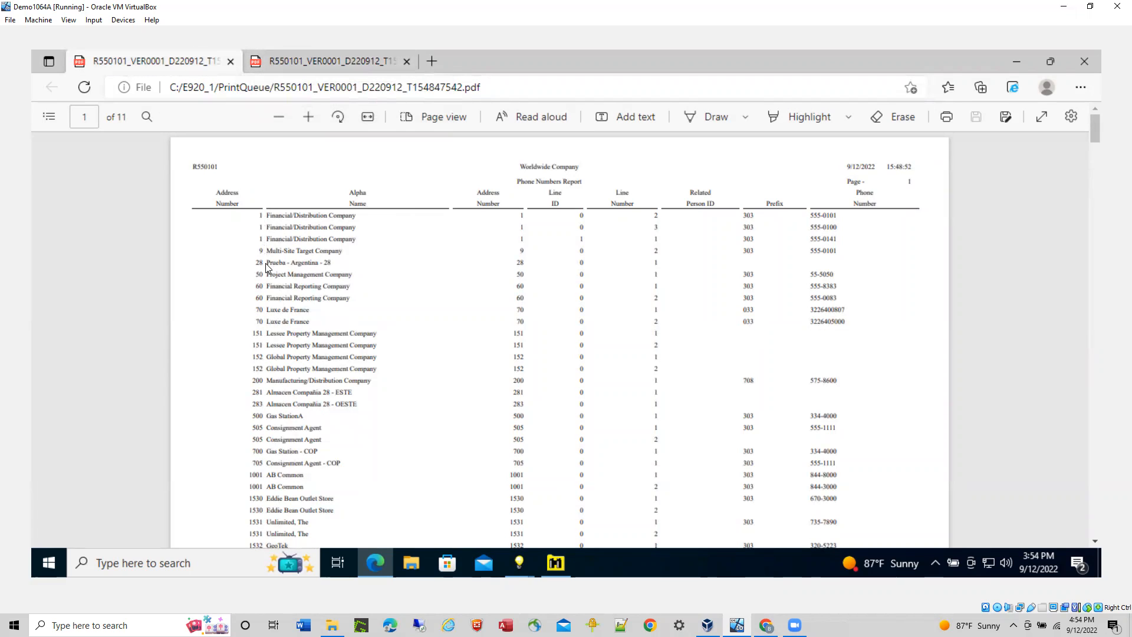
pyautogui.click(296, 61)
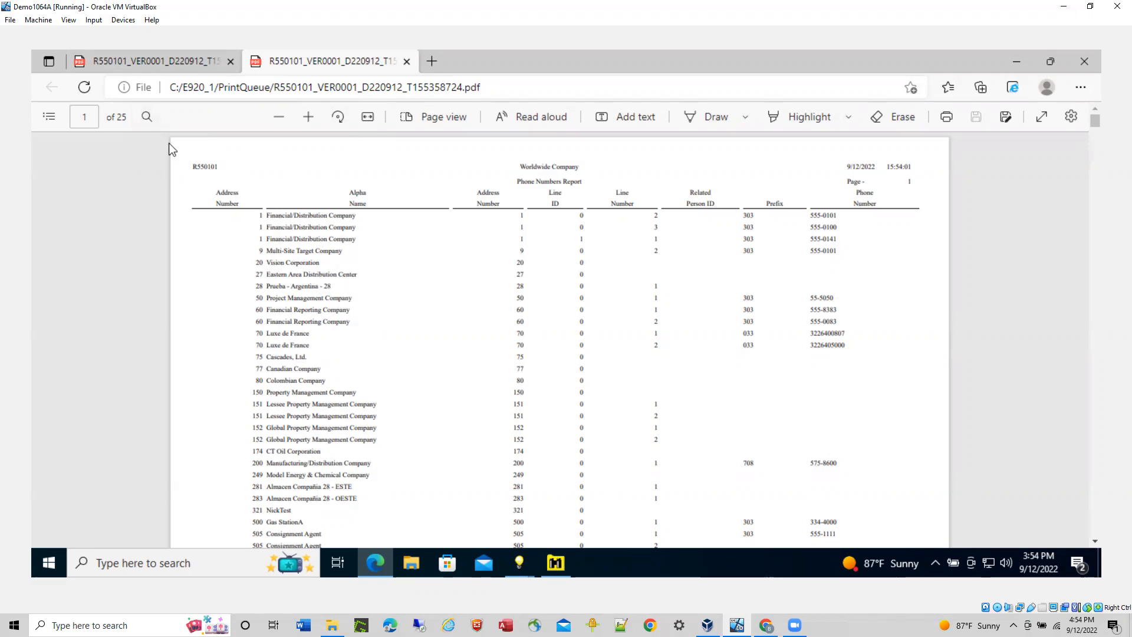
pyautogui.click(154, 62)
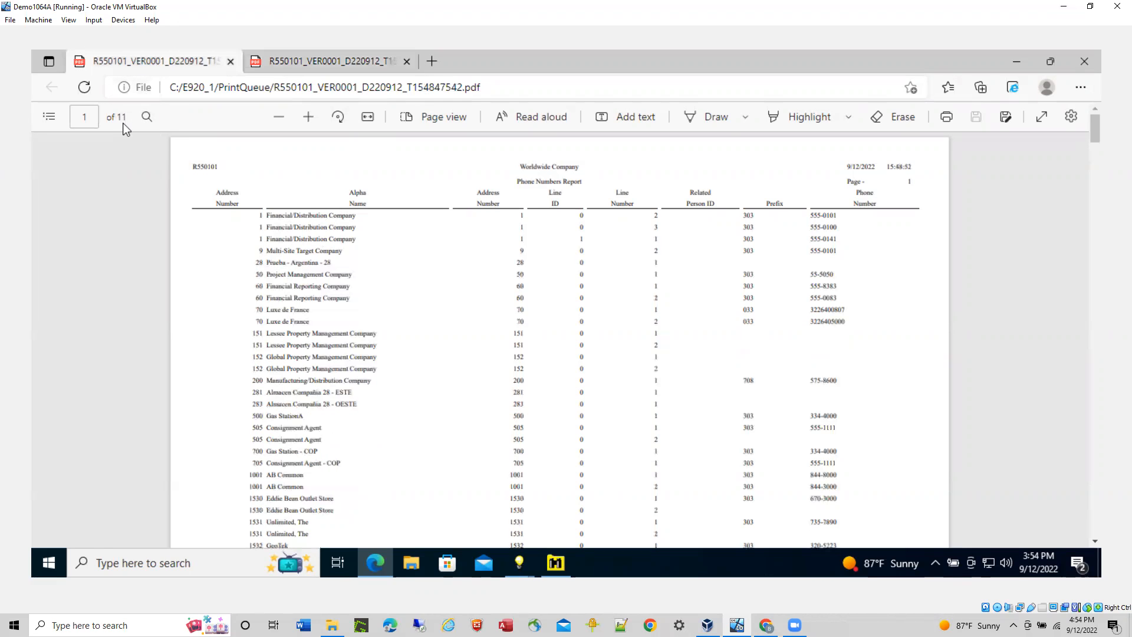
pyautogui.click(291, 62)
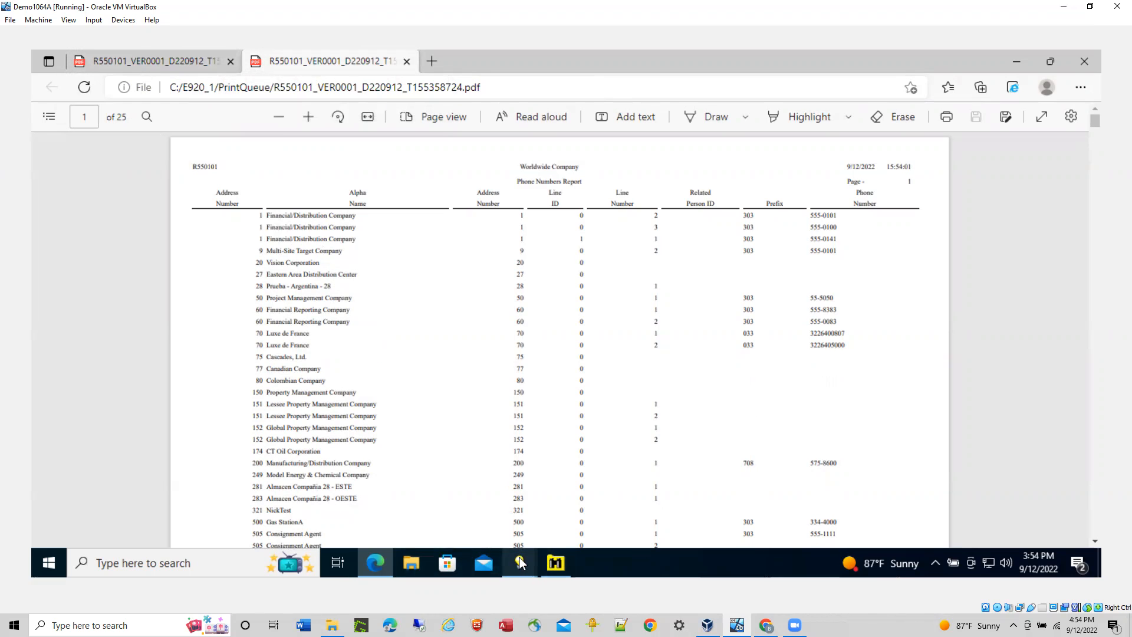
# - Switch to Object Management Workbench, close the R550101 version list and cancel the Batch Application Design form
pyautogui.moveTo(521, 563)
pyautogui.click(552, 516)
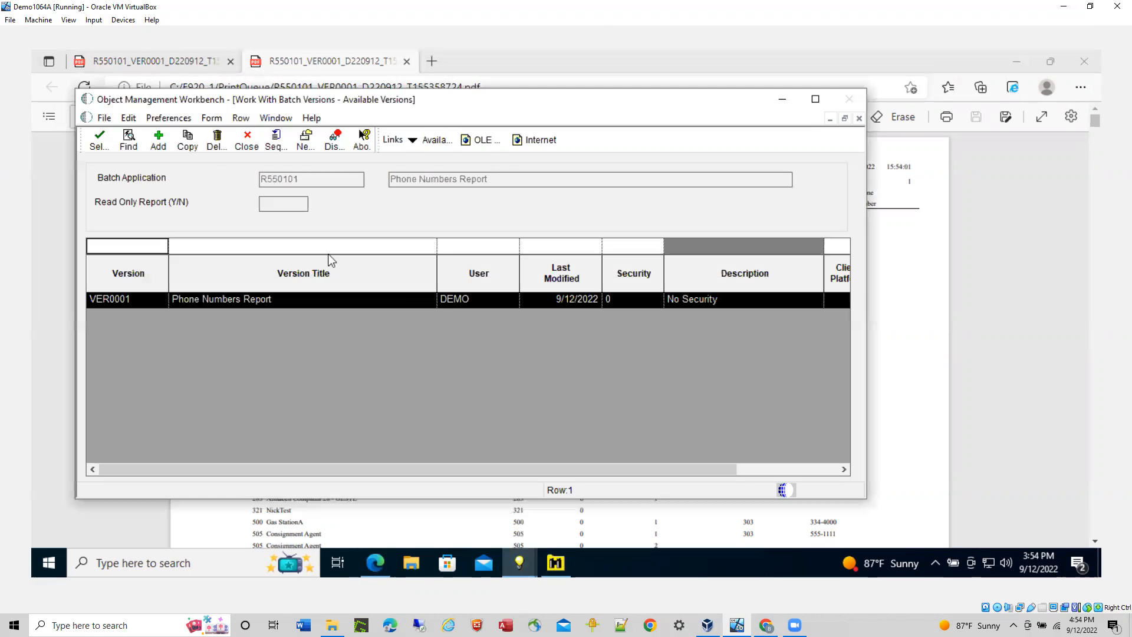
pyautogui.click(241, 141)
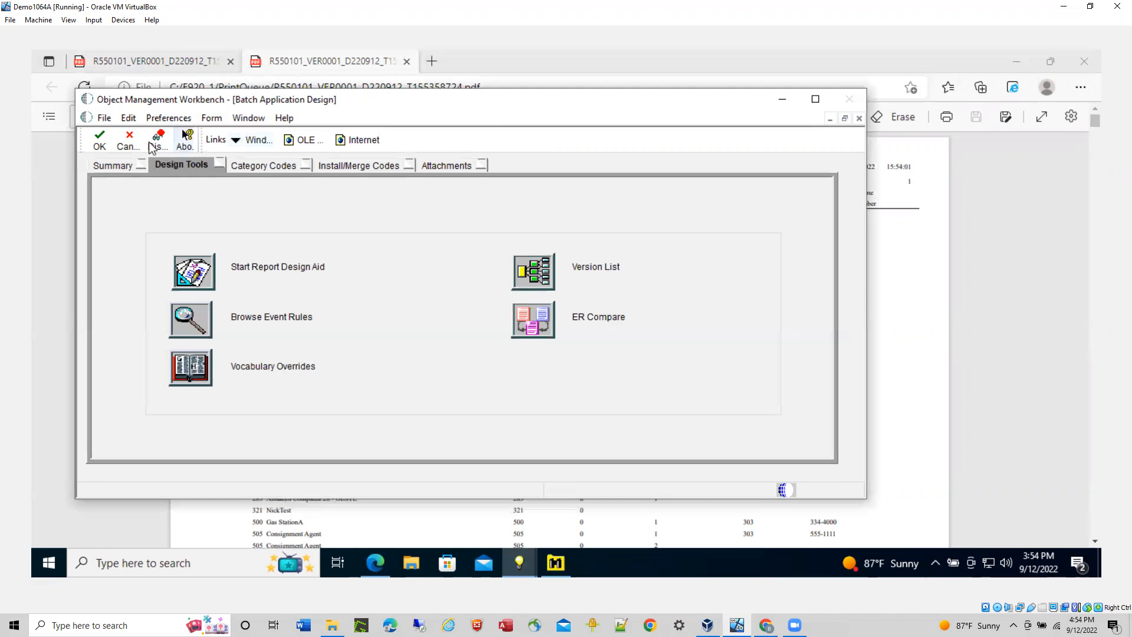
pyautogui.click(129, 140)
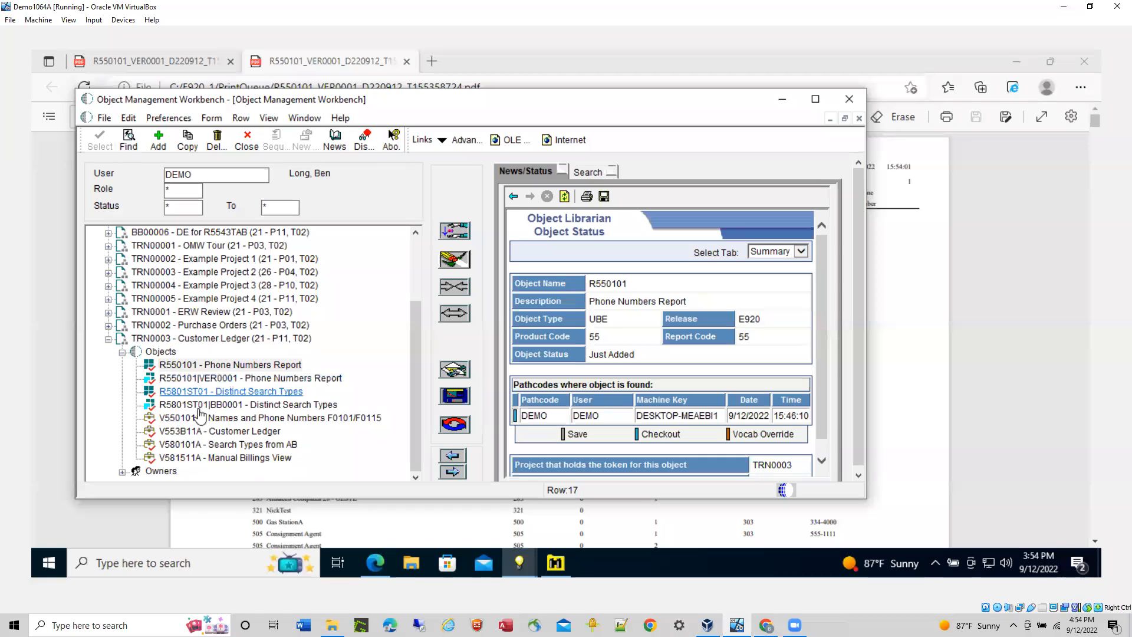
# - Open business view V550101A, Names and Phone Numbers F0101/F0115, in Business View Design Aid
pyautogui.click(199, 417)
pyautogui.click(452, 375)
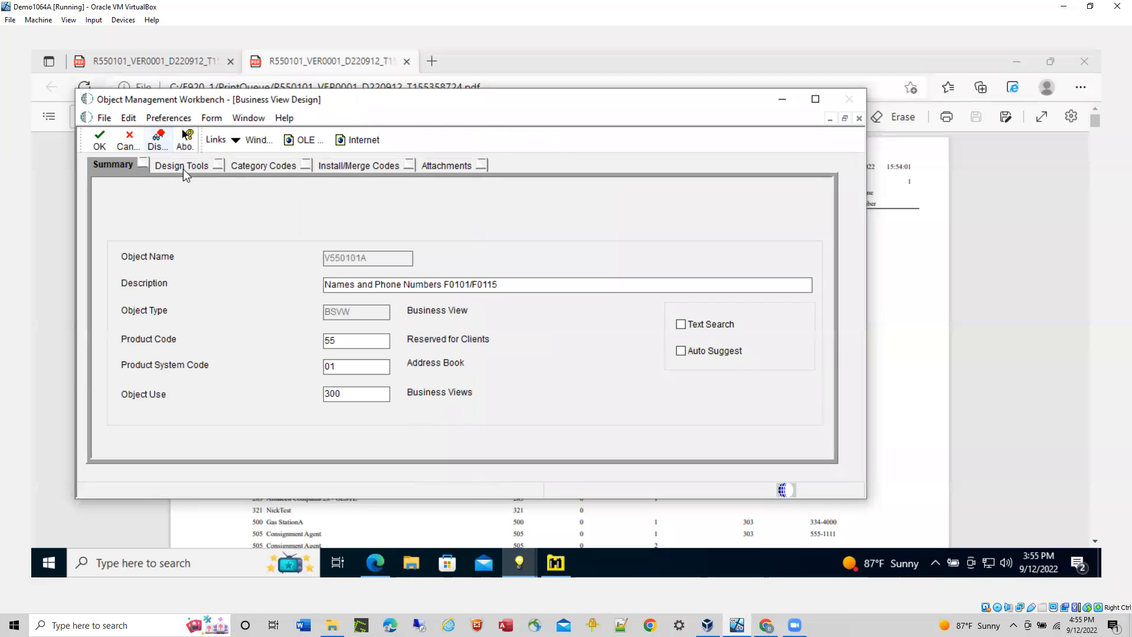
pyautogui.click(183, 166)
pyautogui.click(233, 294)
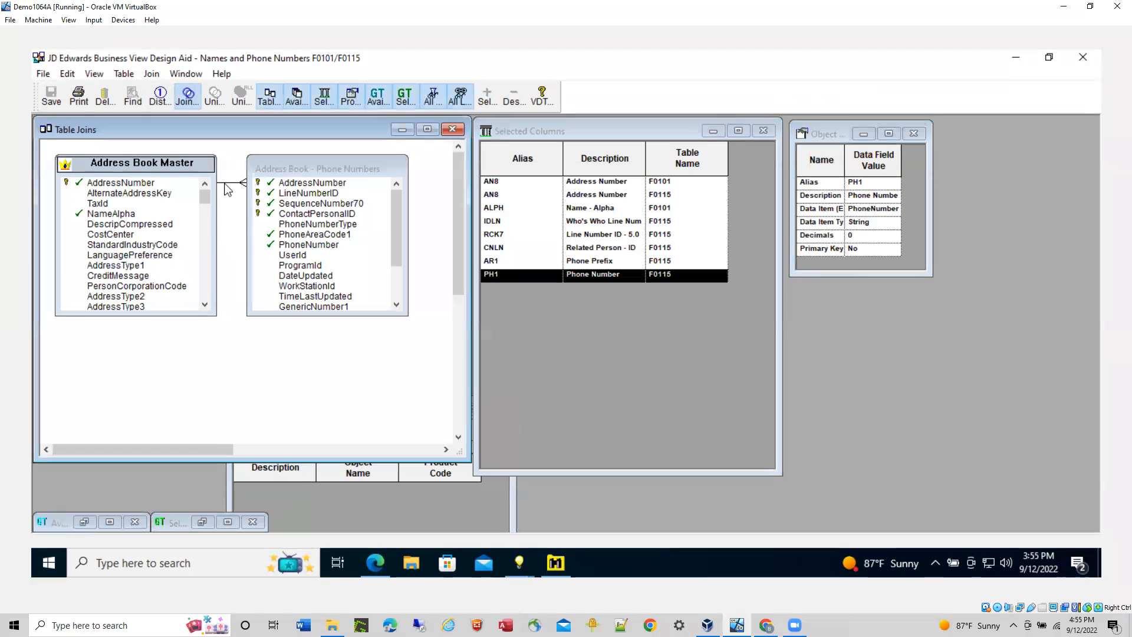
# - Set the AddressNumber join between Address Book Master and Phone Numbers to SQL 92 Left Outer and check the selected join type
pyautogui.rightClick(229, 188)
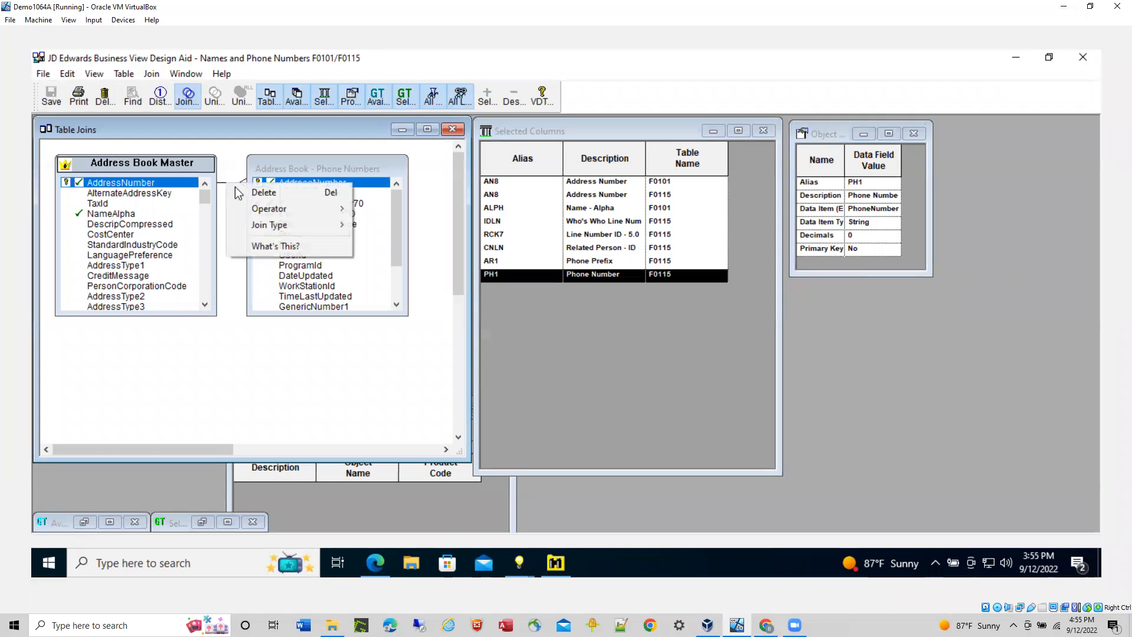
pyautogui.moveTo(301, 230)
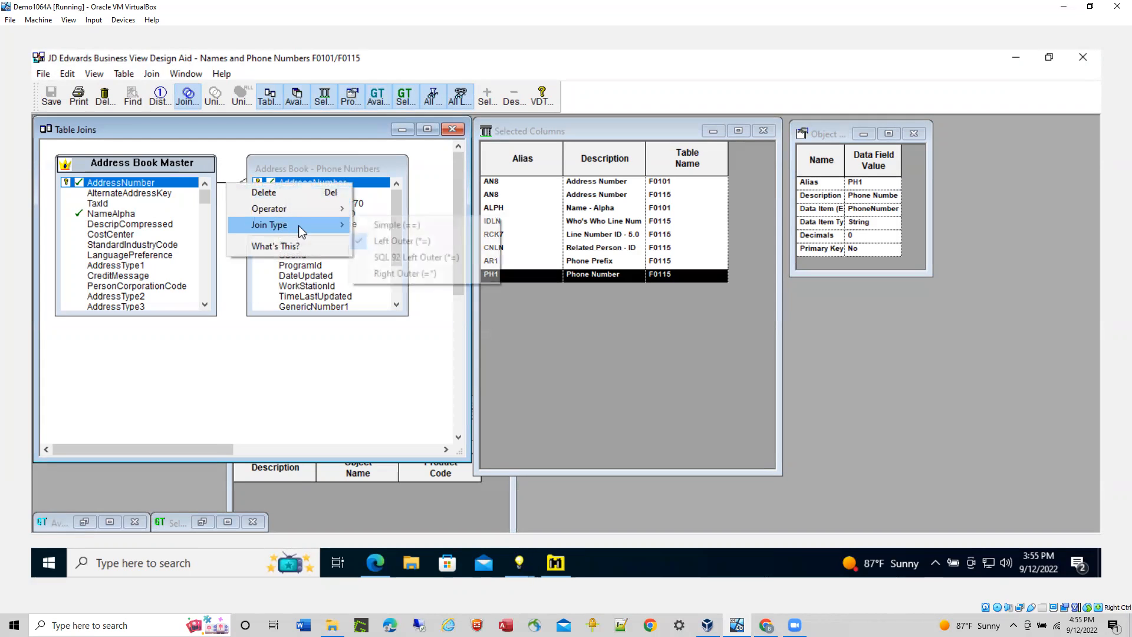
pyautogui.click(379, 255)
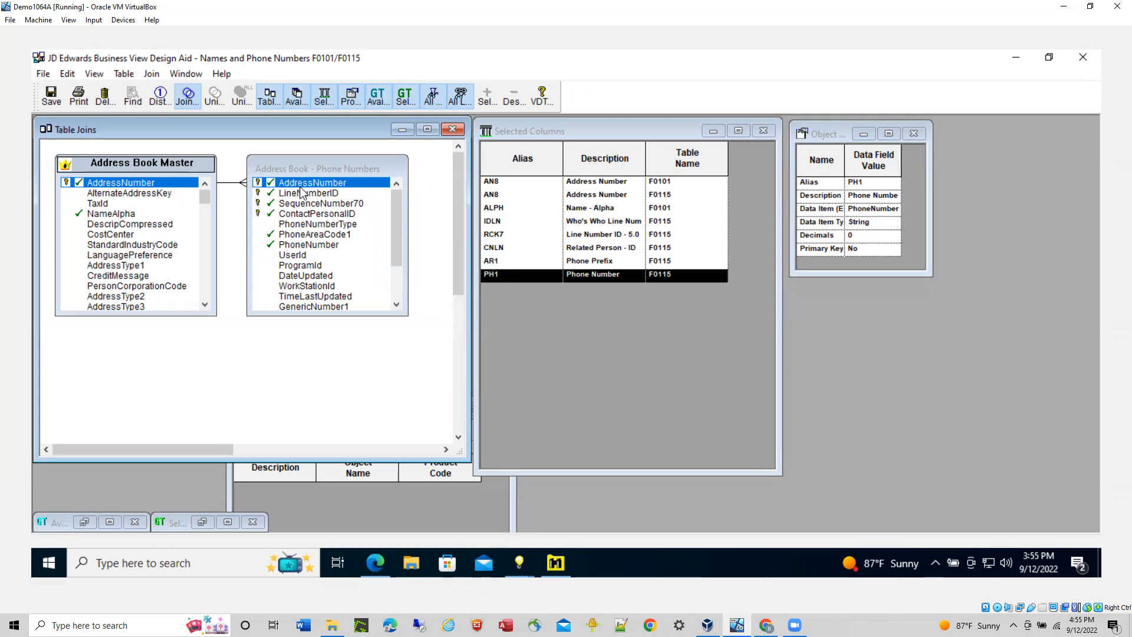
pyautogui.rightClick(234, 187)
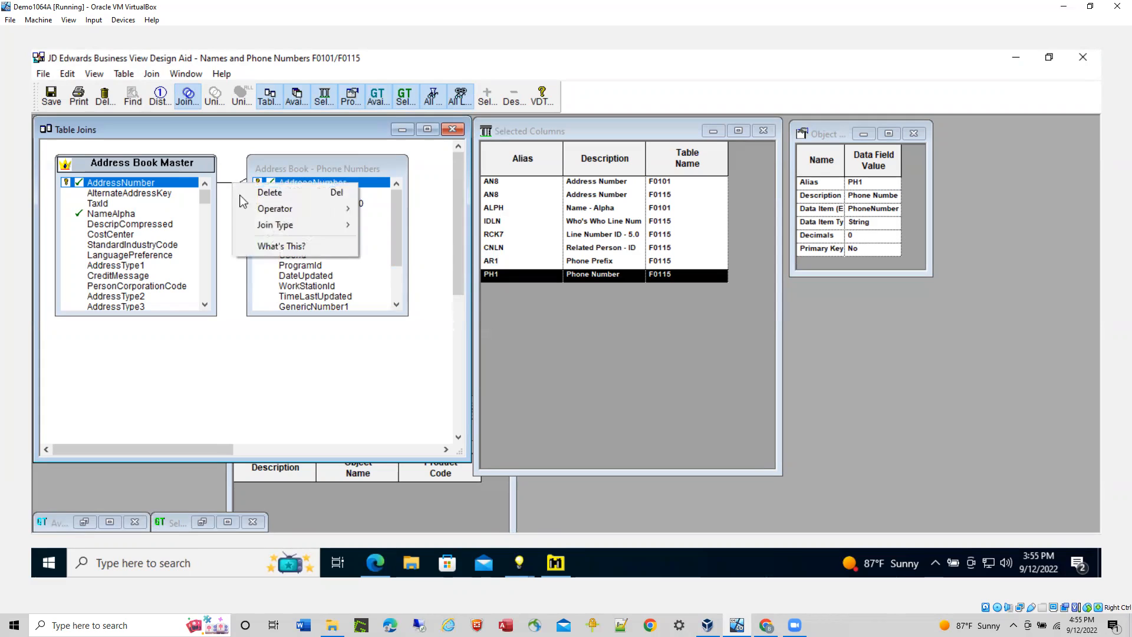
pyautogui.moveTo(330, 226)
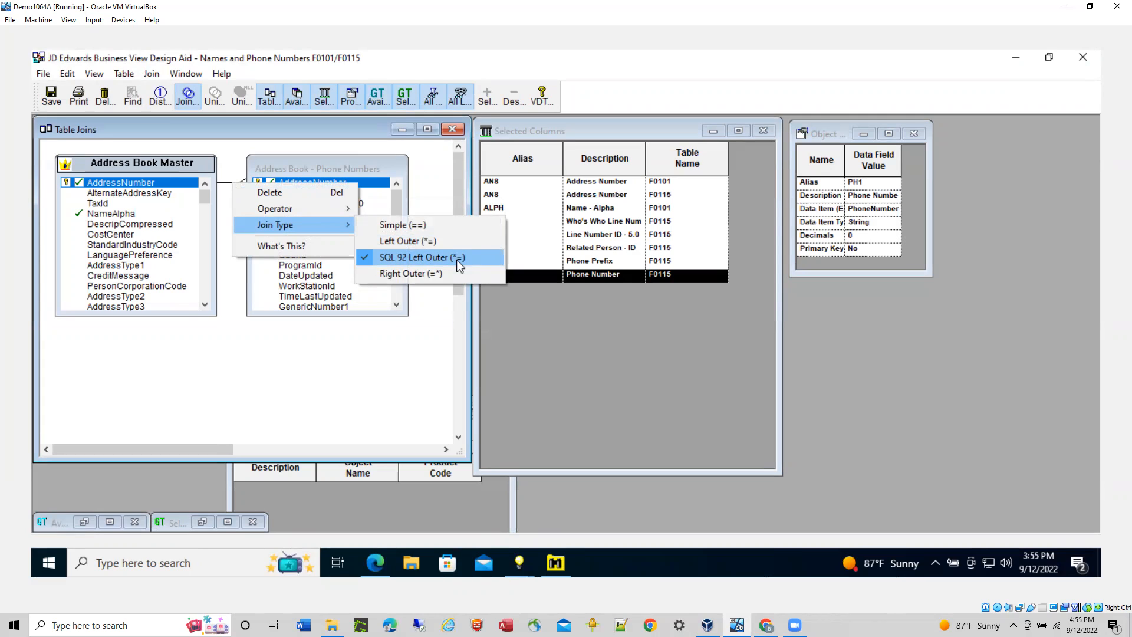
pyautogui.click(407, 395)
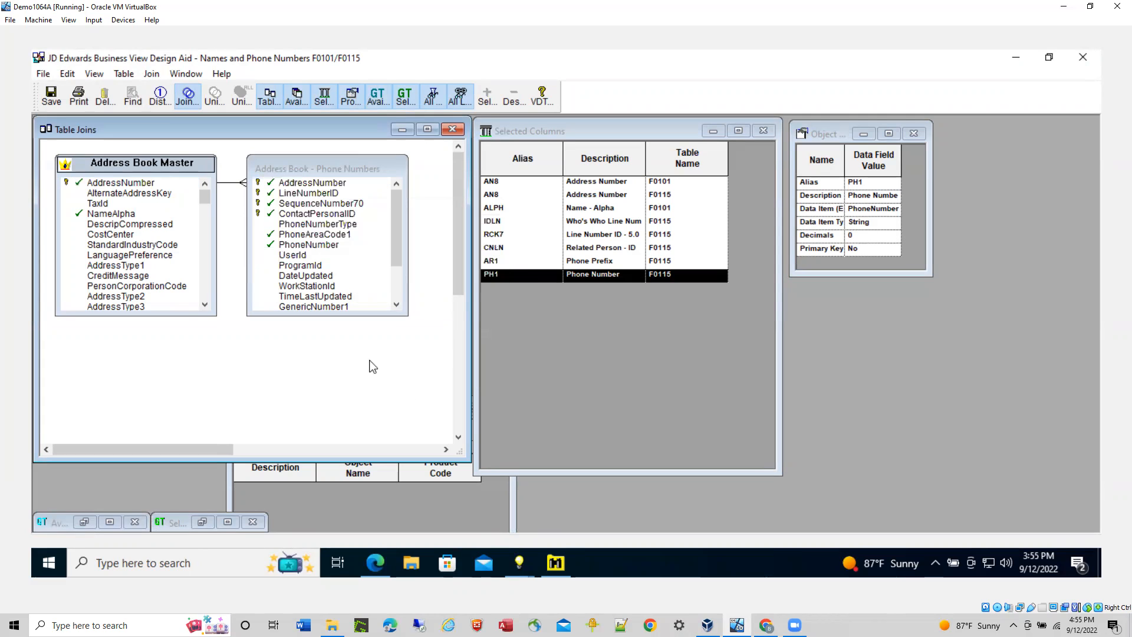
# - Save business view V550101A and exit Business View Design Aid
pyautogui.click(51, 97)
pyautogui.click(43, 74)
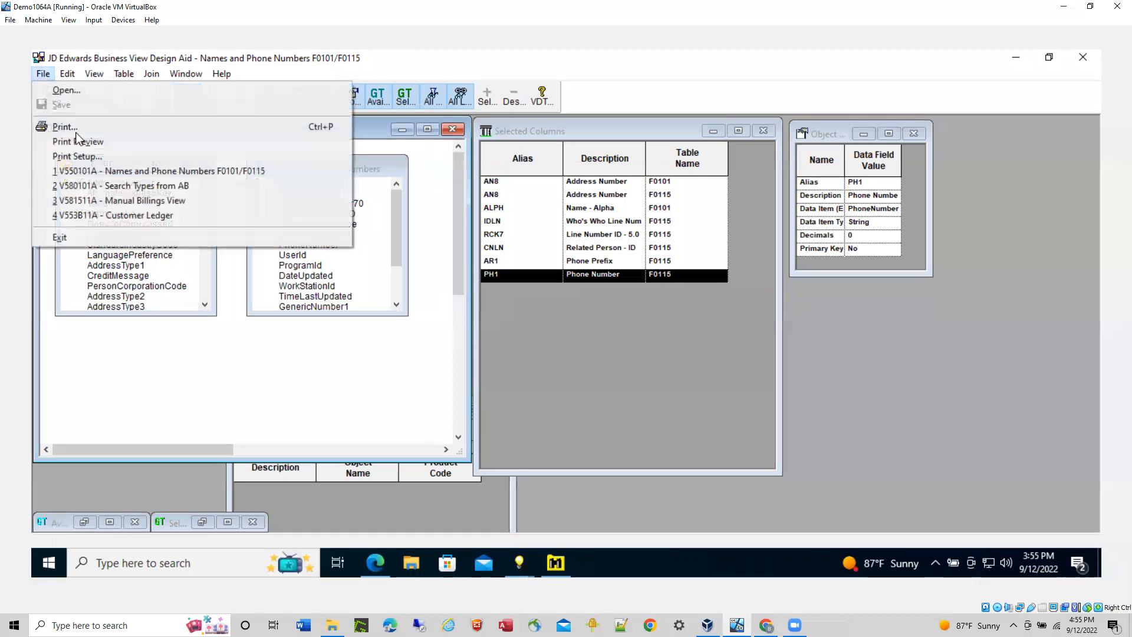
pyautogui.click(78, 235)
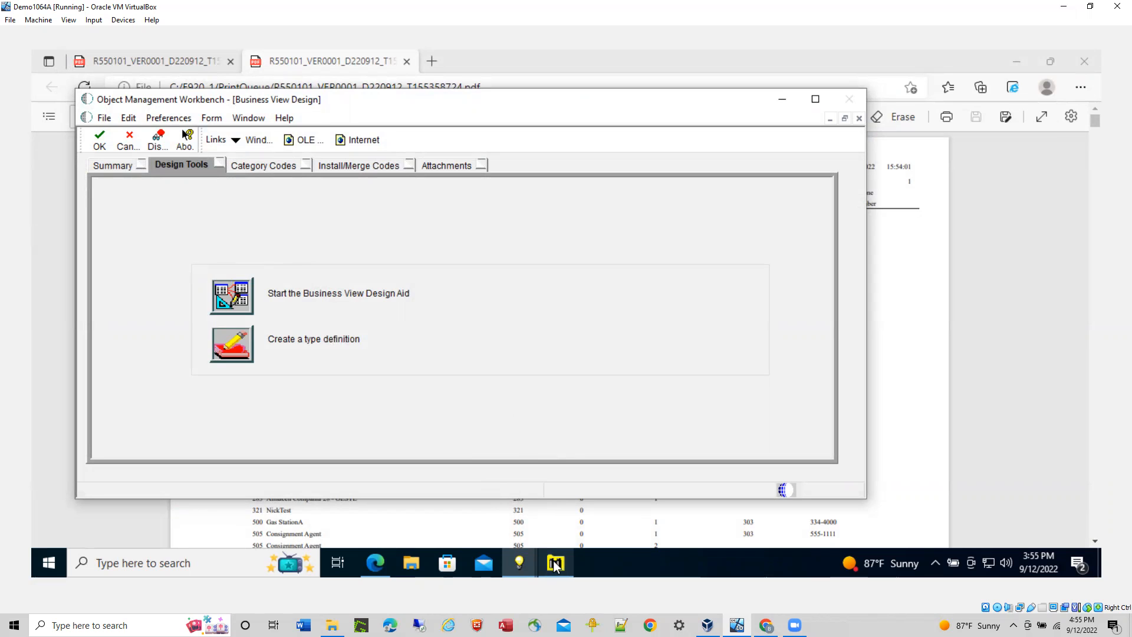
# - Switch to JD Edwards Solution Explorer and open Batch Versions with the fast path command bv
pyautogui.moveTo(518, 563)
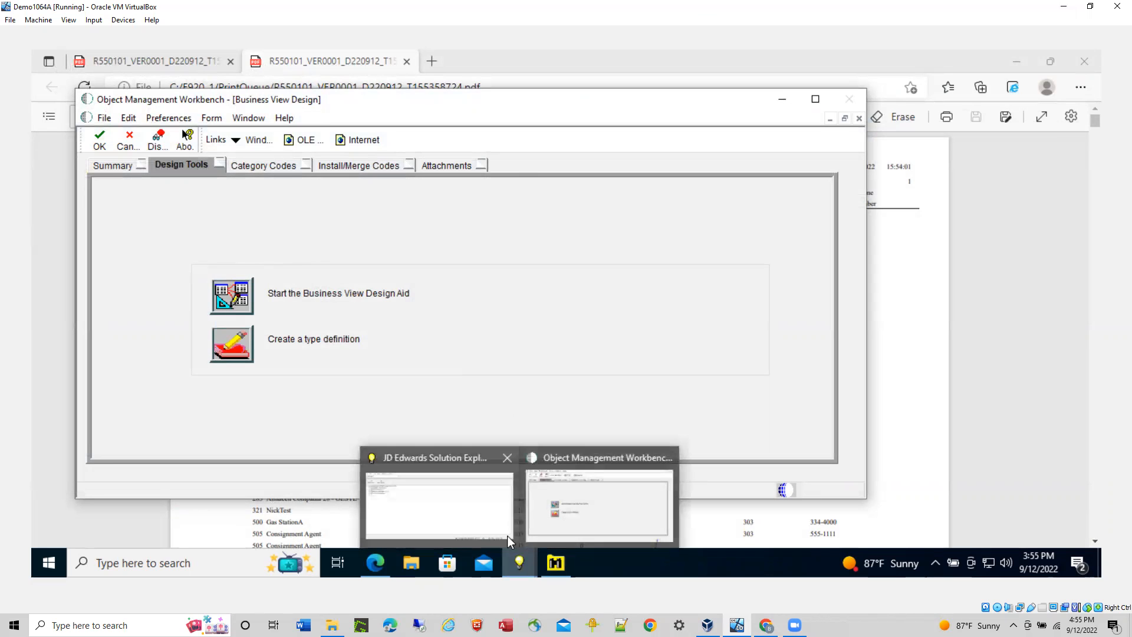
pyautogui.click(479, 516)
pyautogui.click(141, 96)
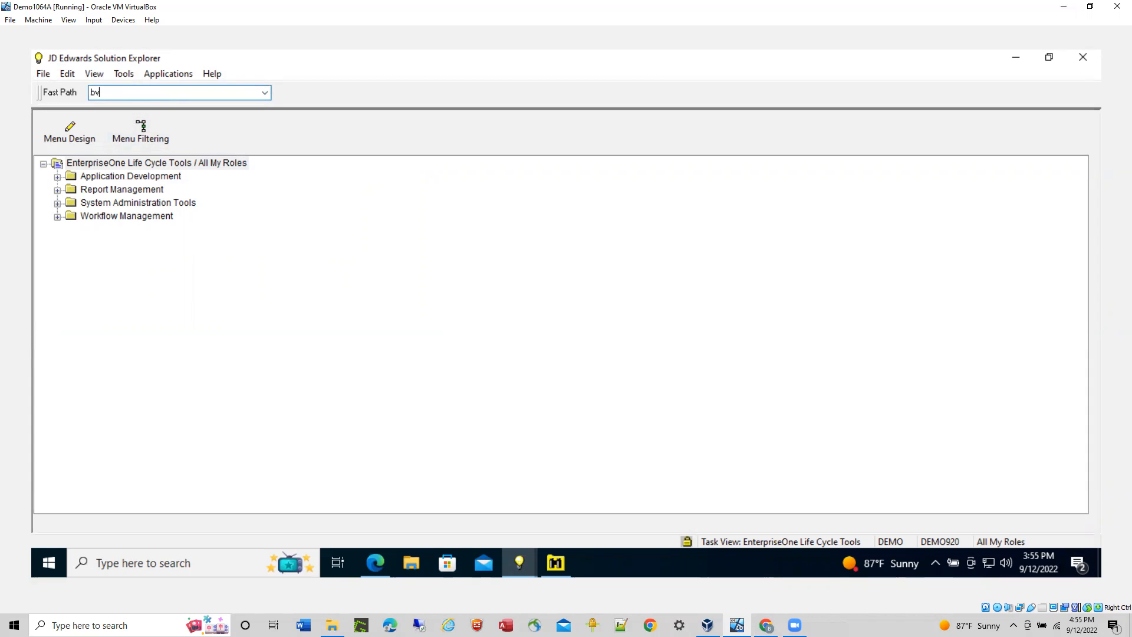
pyautogui.write('bv')
pyautogui.press('Return')
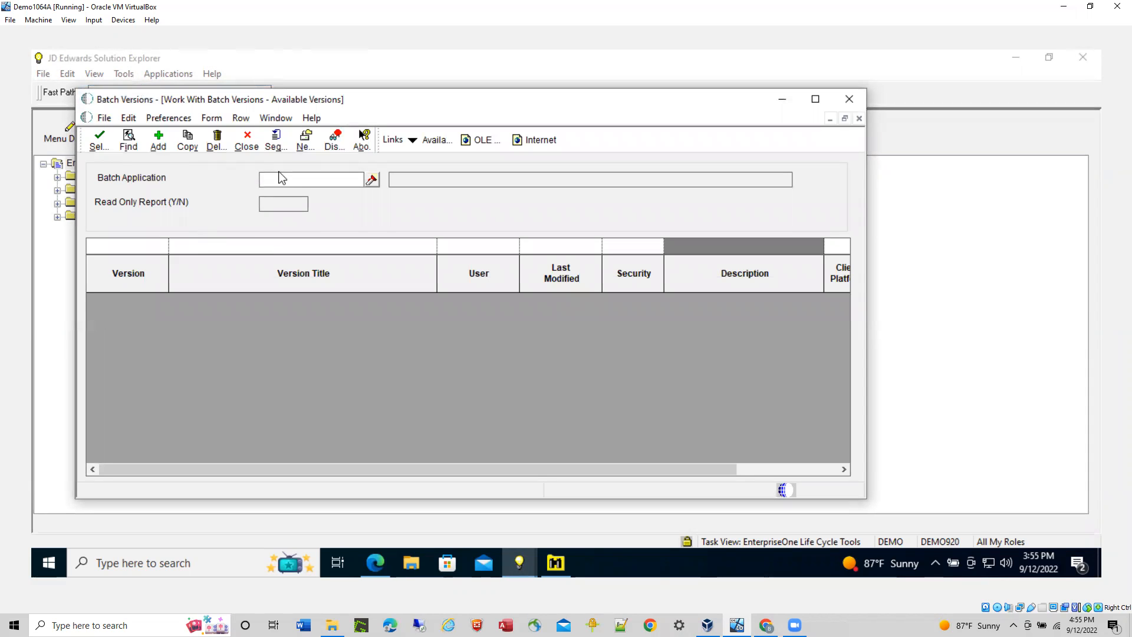
# - Find the available versions of batch application R550101
pyautogui.write('55')
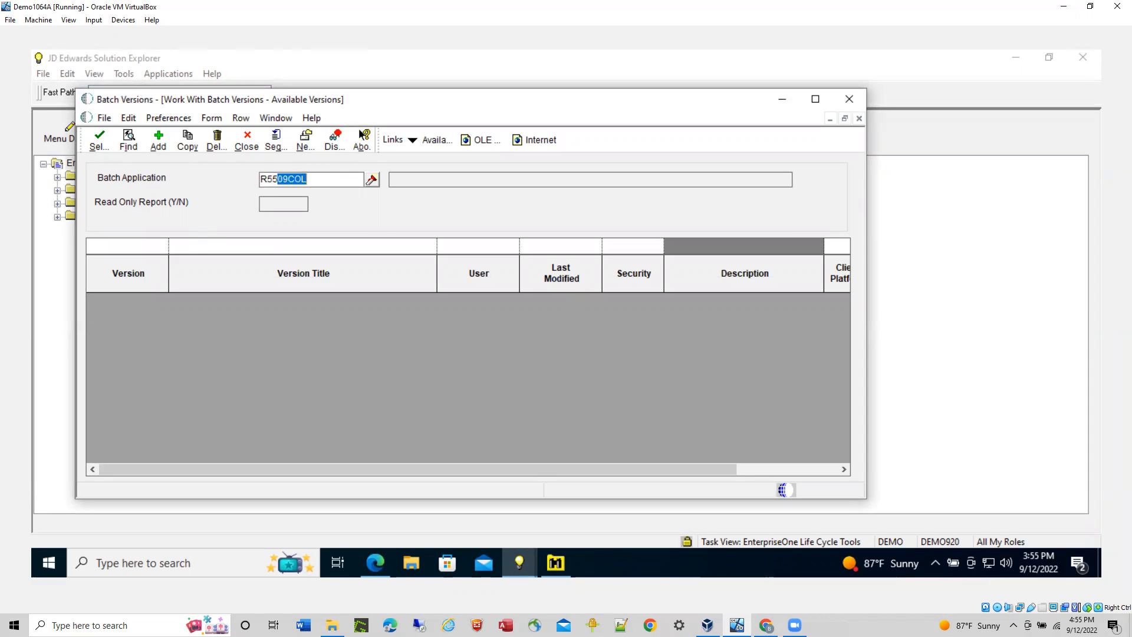
pyautogui.write('0101')
pyautogui.click(135, 139)
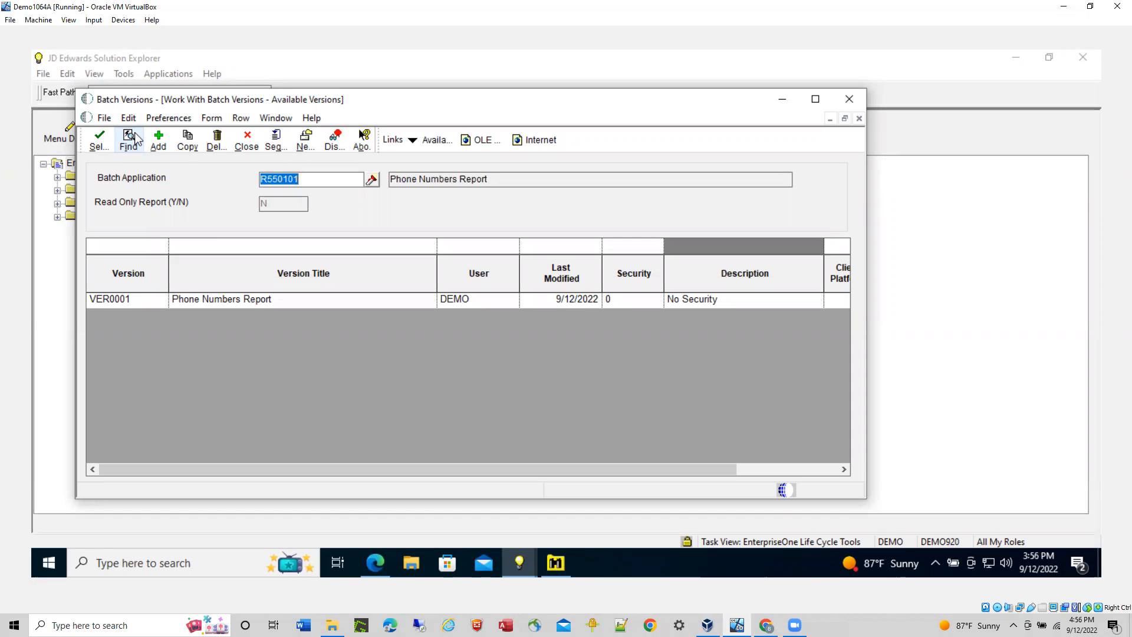
# - Submit version VER0001 of the Phone Numbers Report with On Screen as the report destination
pyautogui.click(120, 301)
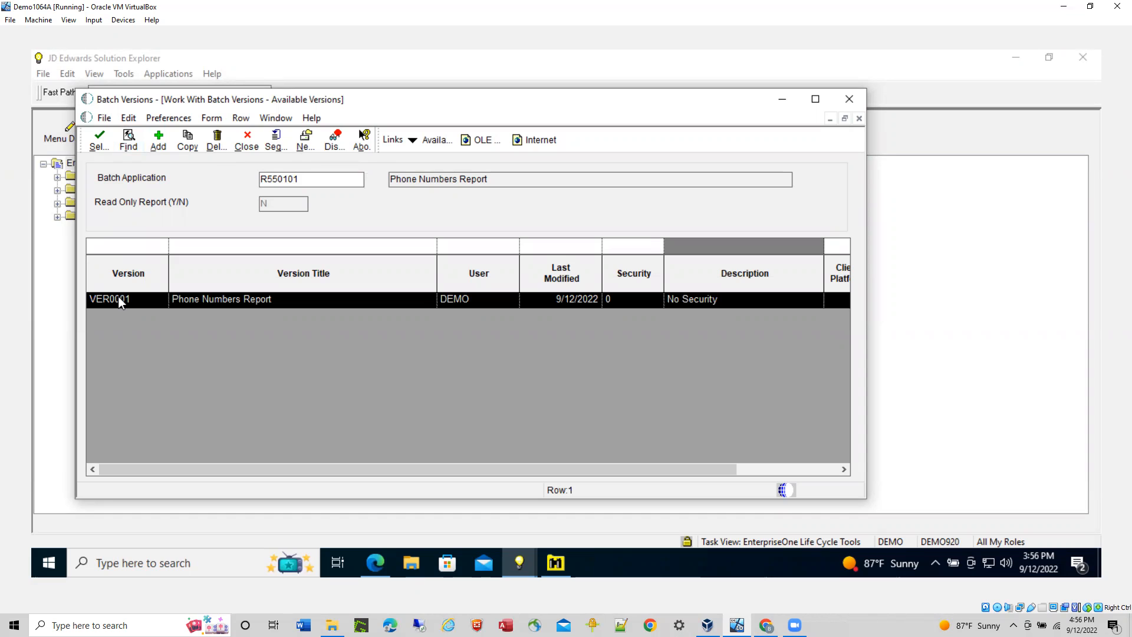
pyautogui.doubleClick(119, 302)
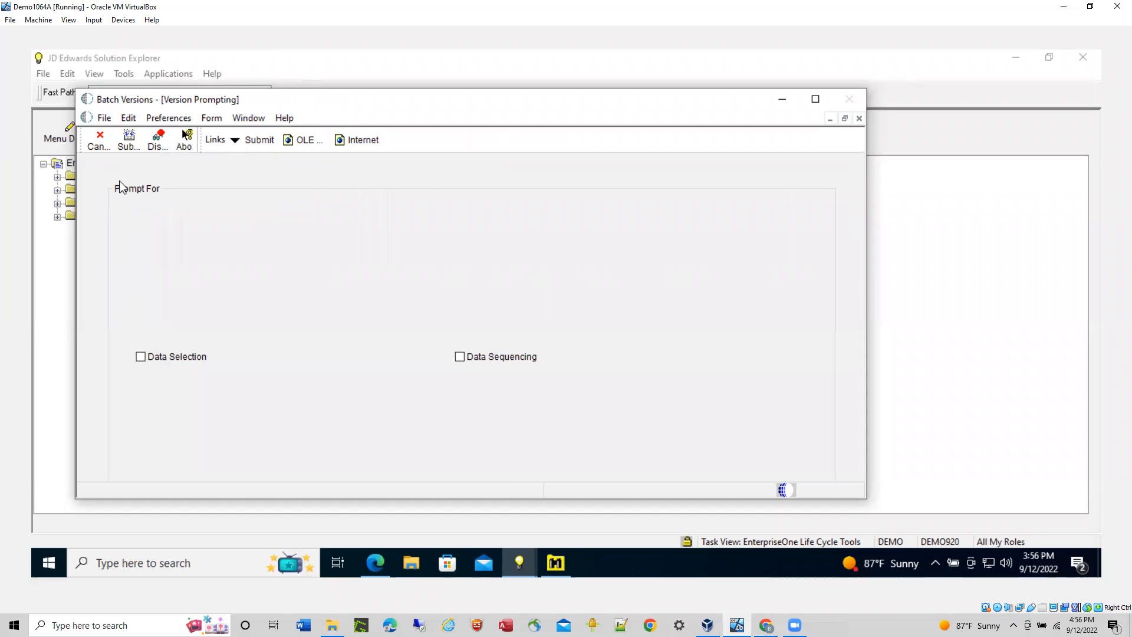
pyautogui.click(123, 147)
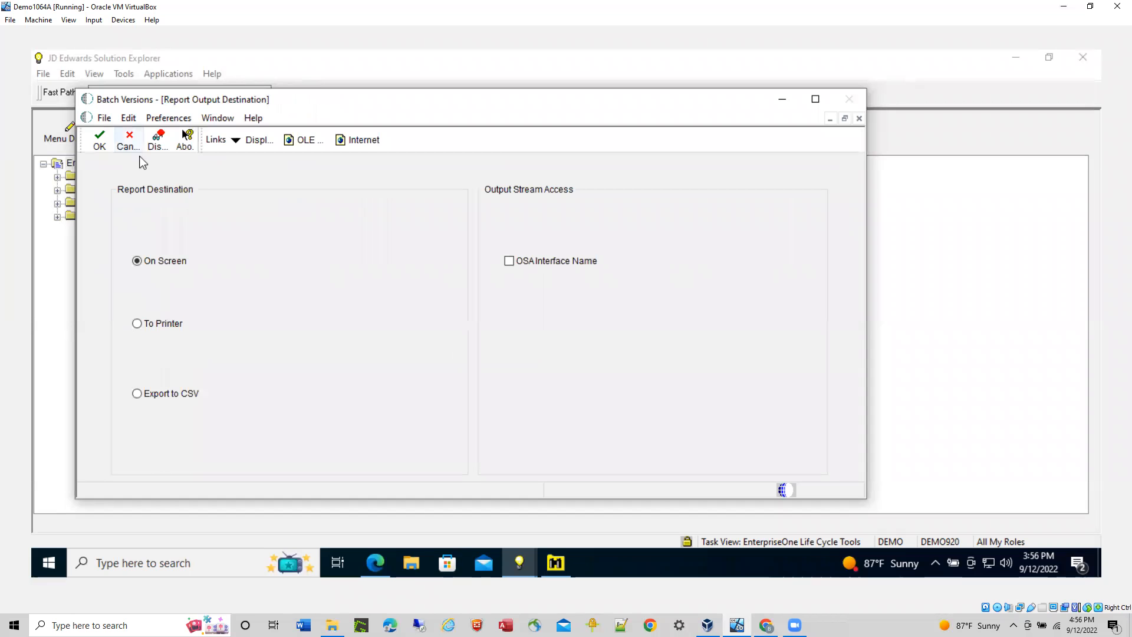
pyautogui.click(99, 142)
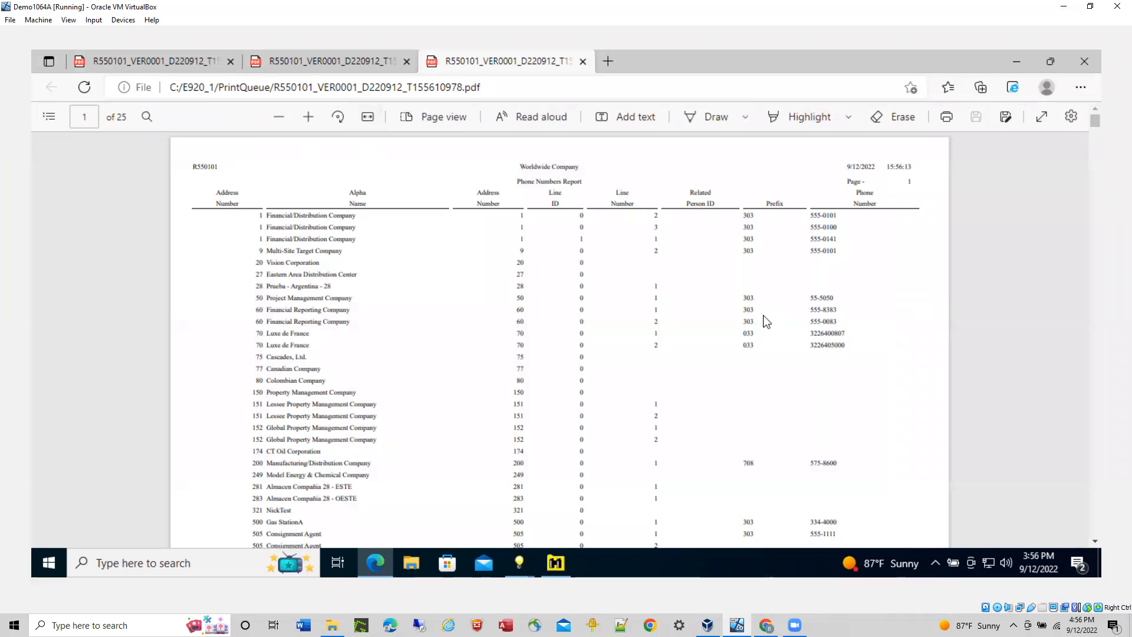
# - Compare the new R550101 PDF with the previous run's PDF, checking the opening pages and the last page of each
pyautogui.scroll(-5, 741, 318)
pyautogui.scroll(-15, 742, 319)
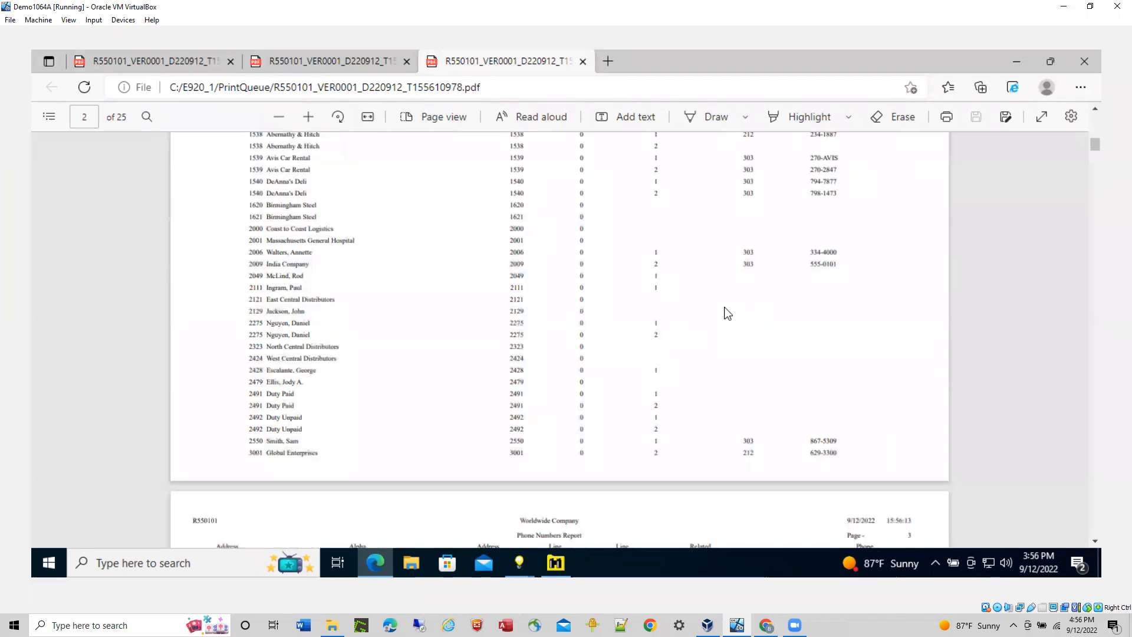
pyautogui.scroll(-15, 728, 314)
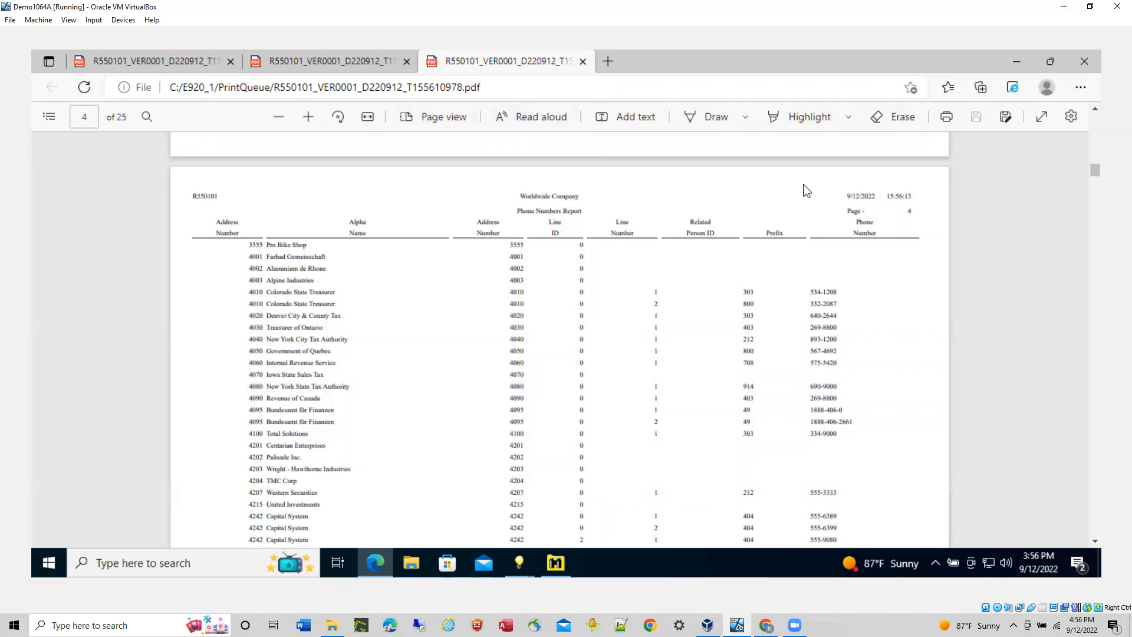
pyautogui.click(329, 60)
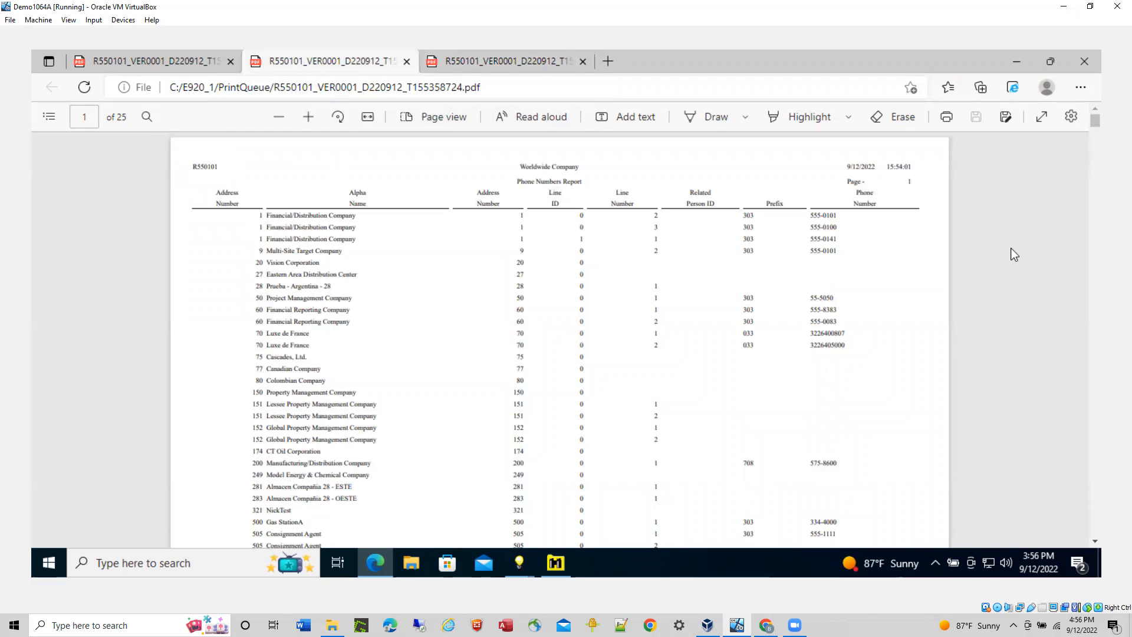
pyautogui.moveTo(1095, 122); pyautogui.dragTo(1100, 555)
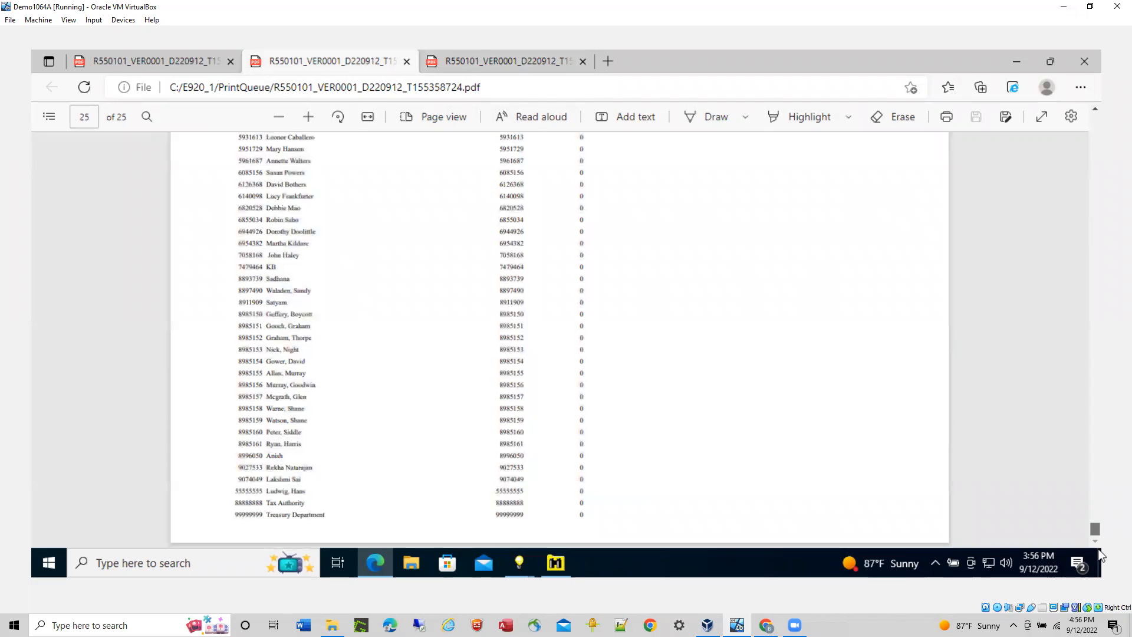
pyautogui.click(520, 65)
pyautogui.moveTo(1096, 161); pyautogui.dragTo(1106, 570)
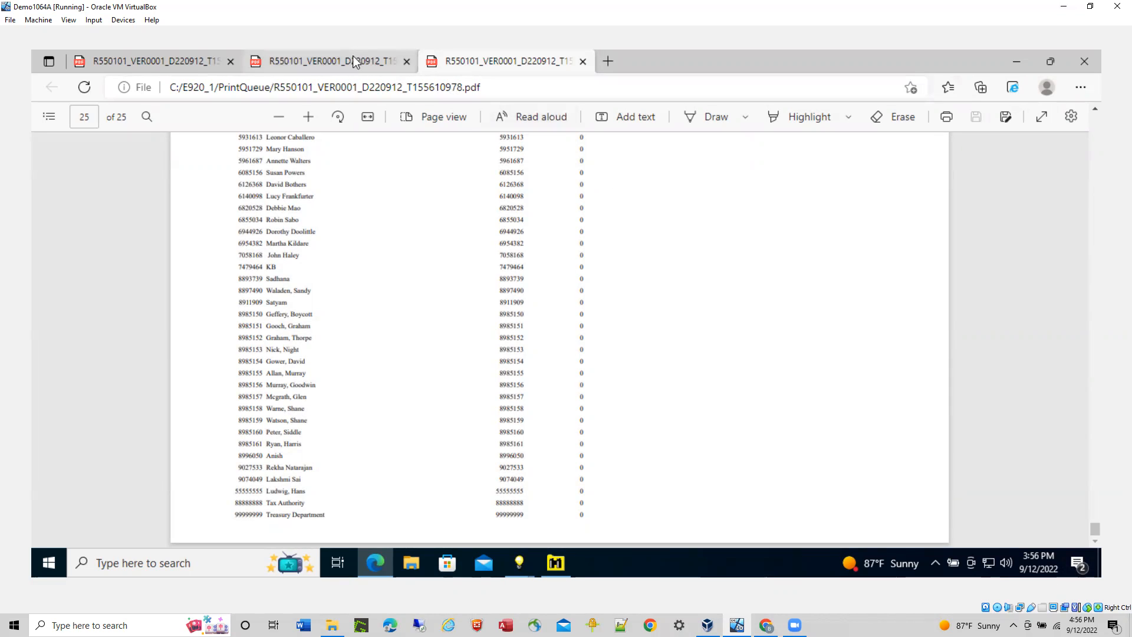
pyautogui.click(373, 61)
pyautogui.click(463, 59)
pyautogui.click(392, 60)
pyautogui.click(467, 61)
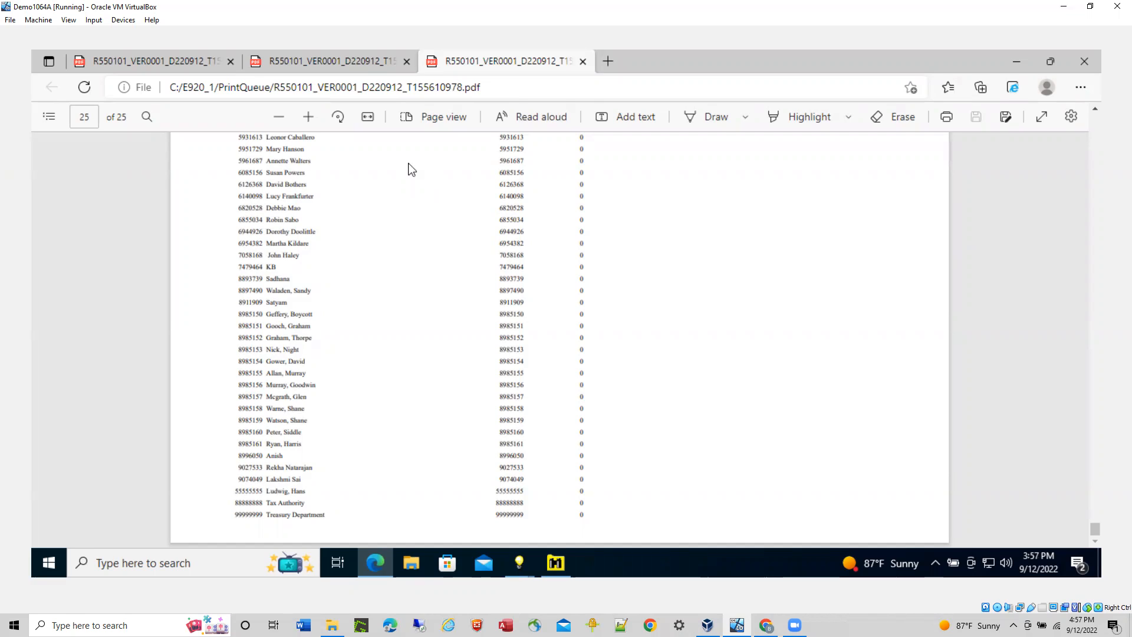
# - Open the business view in Business View Design Aid from Object Management Workbench and set the F0101/F0115 AddressNumber join type to Right Outer
pyautogui.click(516, 564)
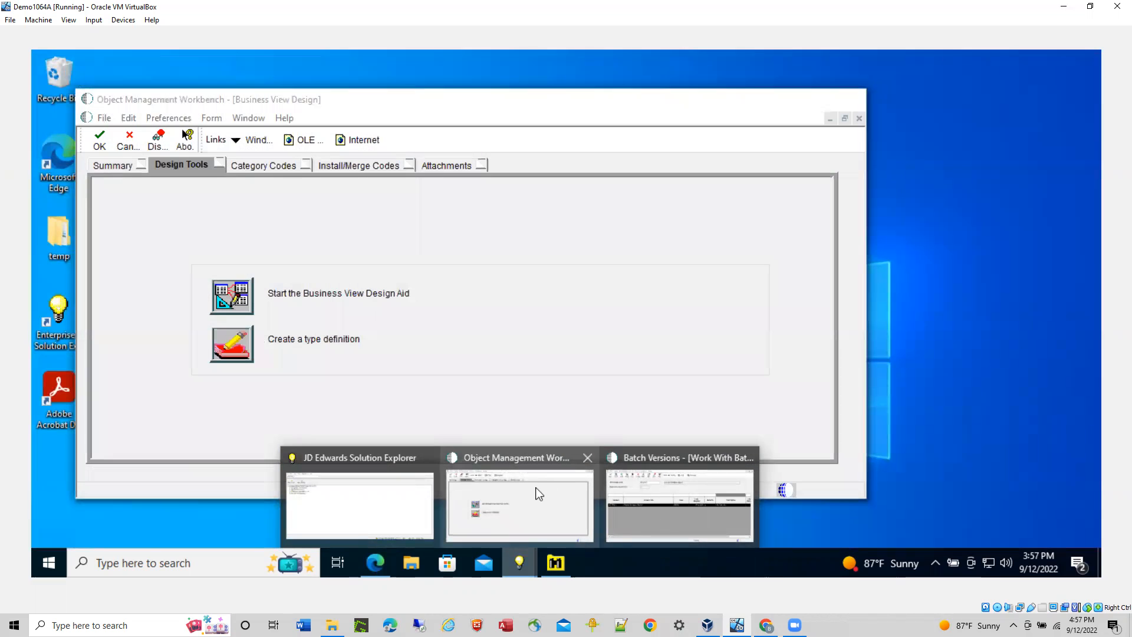
pyautogui.click(534, 493)
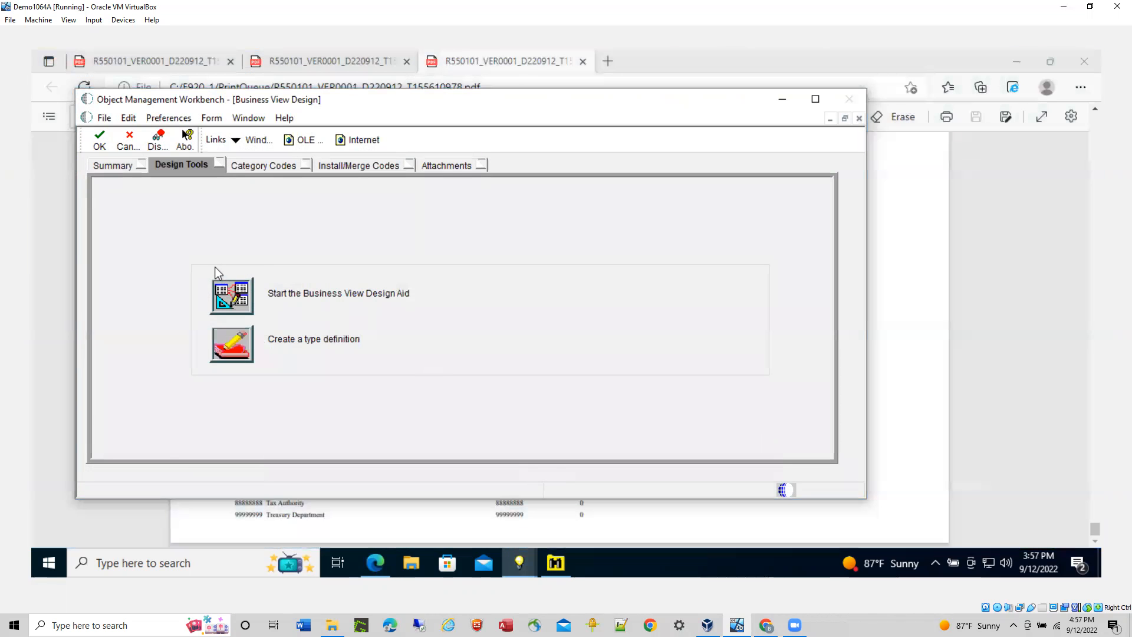
pyautogui.click(236, 294)
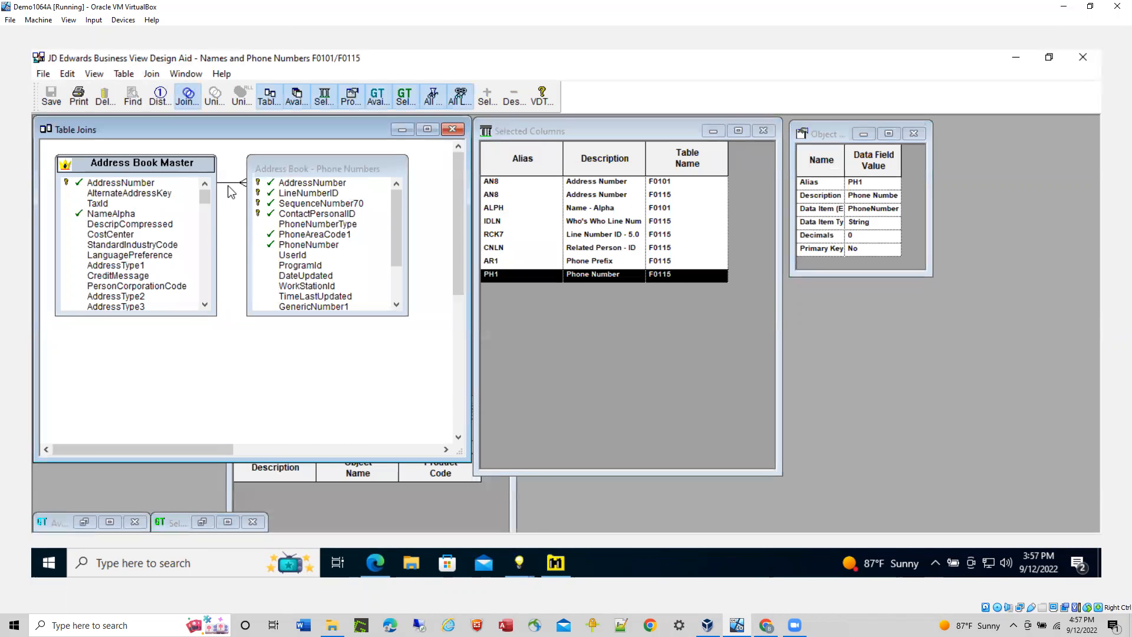
pyautogui.click(230, 187)
pyautogui.rightClick(230, 187)
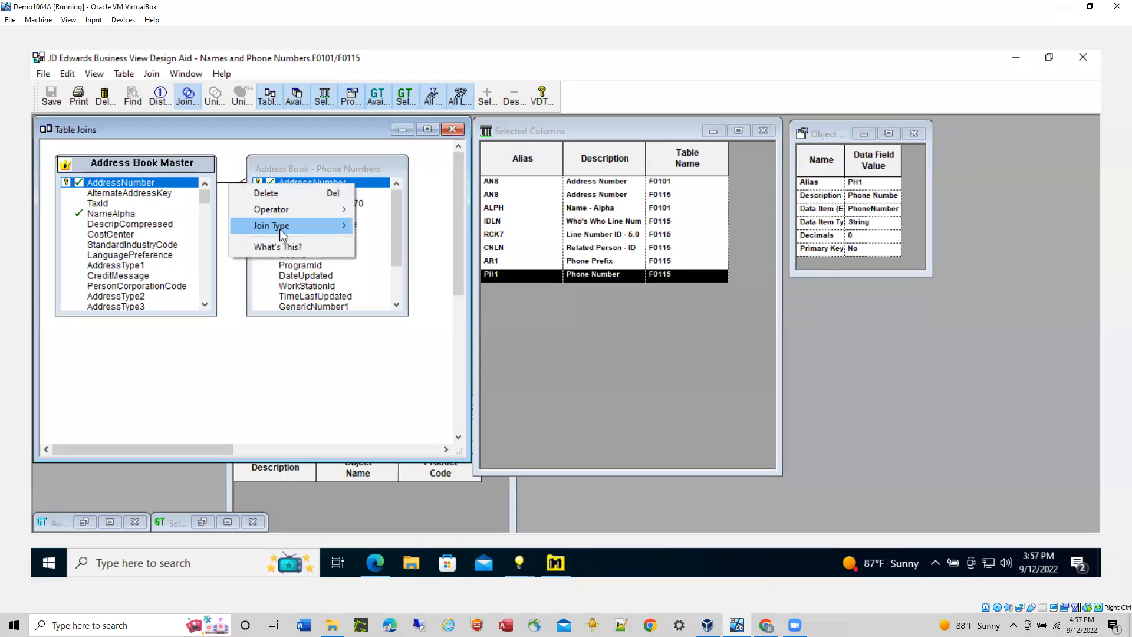
pyautogui.moveTo(302, 231)
pyautogui.click(401, 274)
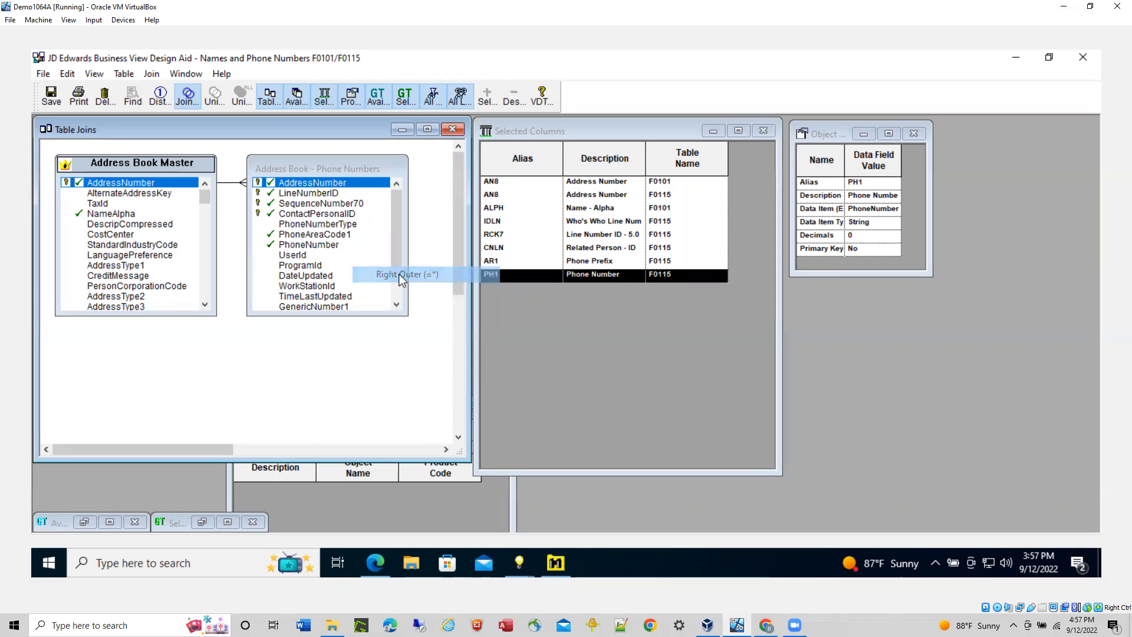
# - Save the business view with the Right Outer join and exit Business View Design Aid
pyautogui.click(50, 98)
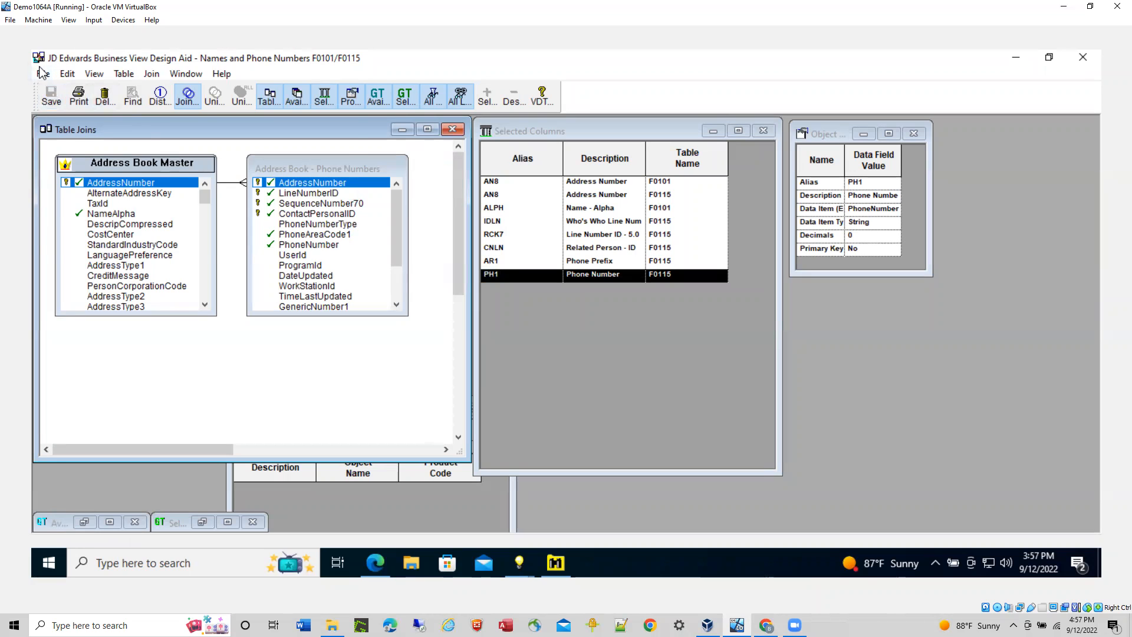
pyautogui.click(42, 73)
pyautogui.click(62, 236)
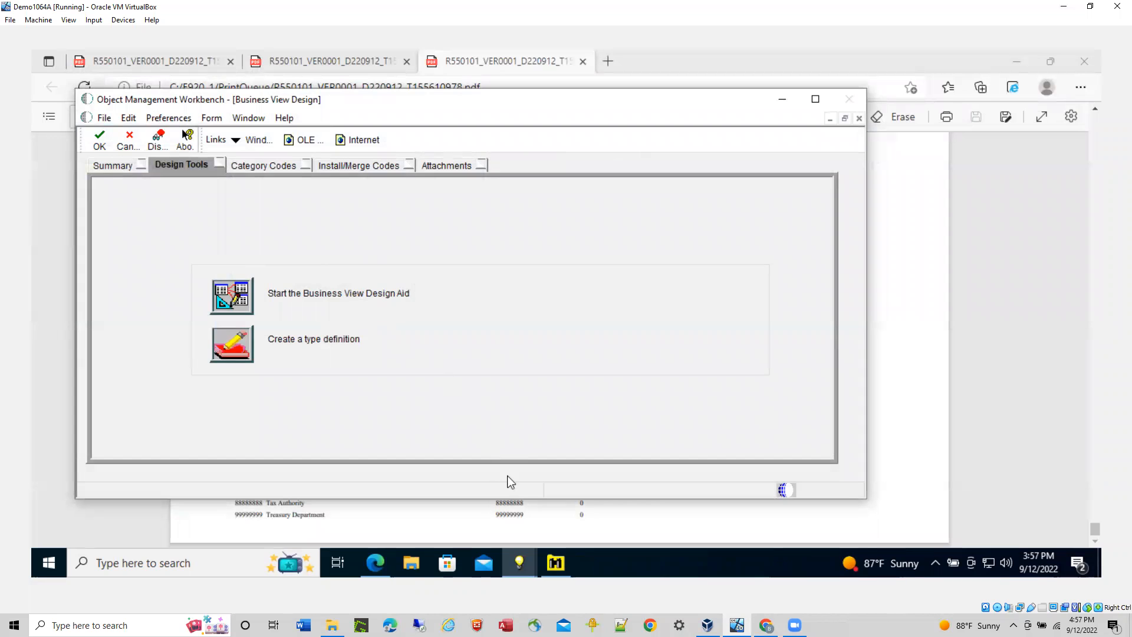
# - Switch to Batch Versions and submit version VER0001 of the Phone Numbers Report without prompting for data selection or sequencing
pyautogui.moveTo(519, 563)
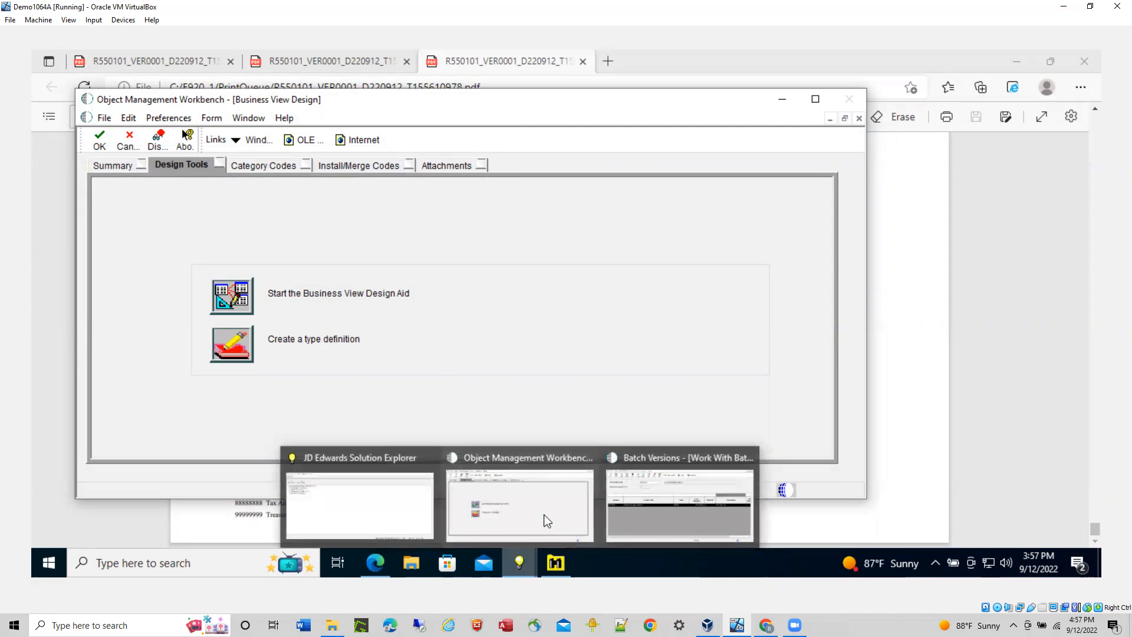
pyautogui.click(655, 510)
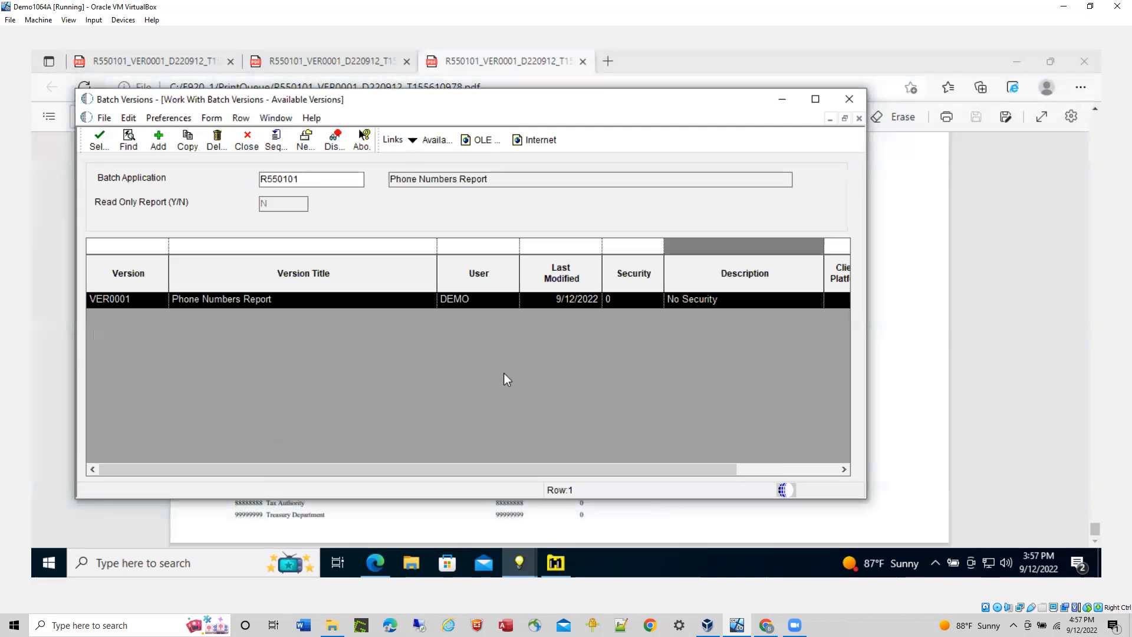
pyautogui.doubleClick(237, 300)
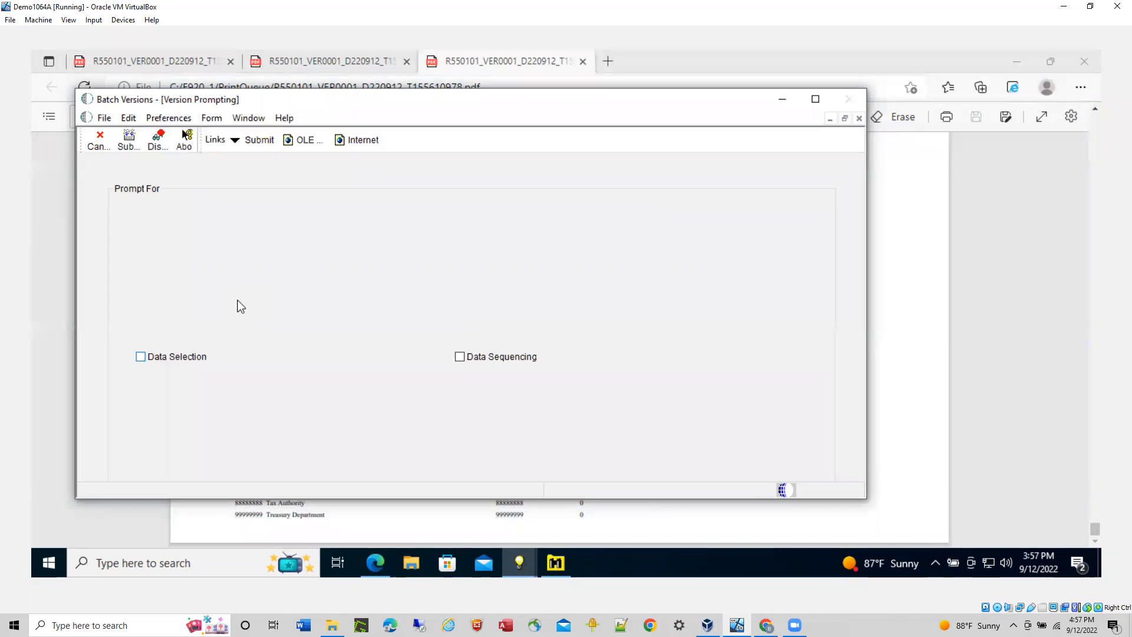
pyautogui.click(127, 143)
pyautogui.click(99, 140)
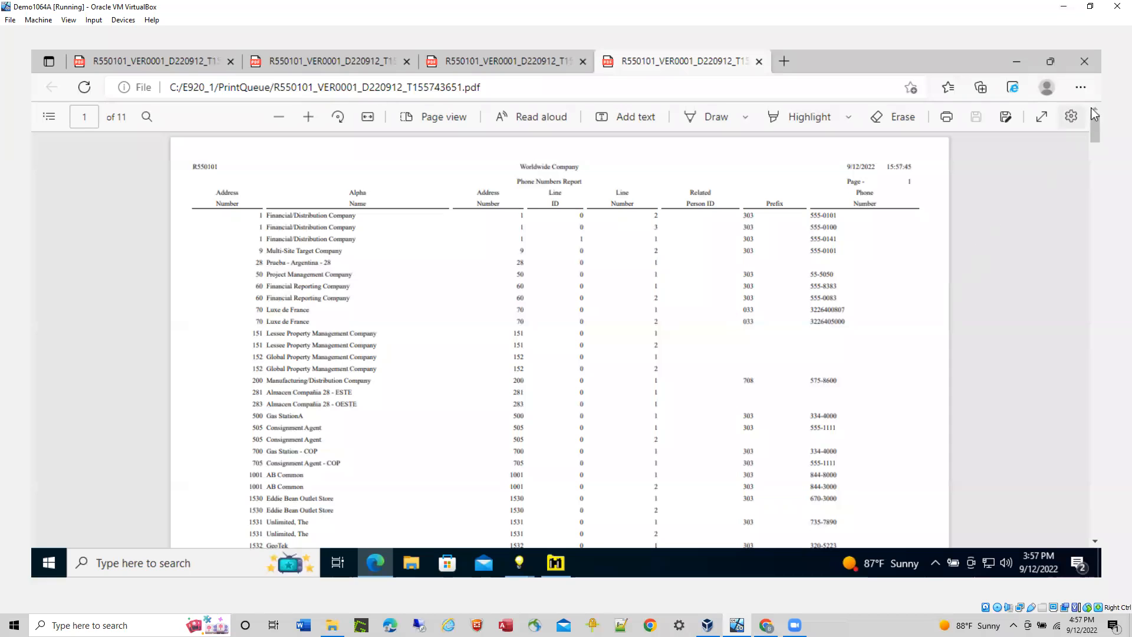
# - Compare the last page of the Right Outer report with the last page of the first, simple-join report
pyautogui.moveTo(1094, 121); pyautogui.dragTo(1112, 548)
pyautogui.scroll(5, 942, 435)
pyautogui.scroll(-1, 943, 434)
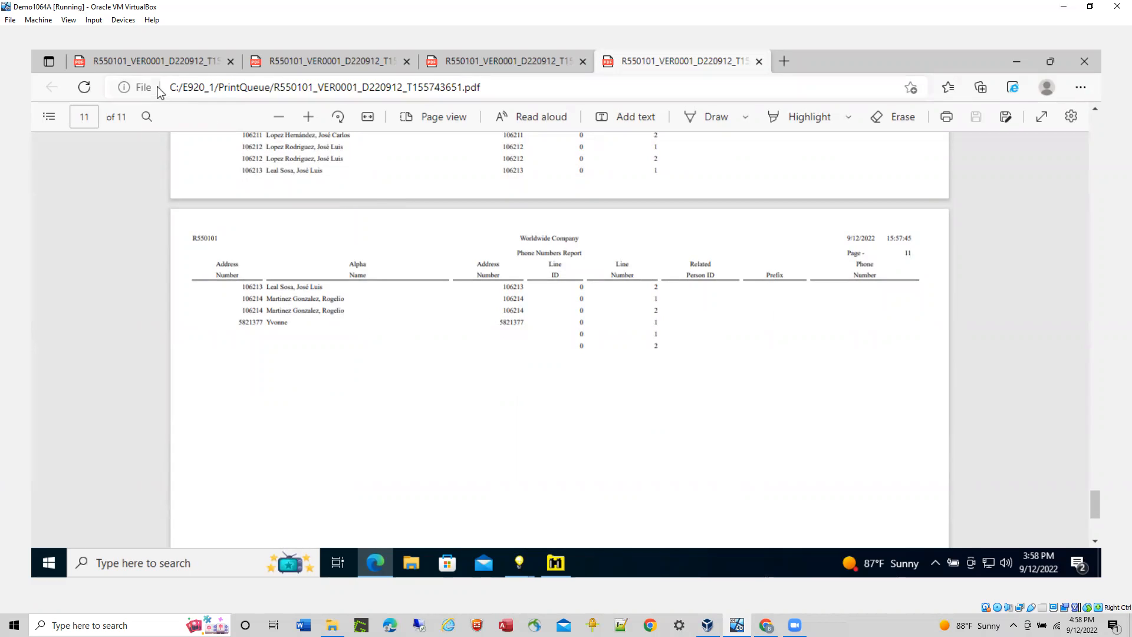
pyautogui.click(140, 63)
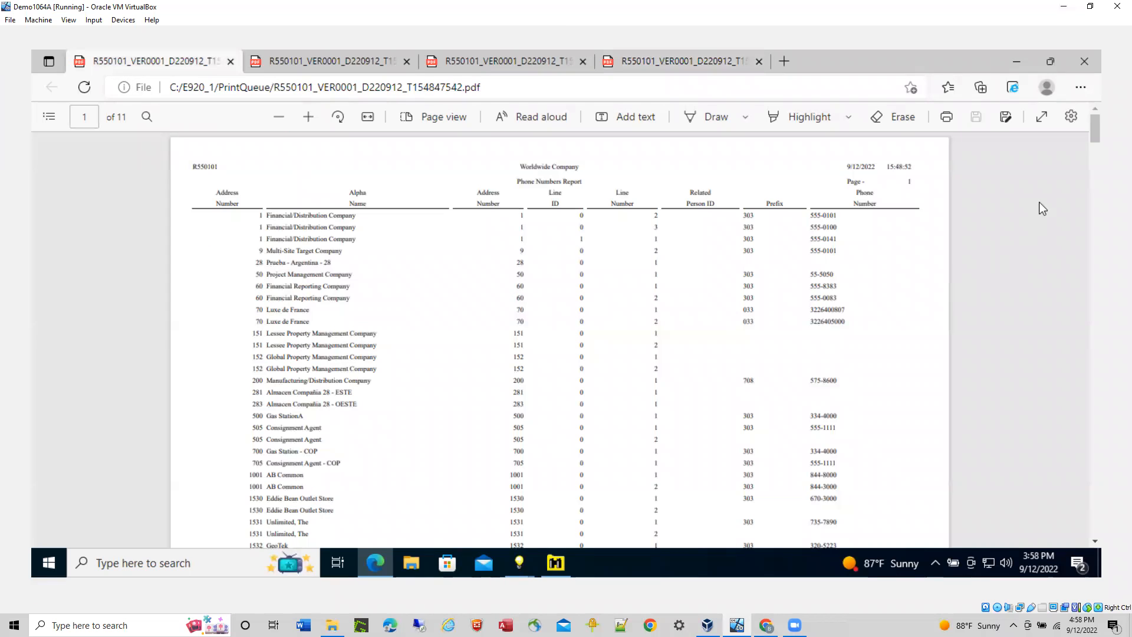
pyautogui.moveTo(1094, 125); pyautogui.dragTo(1099, 544)
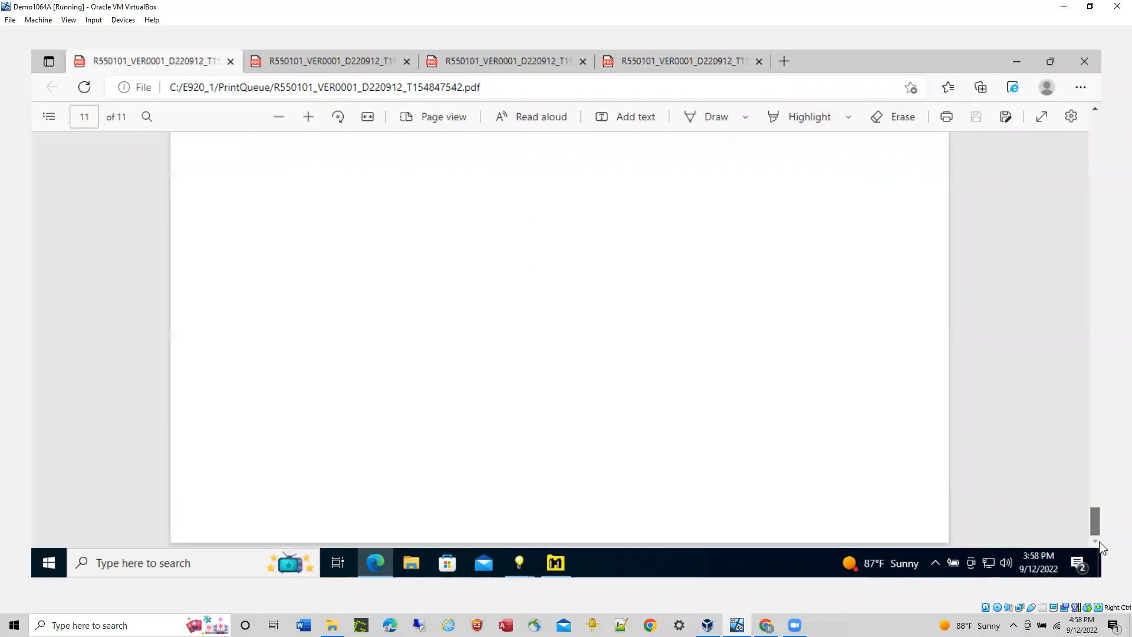
pyautogui.scroll(3, 768, 300)
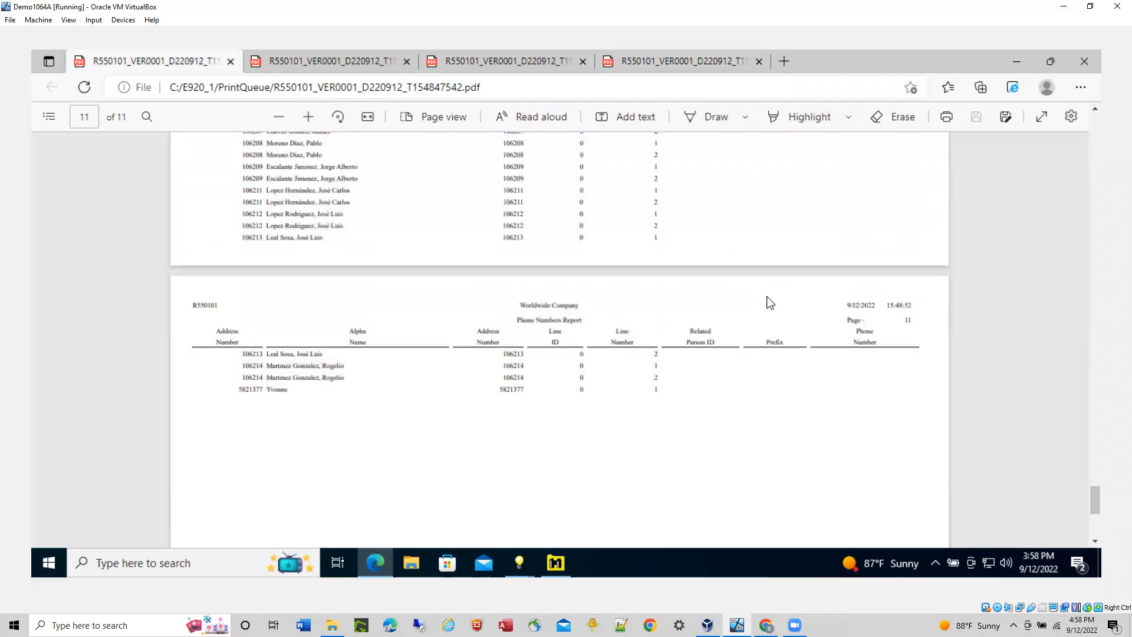
pyautogui.scroll(-1, 480, 152)
pyautogui.click(661, 60)
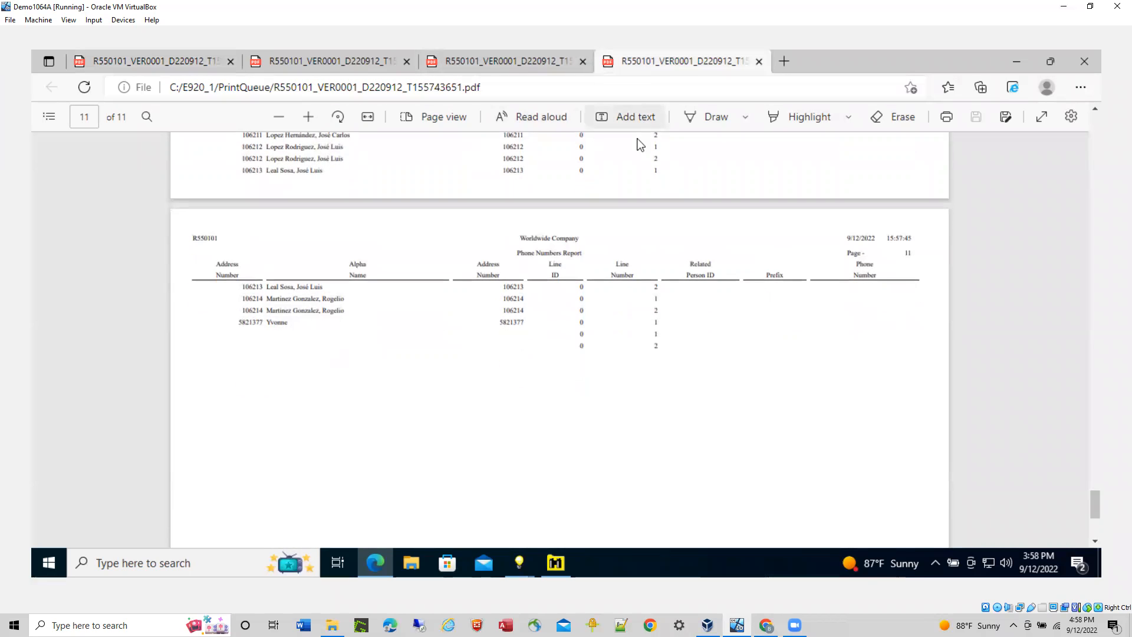
pyautogui.click(183, 60)
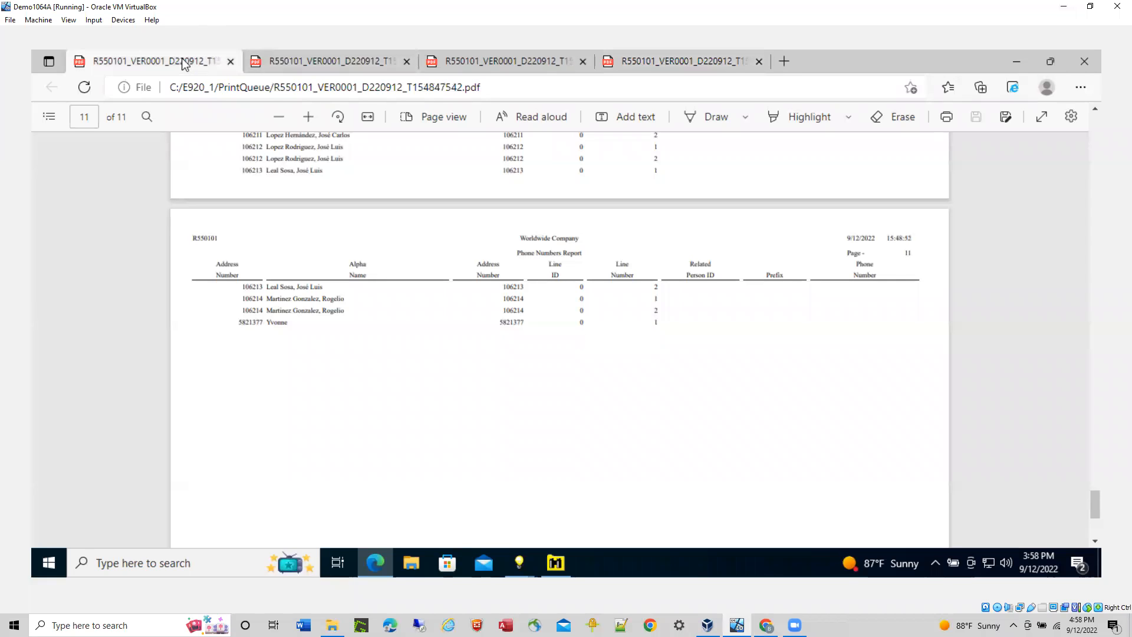
pyautogui.click(648, 64)
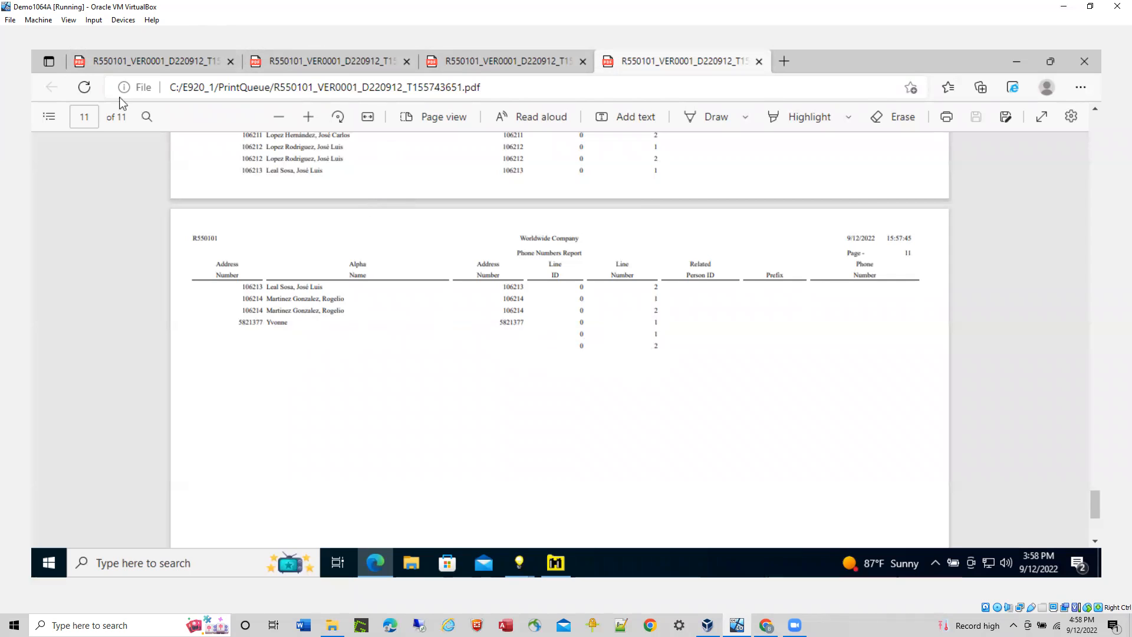
pyautogui.click(145, 59)
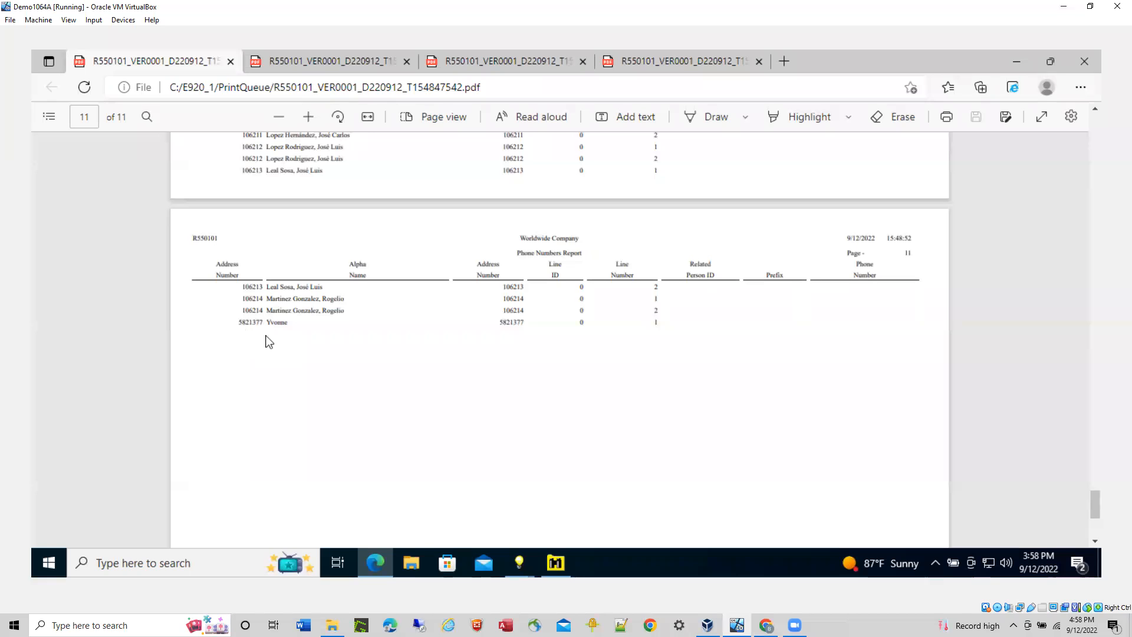
# - Switch to Universal Table Browser, query F0115 for WPAN8 values <1, and reload the table without the filter
pyautogui.click(559, 565)
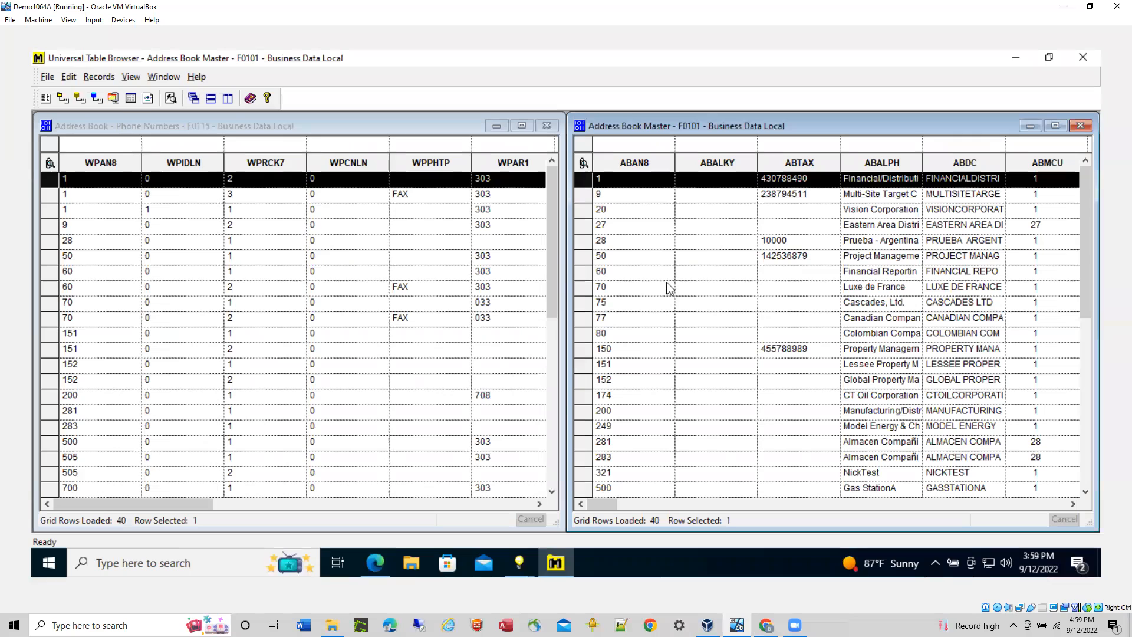
pyautogui.click(622, 145)
pyautogui.click(121, 145)
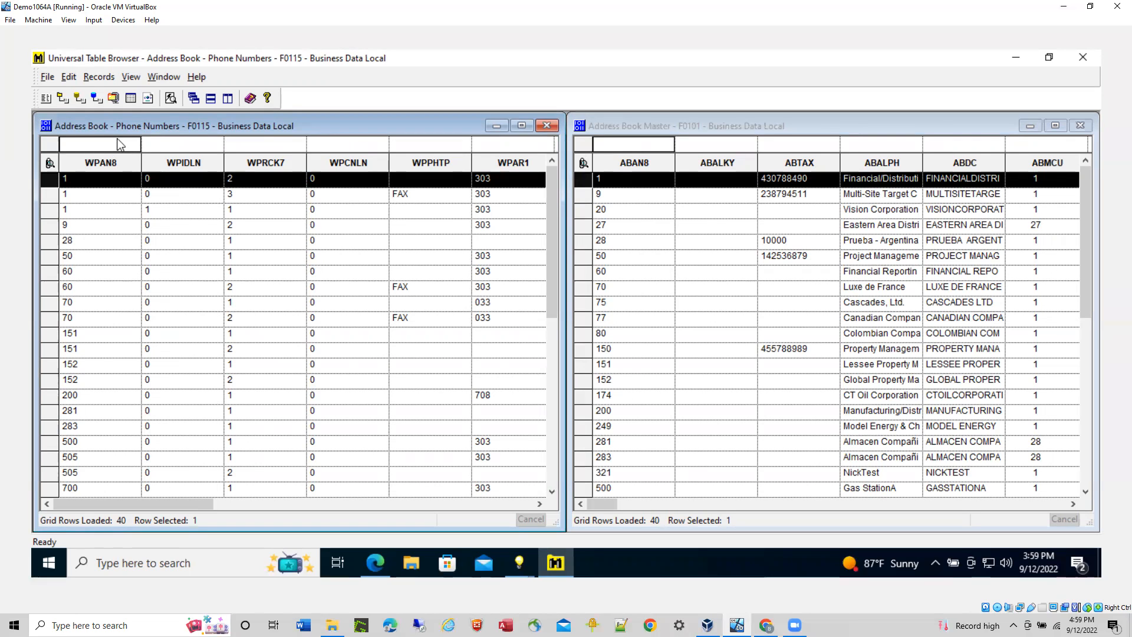
pyautogui.write('<1')
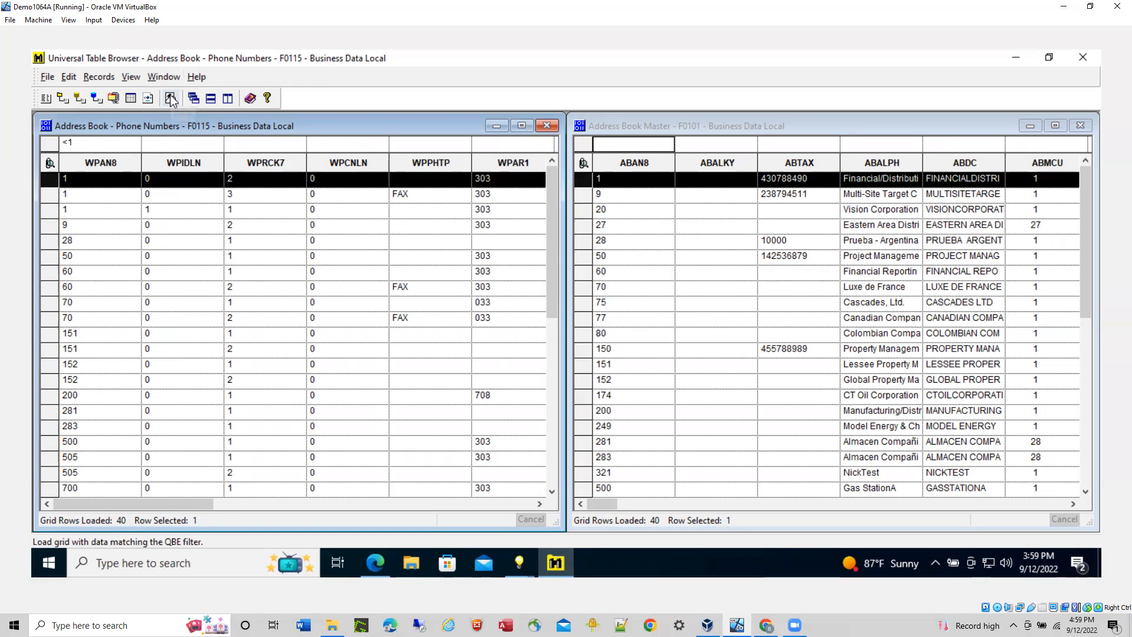
pyautogui.click(170, 98)
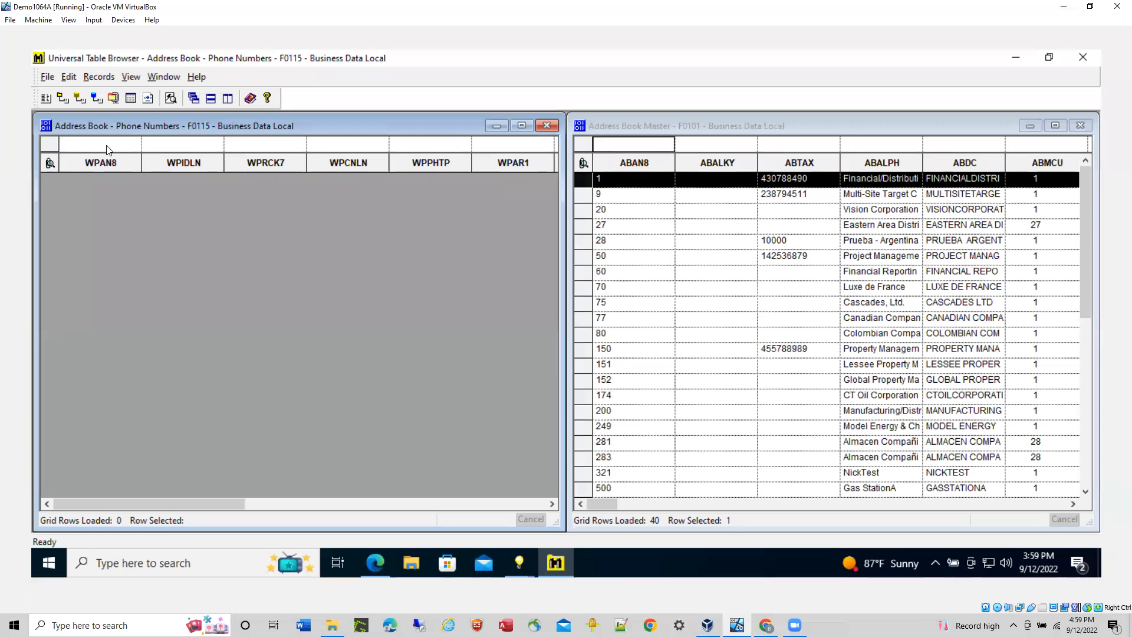
pyautogui.click(170, 98)
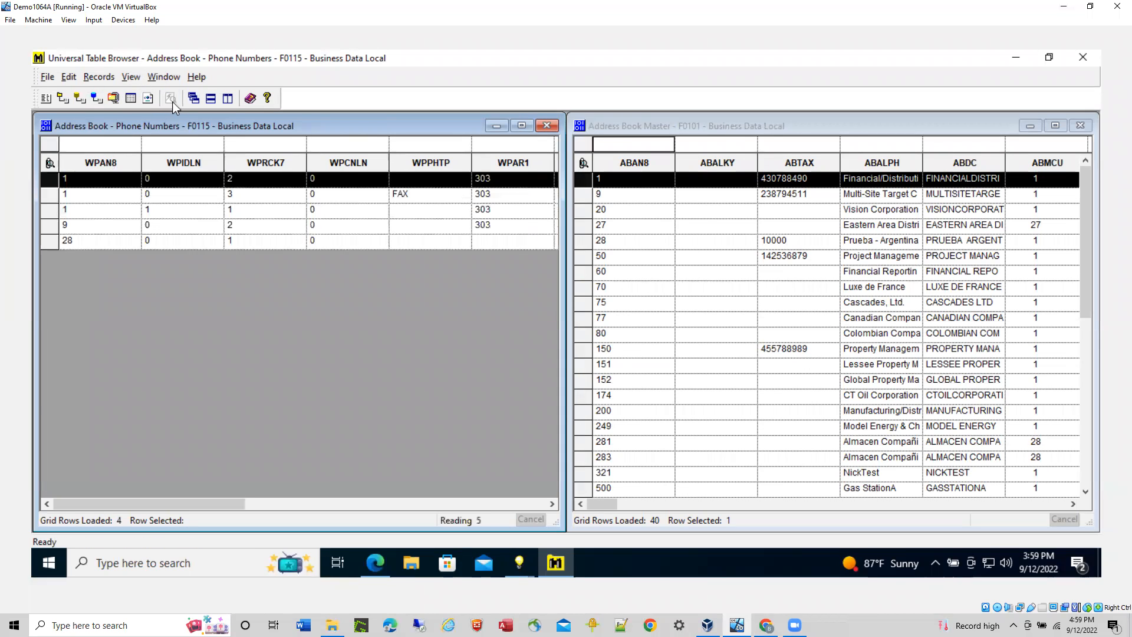
# - Recheck the last rows of the Right Outer report and query F0115 for records with WPIDLN 0 and WPRCK7 1
pyautogui.moveTo(534, 564)
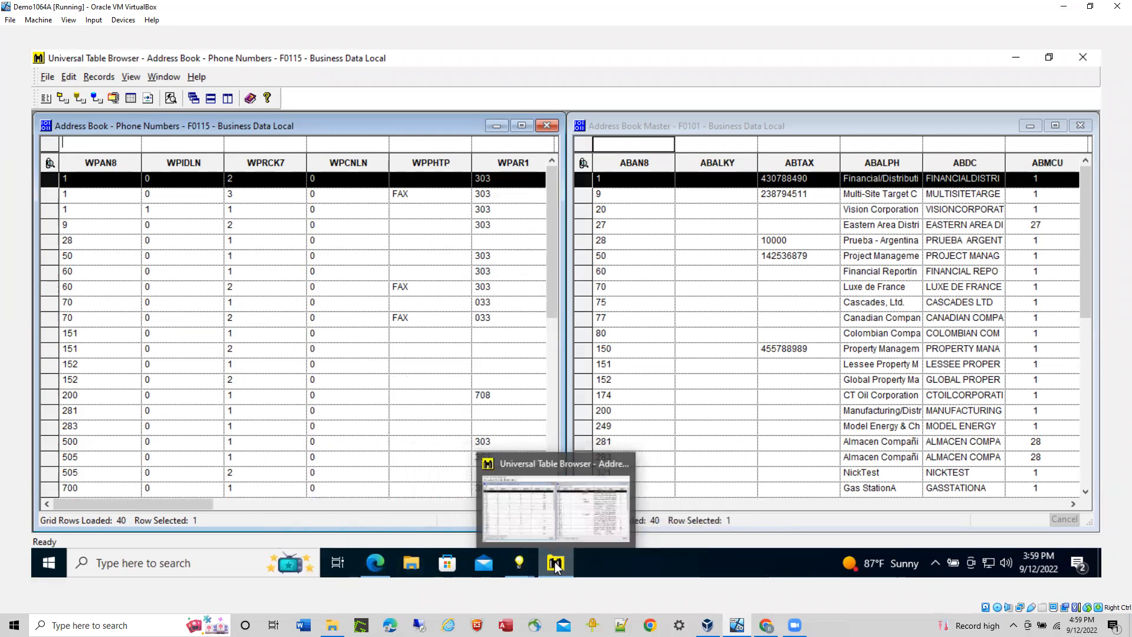
pyautogui.click(375, 563)
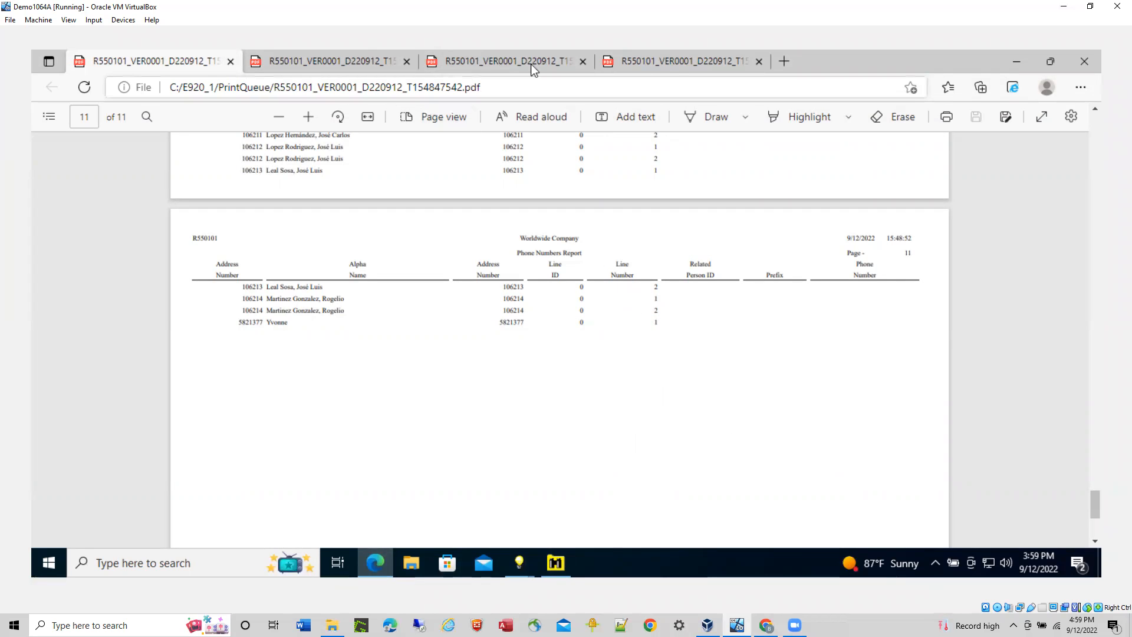
pyautogui.click(665, 59)
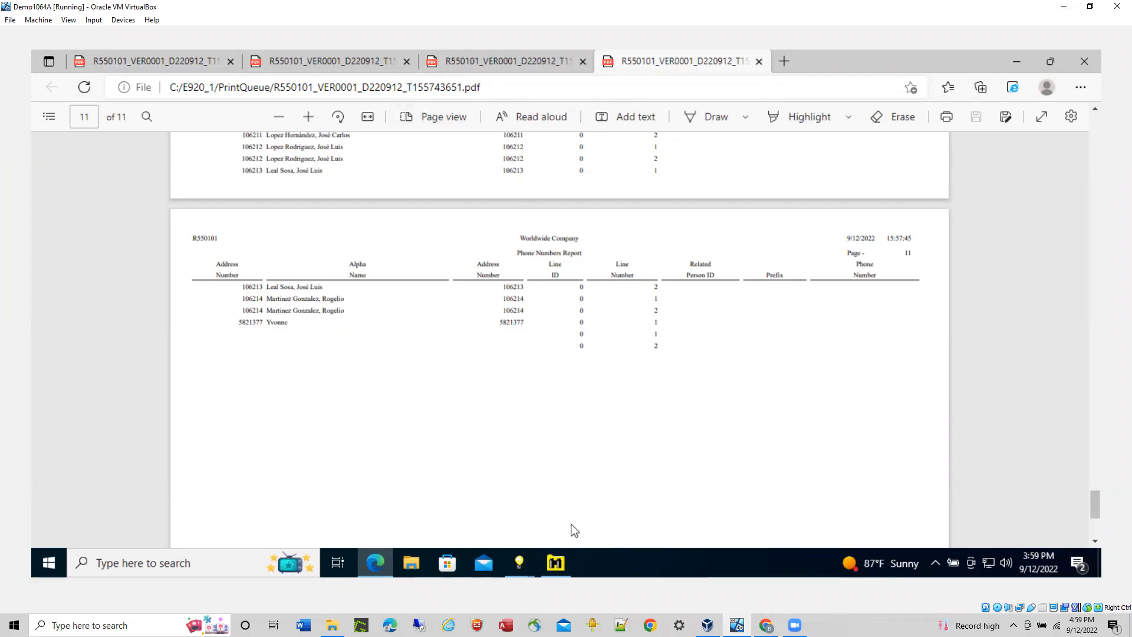
pyautogui.click(556, 563)
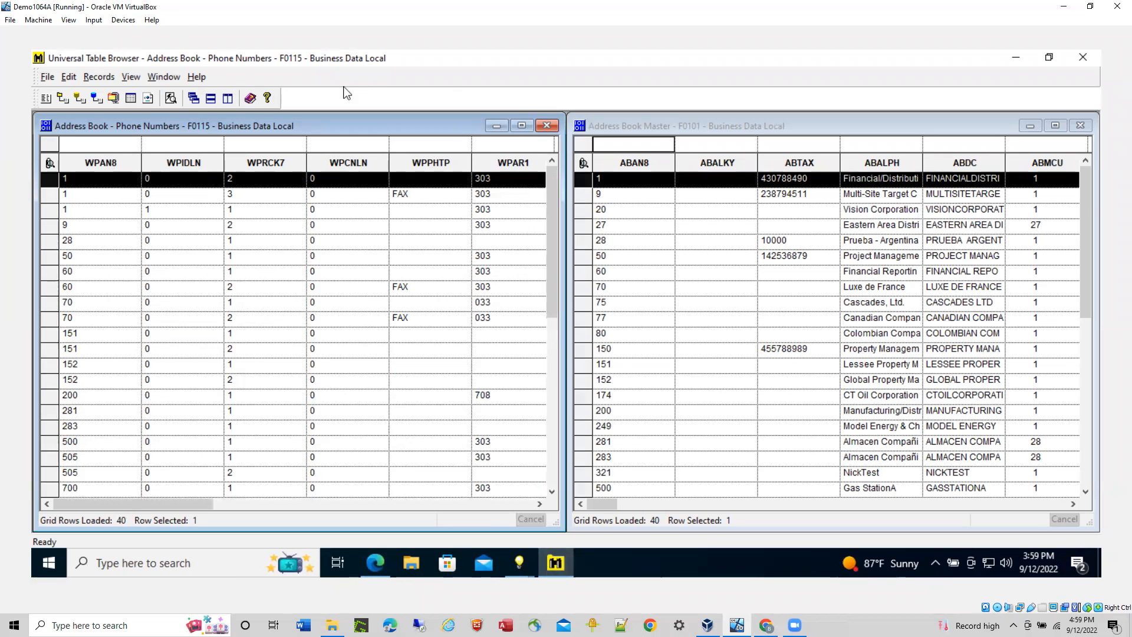
pyautogui.click(172, 145)
pyautogui.write('0')
pyautogui.click(242, 146)
pyautogui.write('1')
pyautogui.click(170, 98)
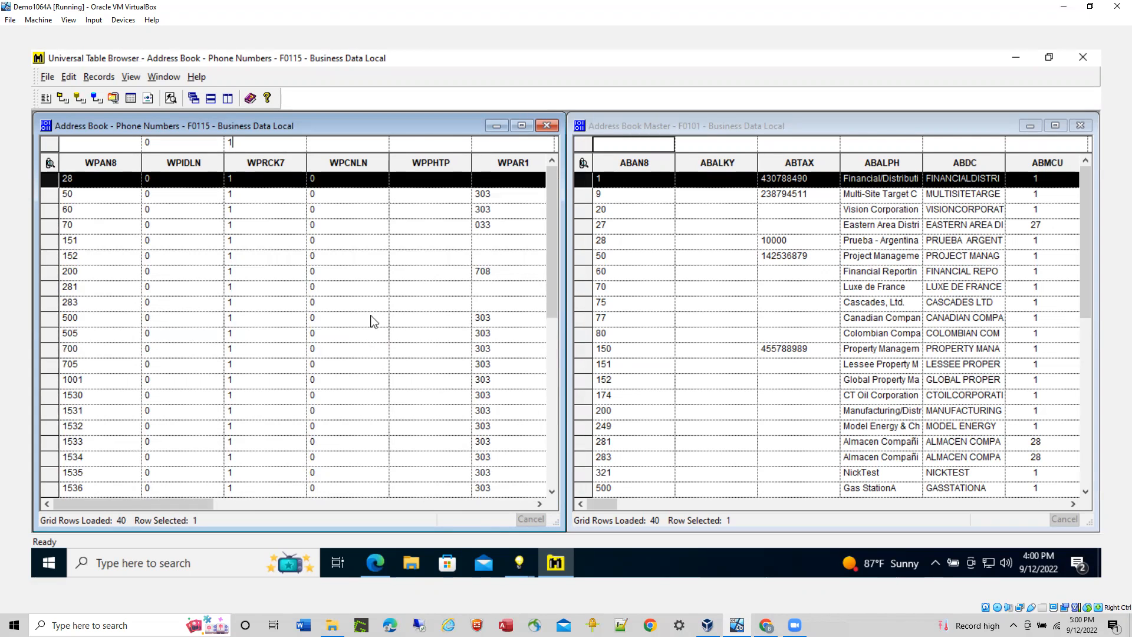
# - Add the condition WPAR1 <0 to the F0115 query and look through its records and the F0101 rows
pyautogui.click(504, 149)
pyautogui.write('<0')
pyautogui.press('Return')
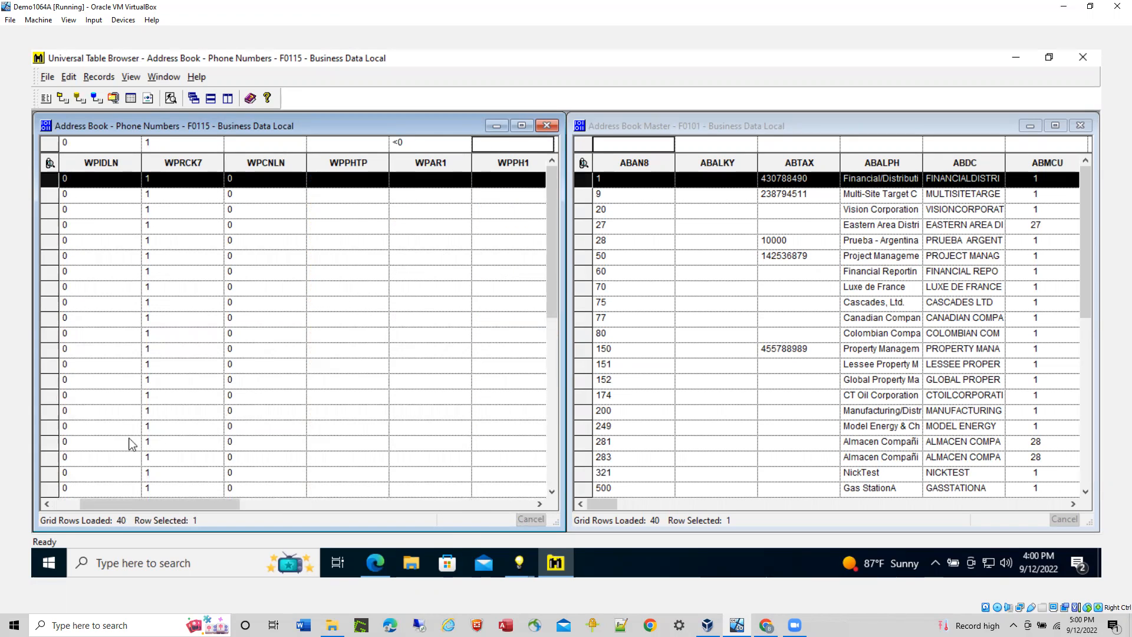
pyautogui.click(62, 504)
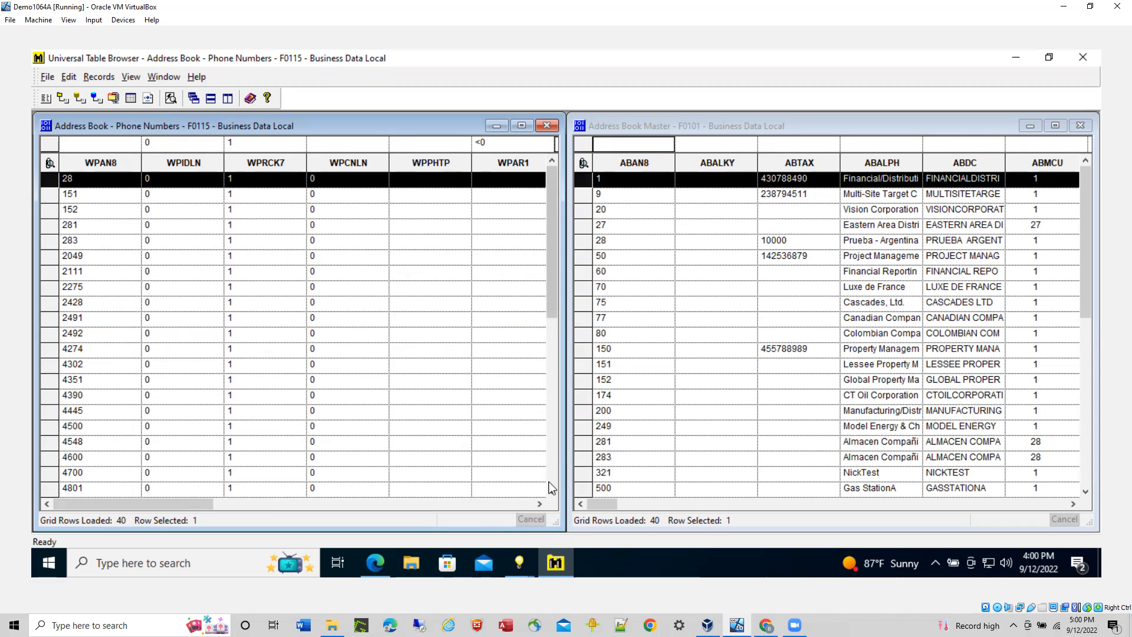
pyautogui.scroll(-20, 553, 486)
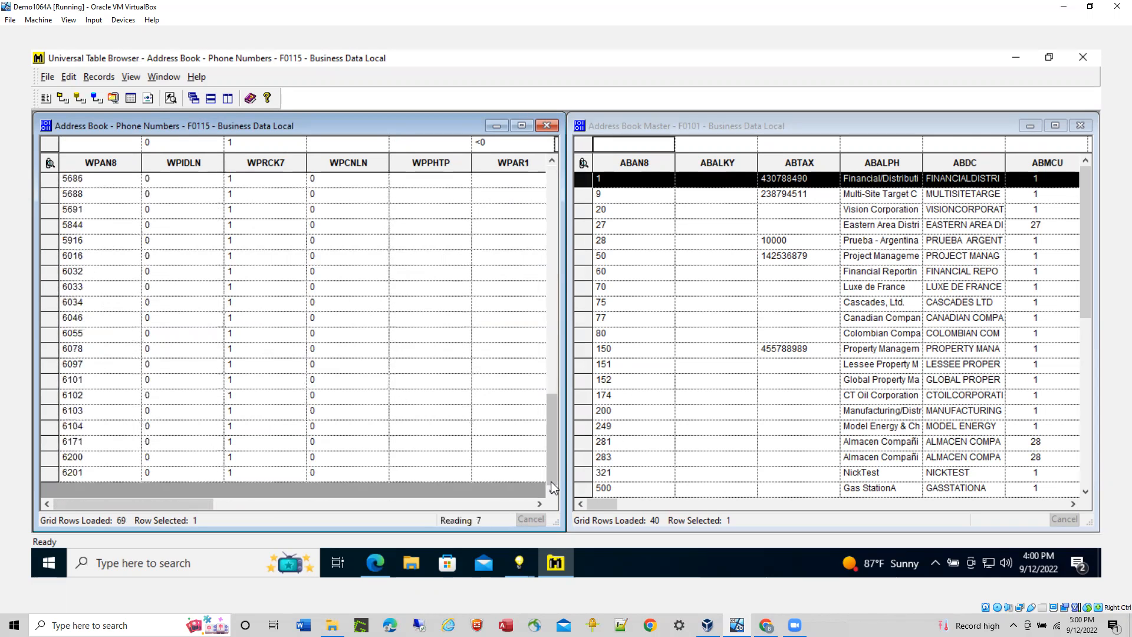
pyautogui.scroll(-15, 553, 487)
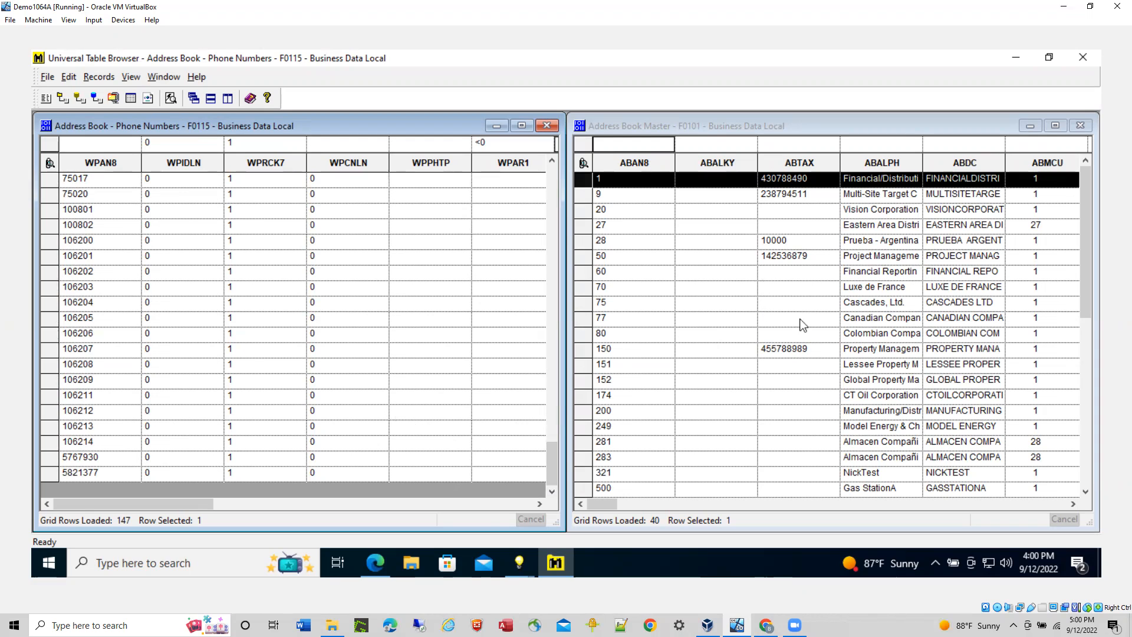
pyautogui.moveTo(1092, 240); pyautogui.dragTo(1112, 445)
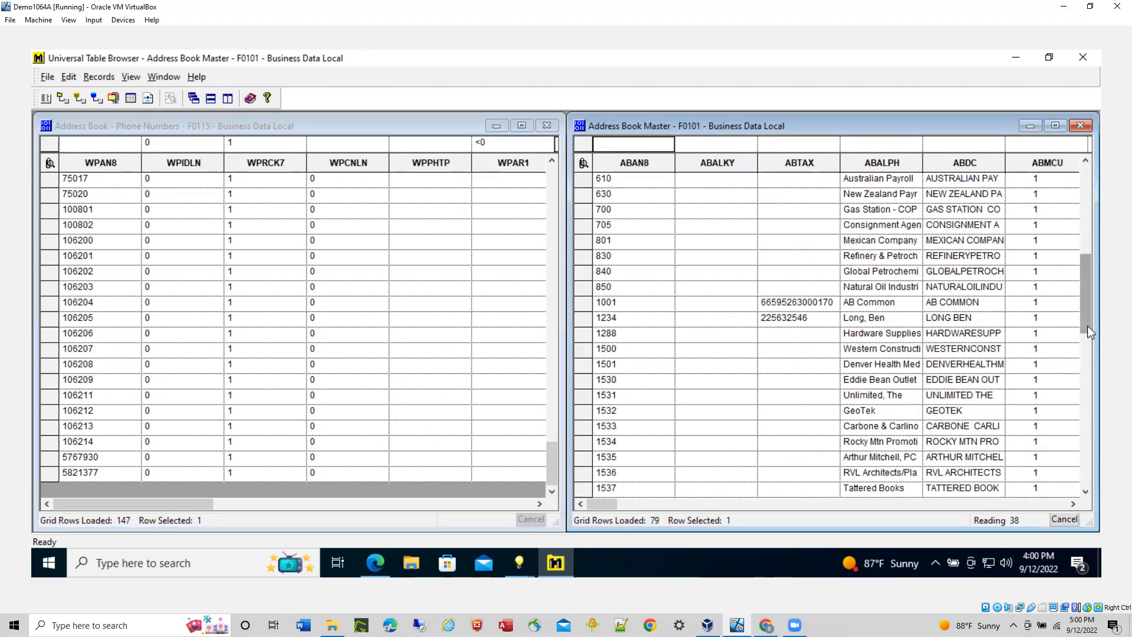
pyautogui.moveTo(1085, 268); pyautogui.dragTo(1086, 466)
# - Switch to Edge and compare the closing pages of the Right Outer report with those of the first, simple-join report
pyautogui.click(375, 563)
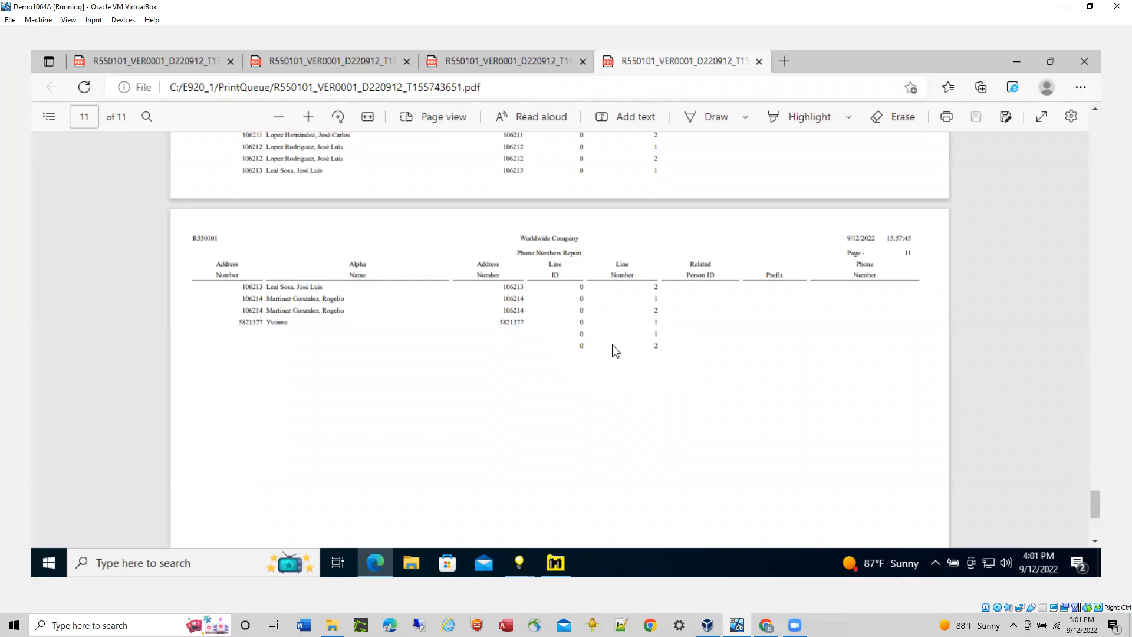
pyautogui.scroll(10, 576, 366)
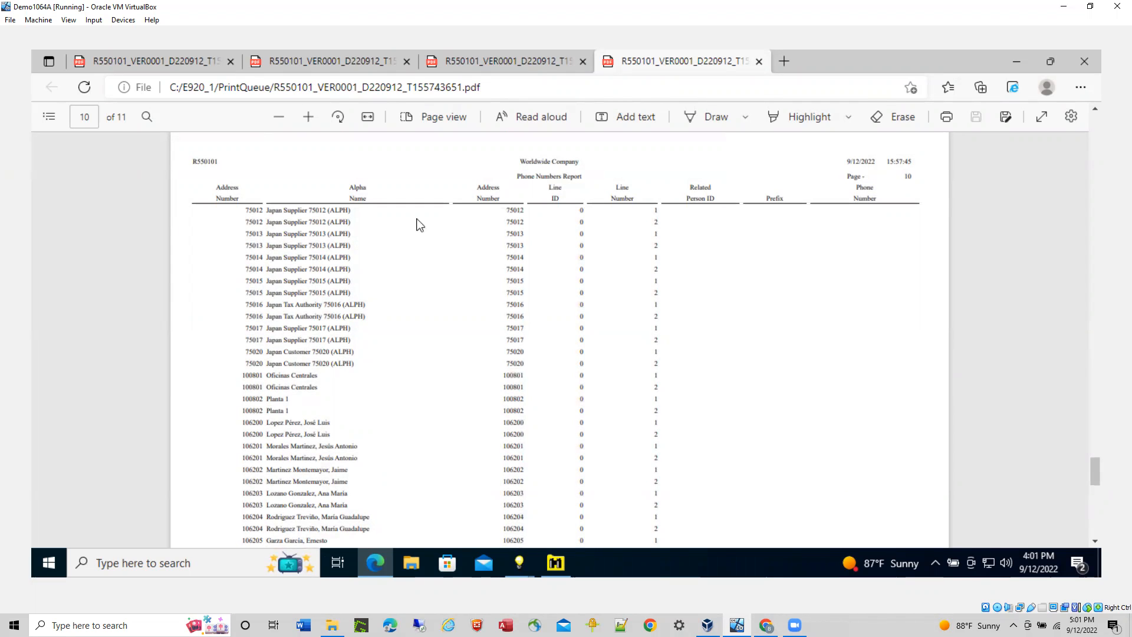
pyautogui.click(182, 62)
pyautogui.scroll(10, 327, 167)
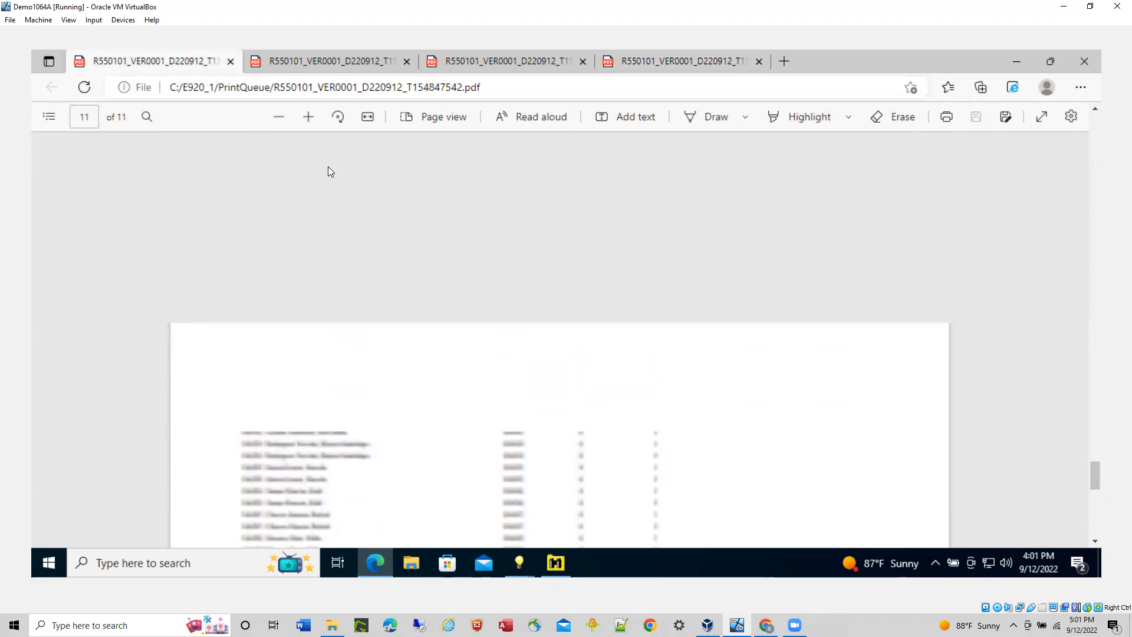
pyautogui.scroll(10, 331, 171)
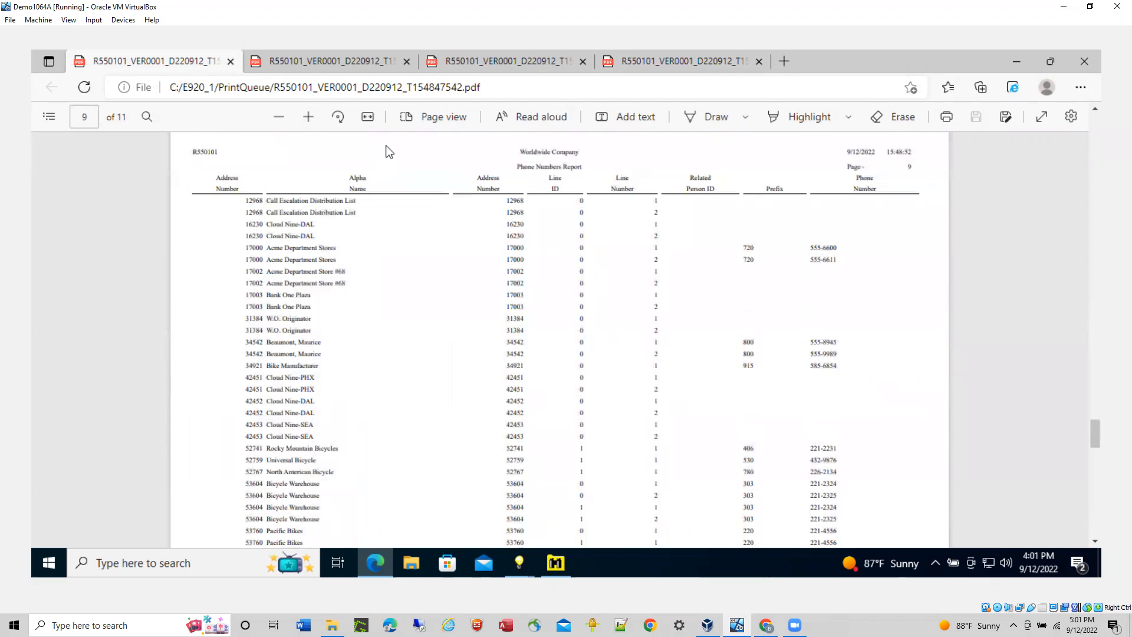
pyautogui.click(615, 61)
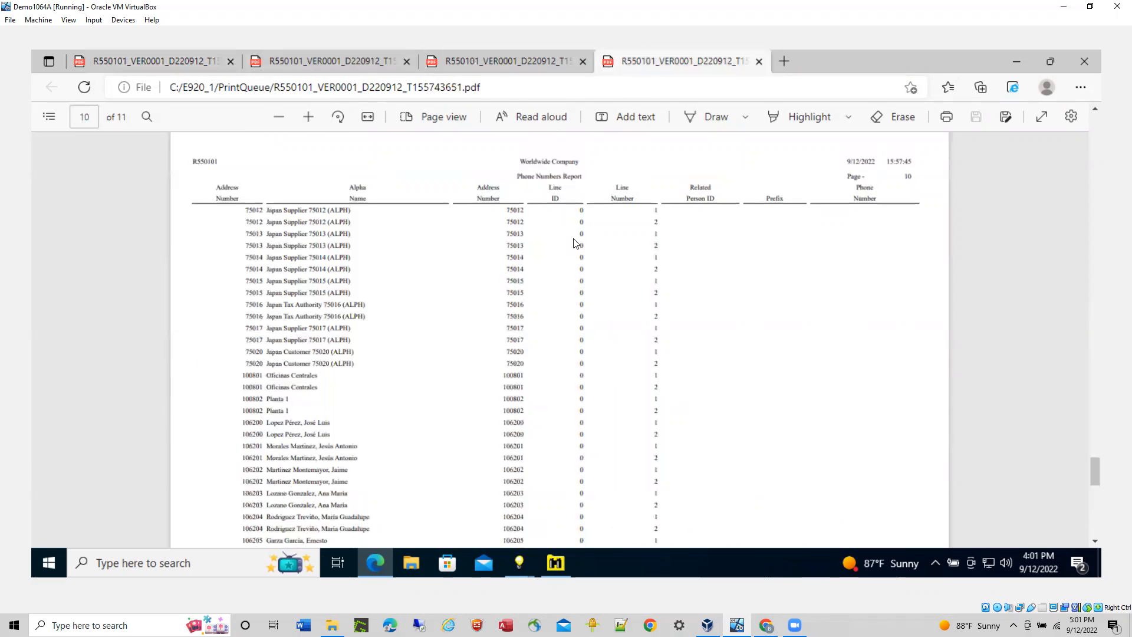
pyautogui.scroll(15, 575, 242)
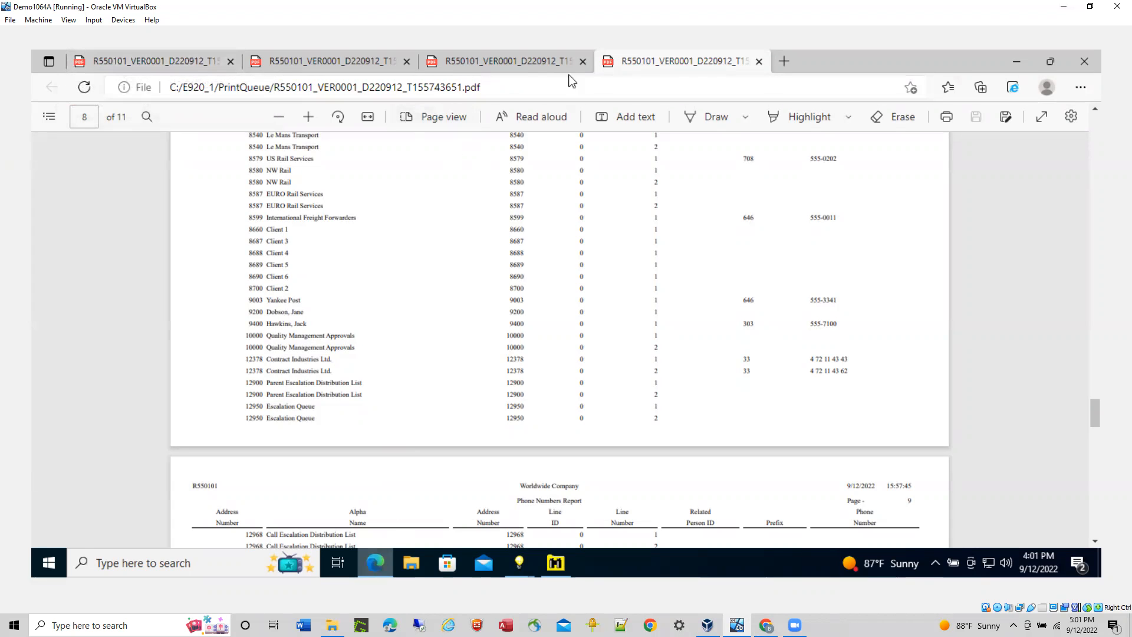
# - Open a new browser tab, search for google, and open the Google home page from the results
pyautogui.click(782, 62)
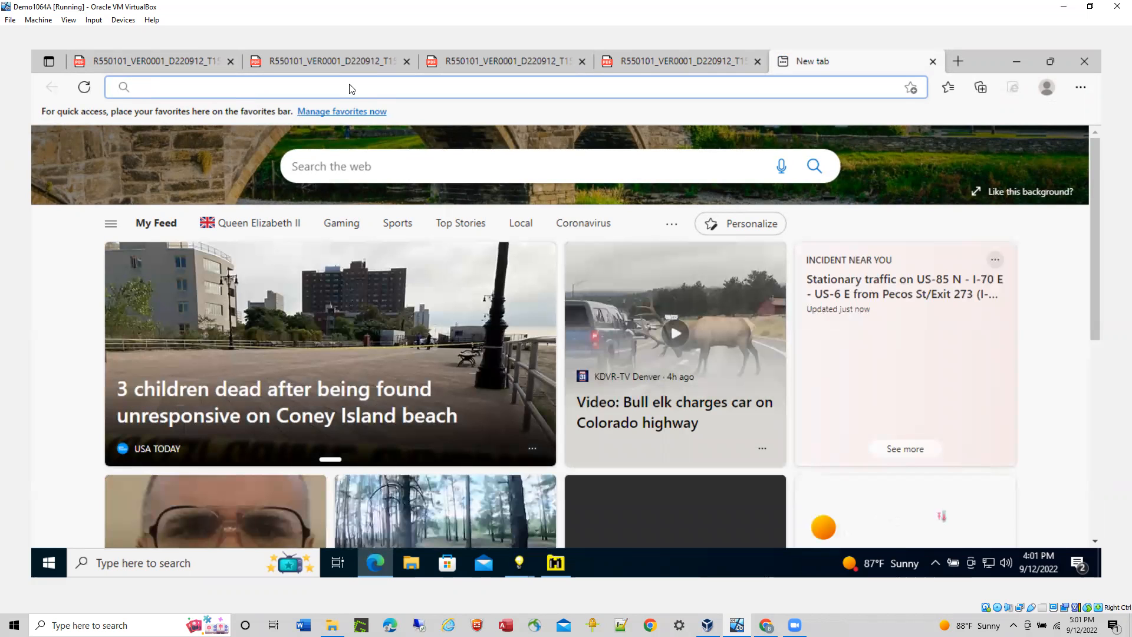
pyautogui.click(350, 89)
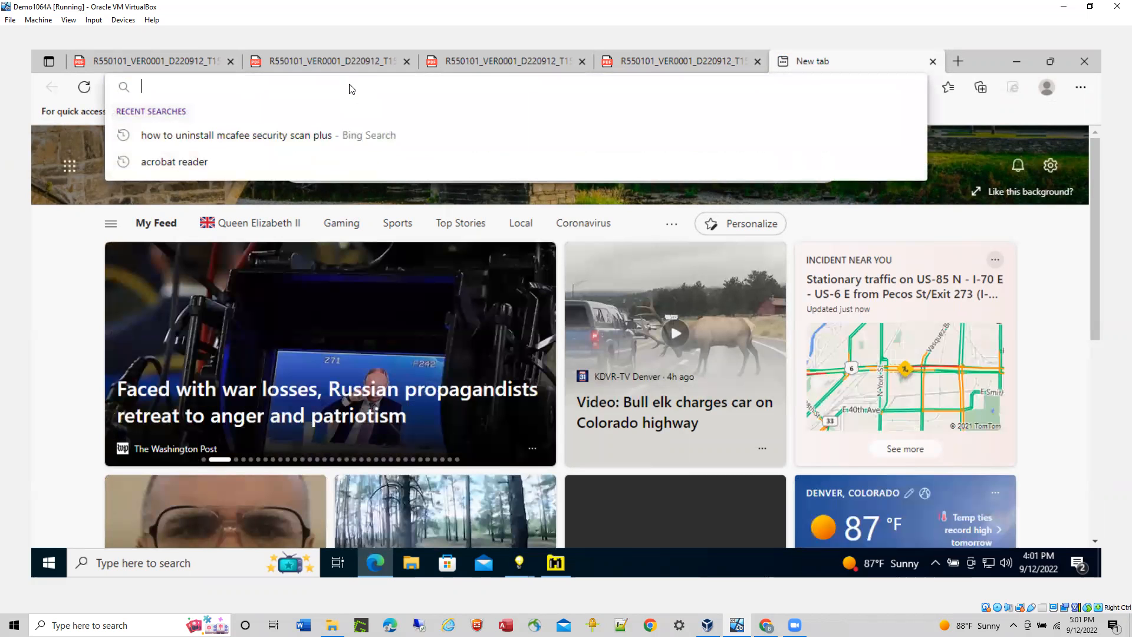
pyautogui.write('google')
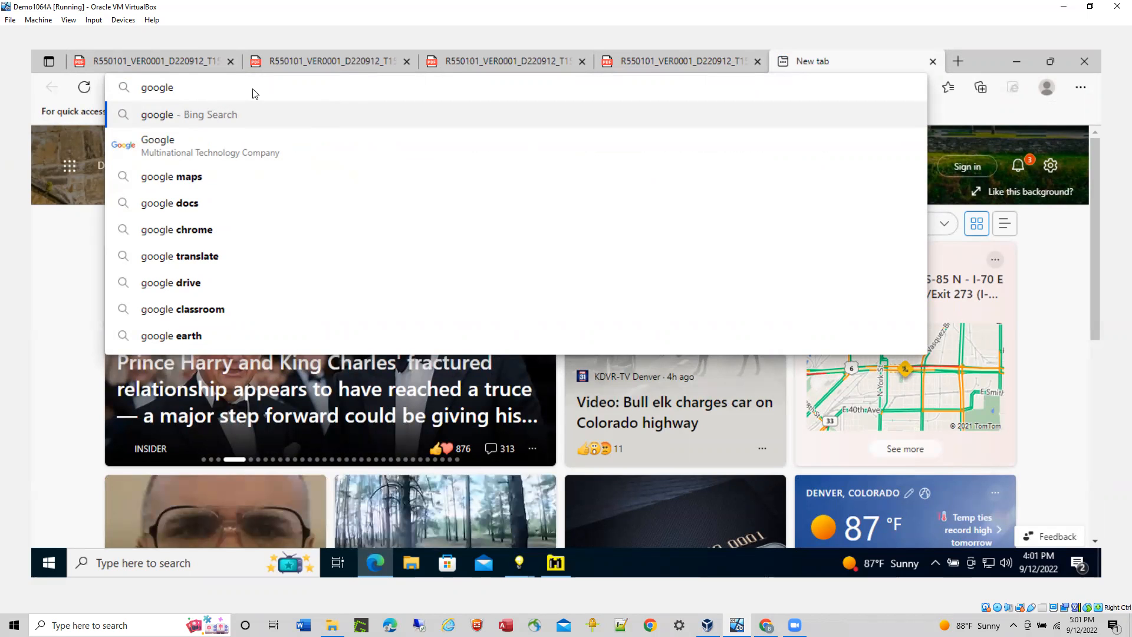
pyautogui.press('Return')
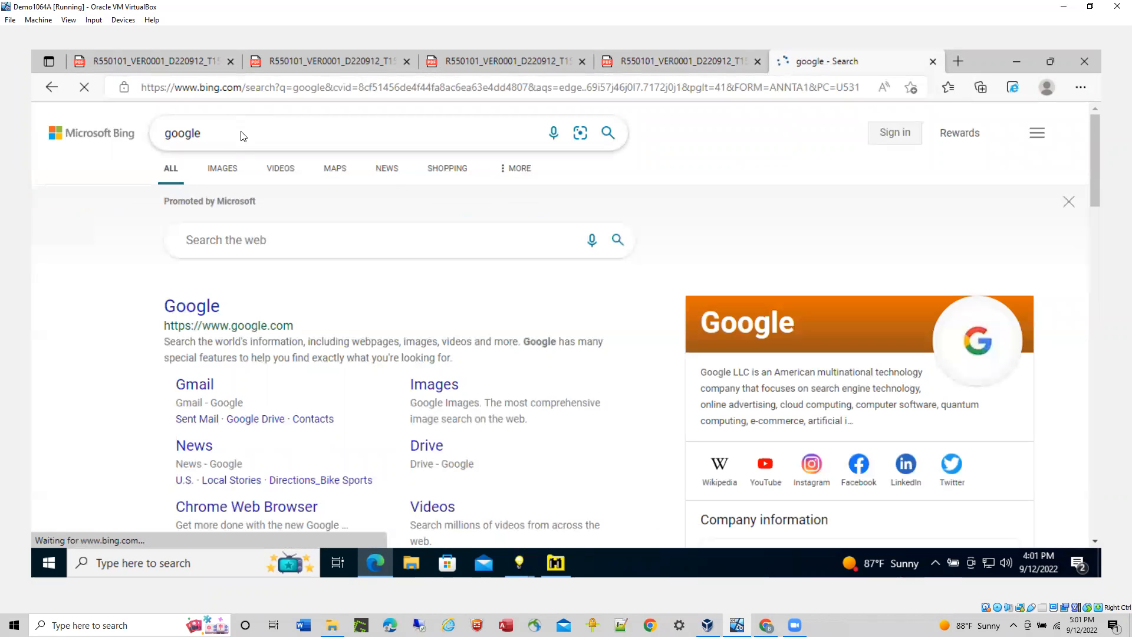
pyautogui.click(197, 308)
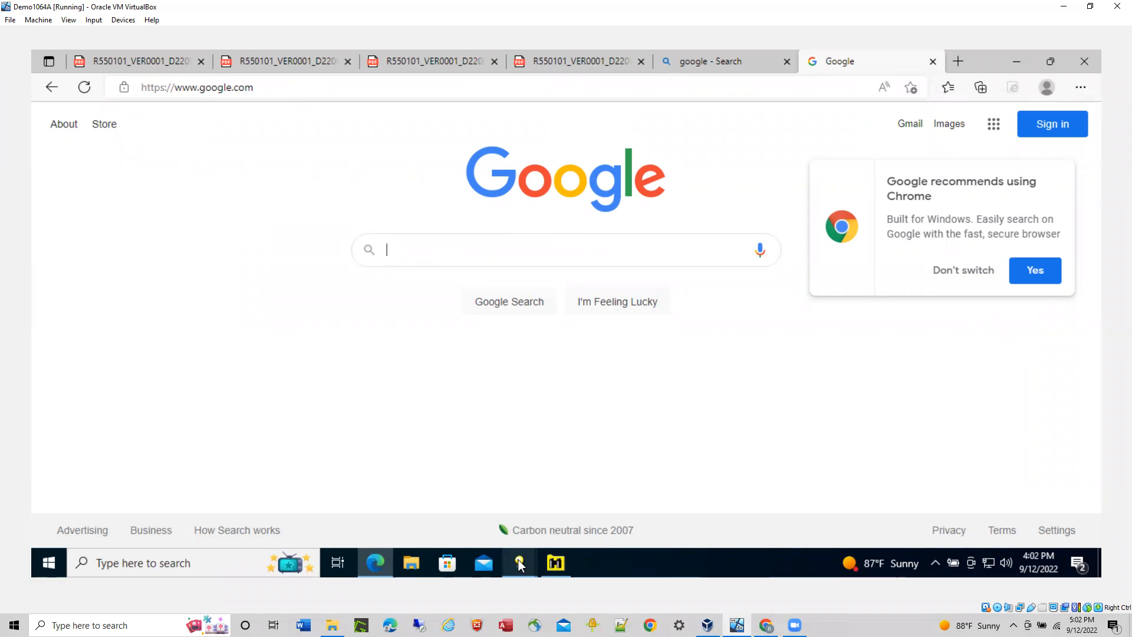
# - Switch to Object Management Workbench, start the Business View Design Aid, and check the join types offered for the F0101/F0115 AddressNumber join
pyautogui.moveTo(520, 565)
pyautogui.click(530, 525)
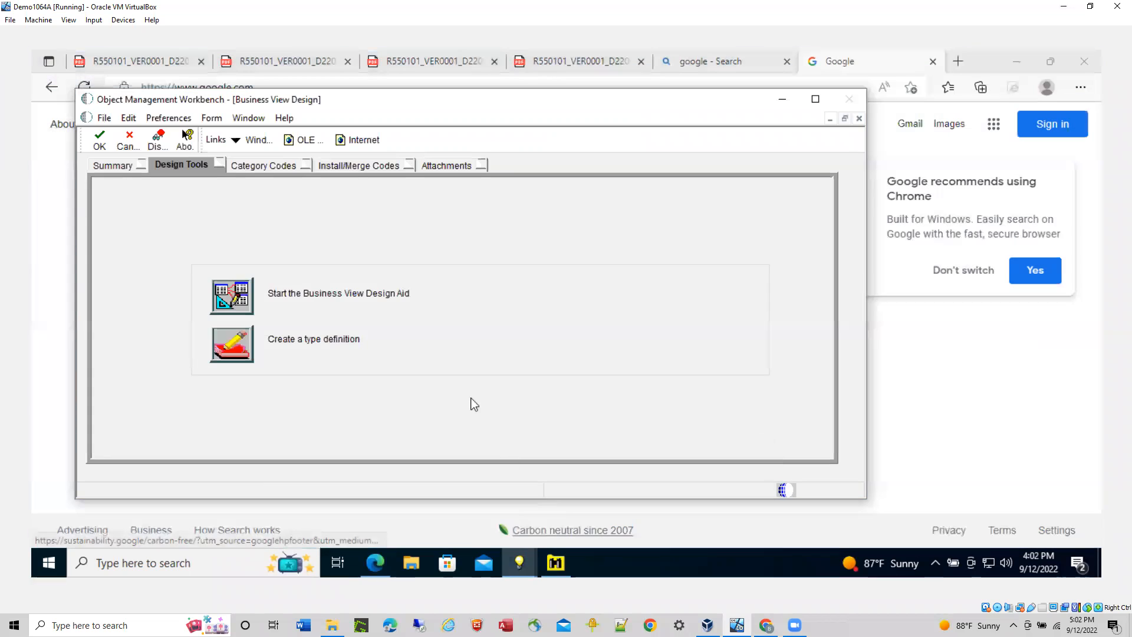
pyautogui.click(243, 286)
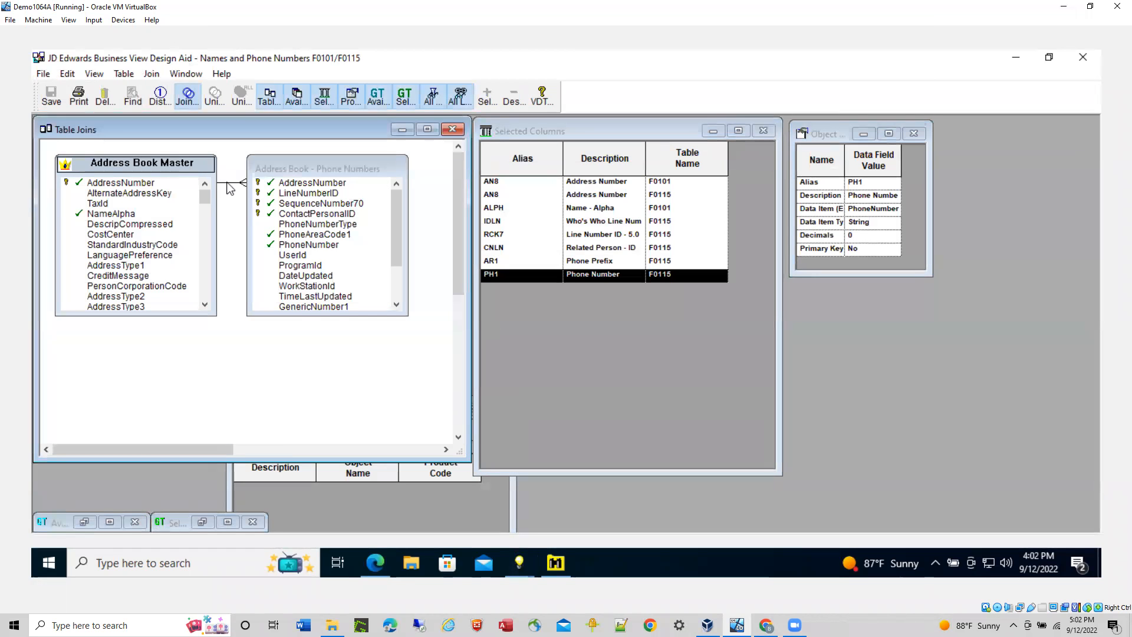
pyautogui.rightClick(229, 189)
pyautogui.moveTo(280, 234)
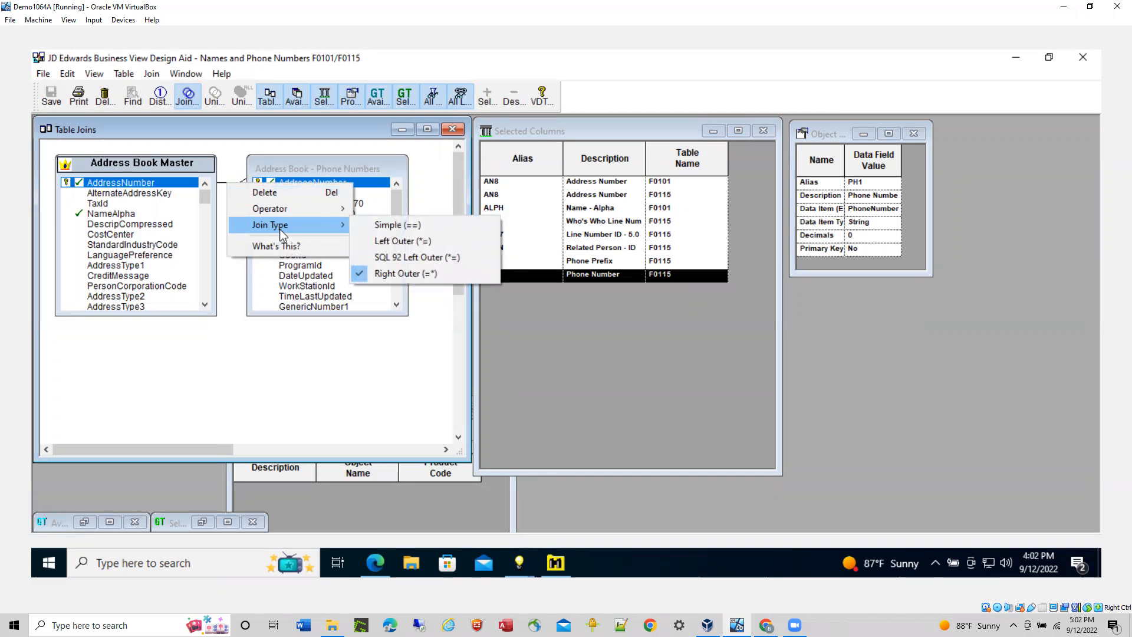
# - Return to Edge, search Google for "sql 92 left outer join in jde", and open the JDELIST thread "Which left outer join to use?"
pyautogui.click(382, 564)
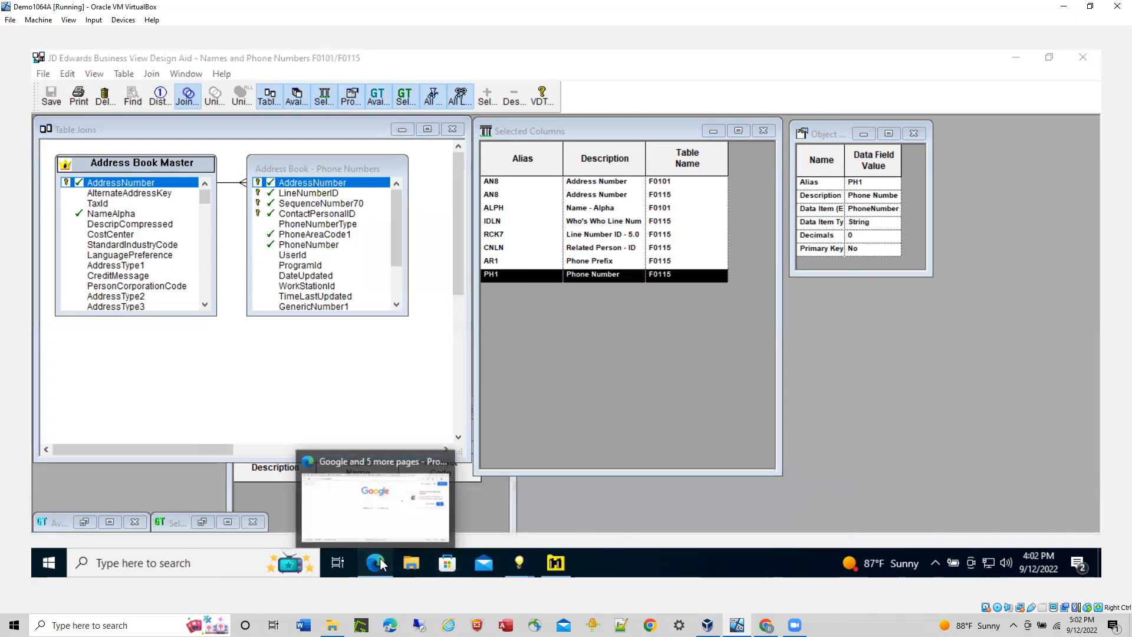
pyautogui.click(382, 563)
pyautogui.write('SQ')
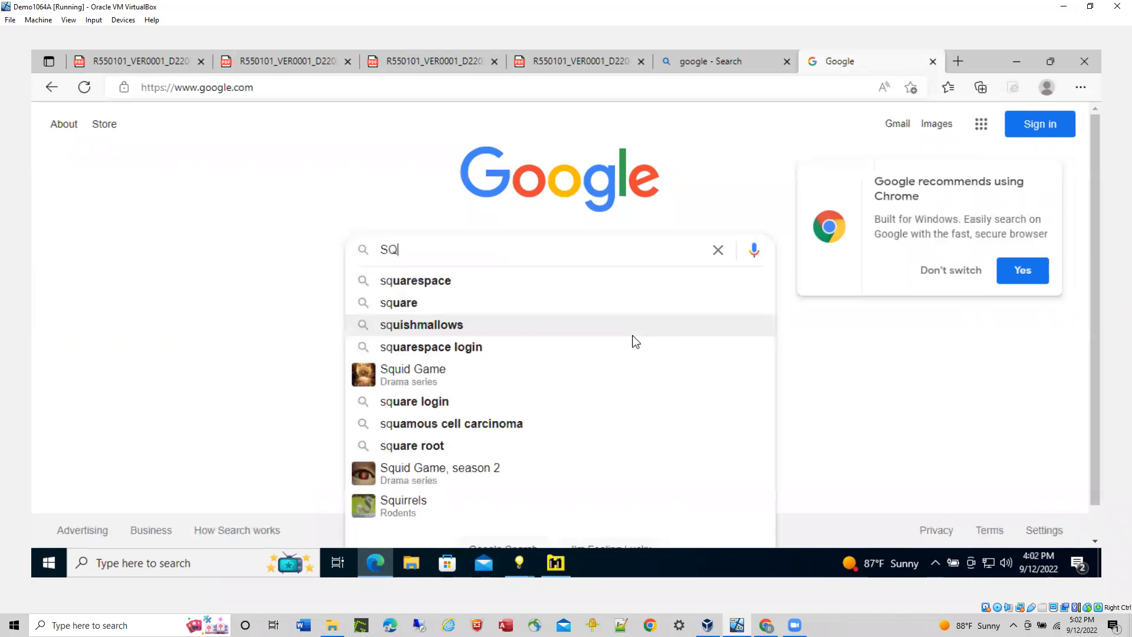
pyautogui.write('L 92')
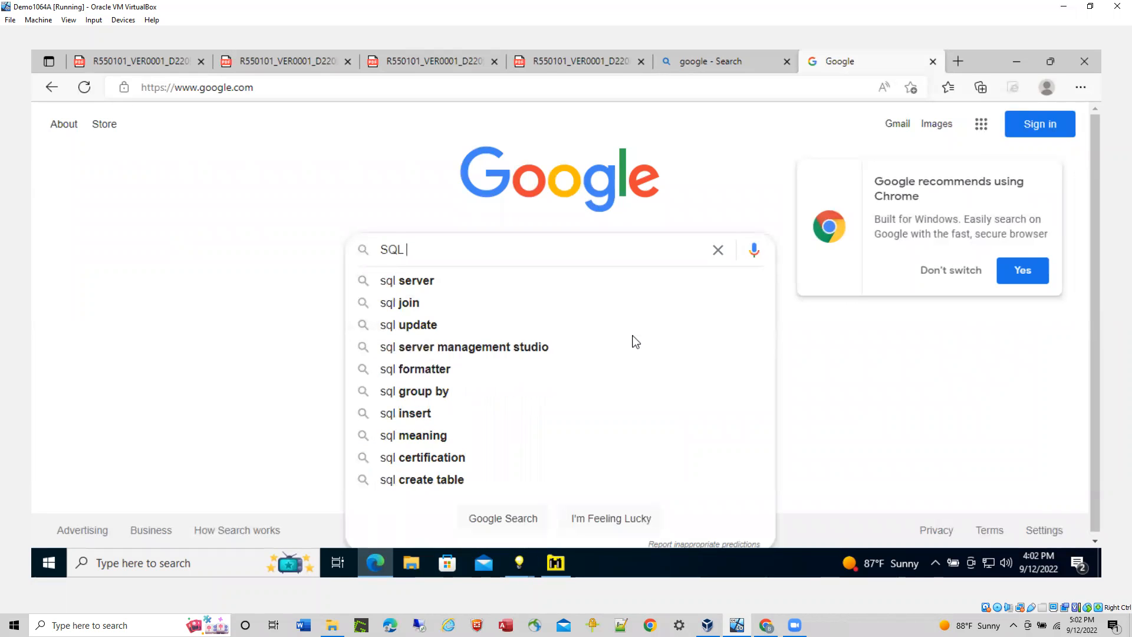
pyautogui.write(' Le')
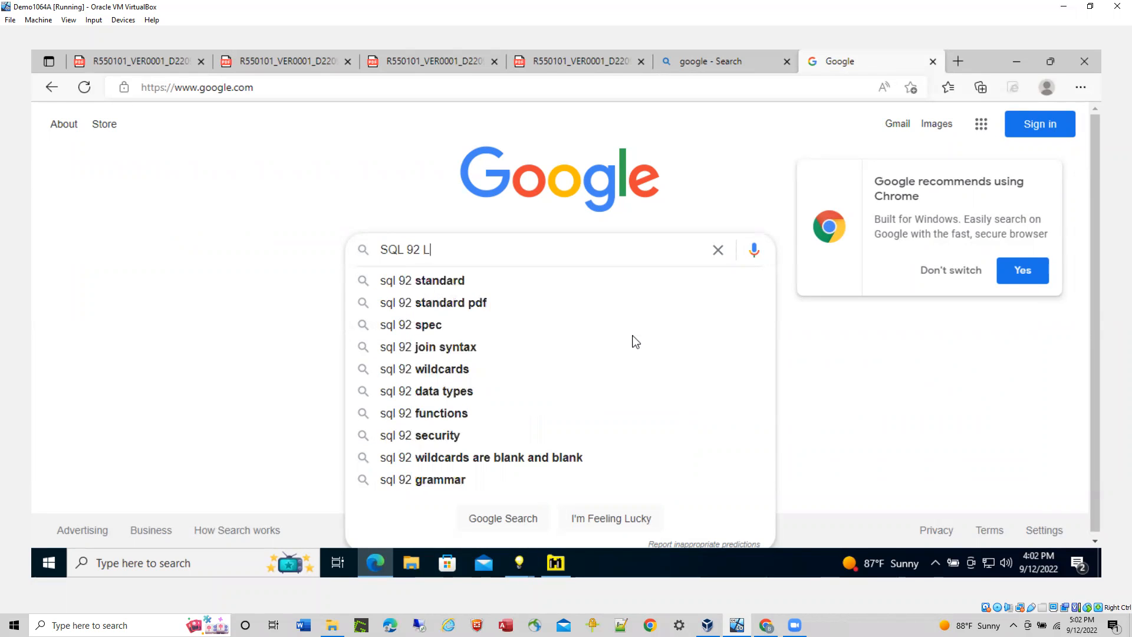
pyautogui.write('f')
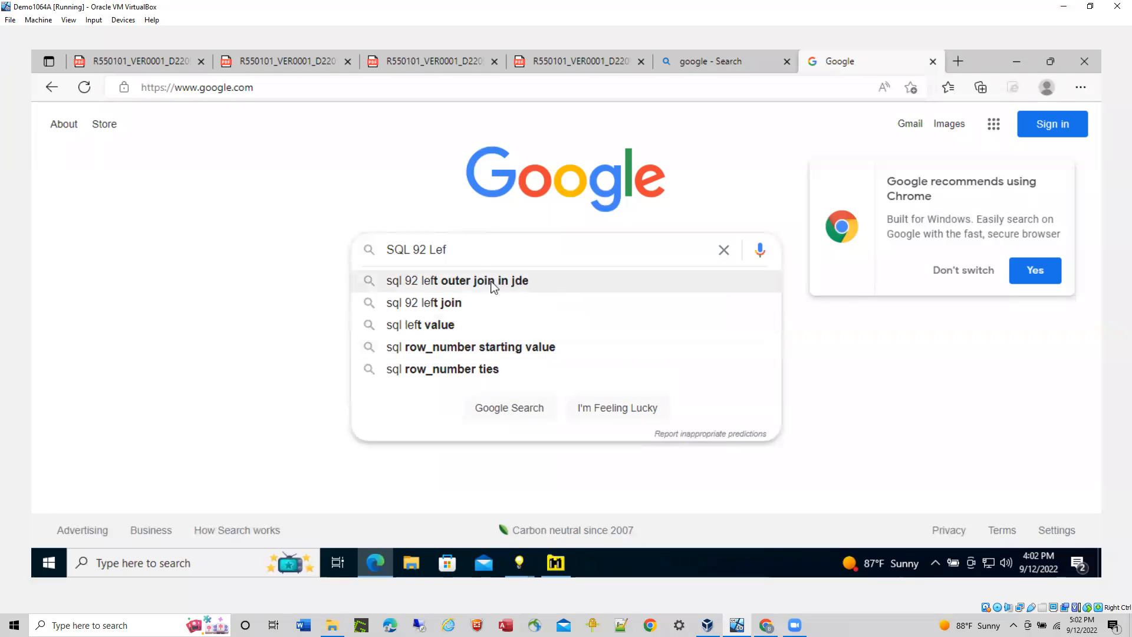
pyautogui.click(458, 282)
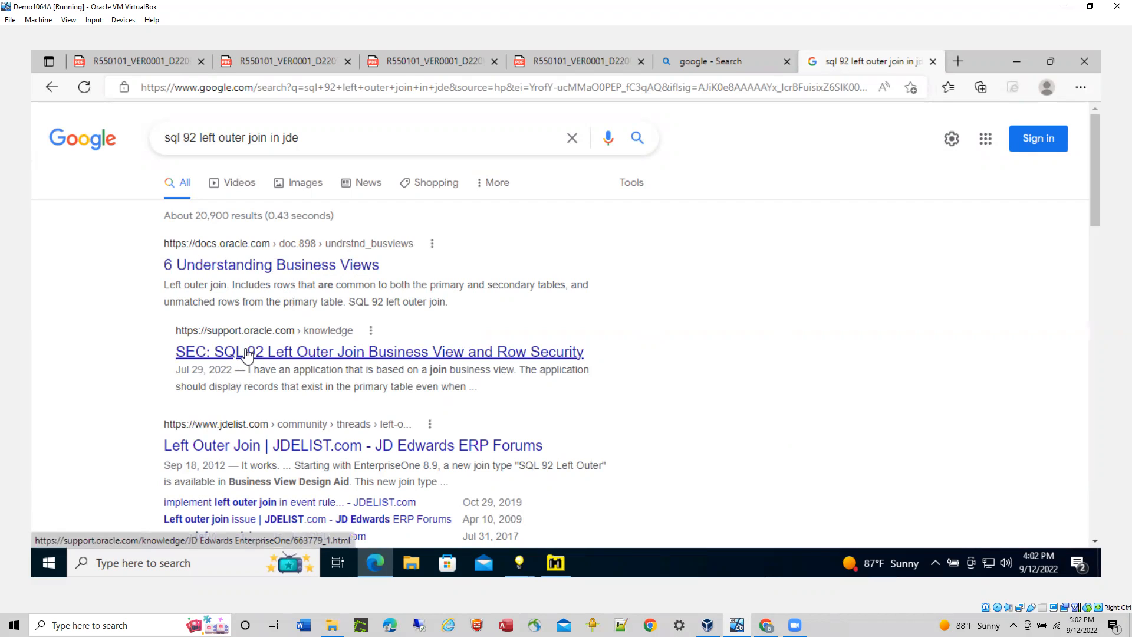
pyautogui.scroll(-3, 465, 401)
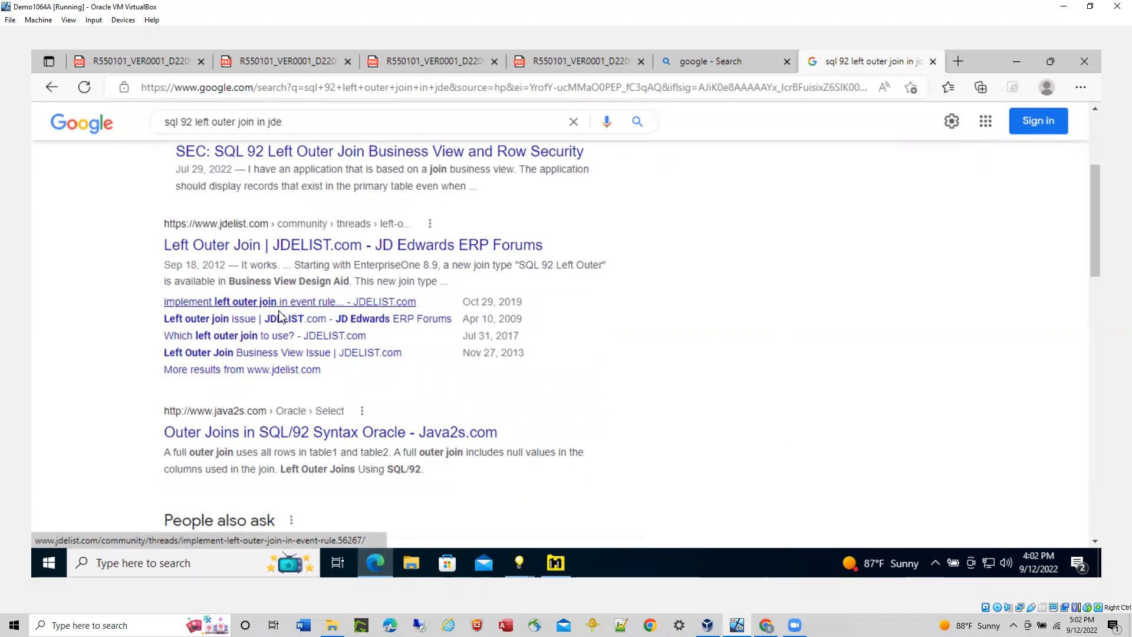
pyautogui.click(243, 337)
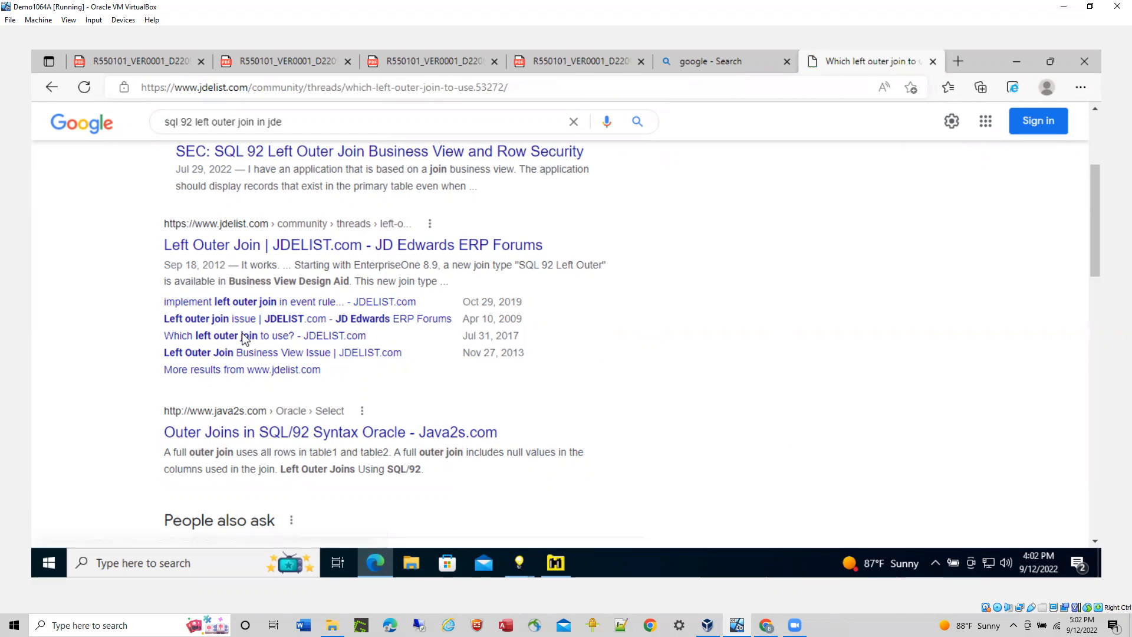
# - Read the original question and the replies in the forum thread about SQL 92 versus regular left outer joins
pyautogui.scroll(-2, 652, 336)
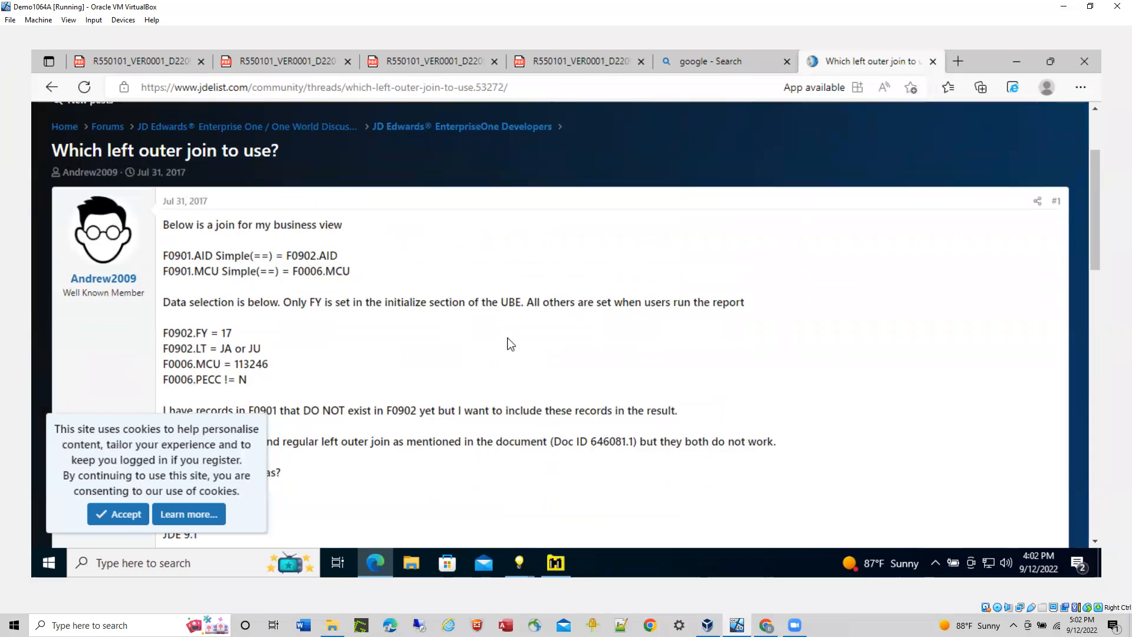
pyautogui.scroll(-1, 509, 343)
pyautogui.scroll(-1, 509, 342)
pyautogui.scroll(-2, 480, 303)
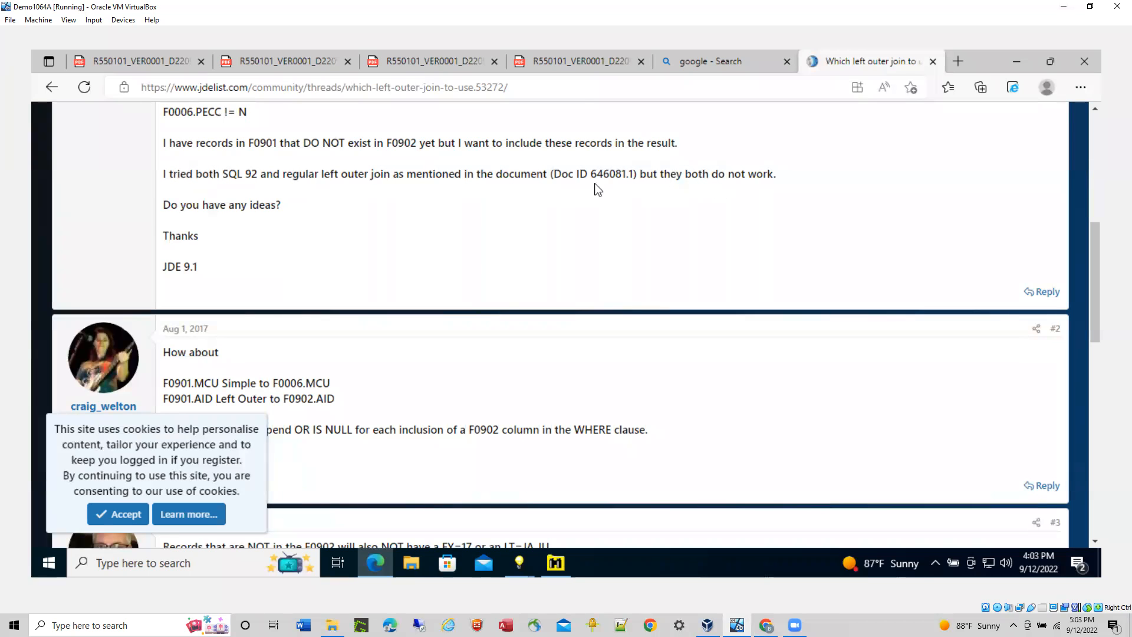
pyautogui.scroll(-2, 411, 223)
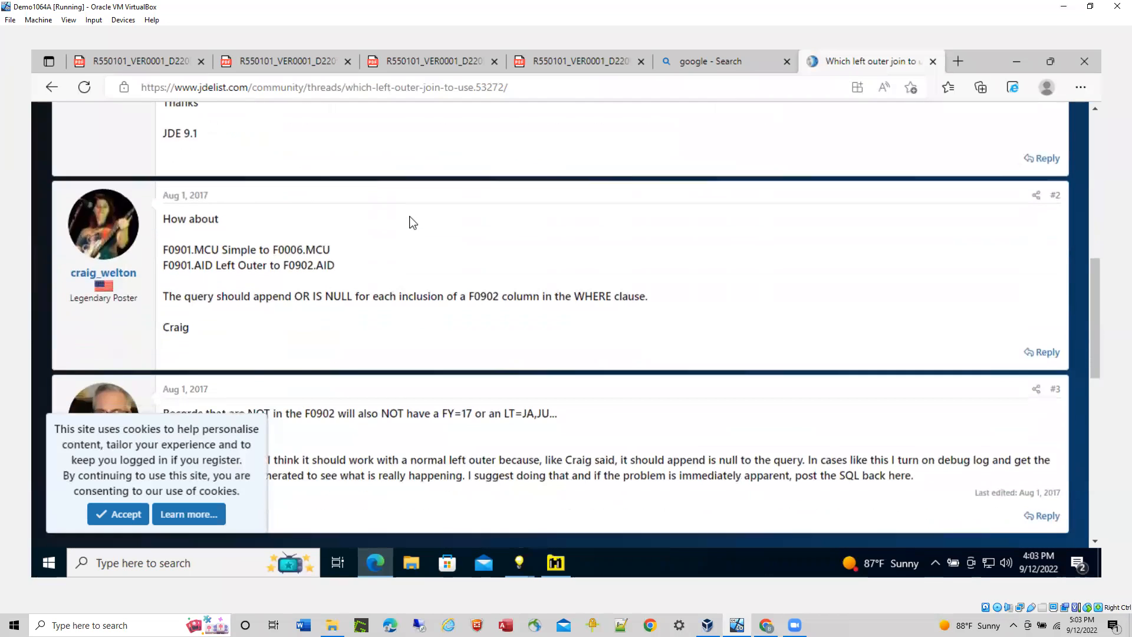
pyautogui.scroll(-2, 411, 223)
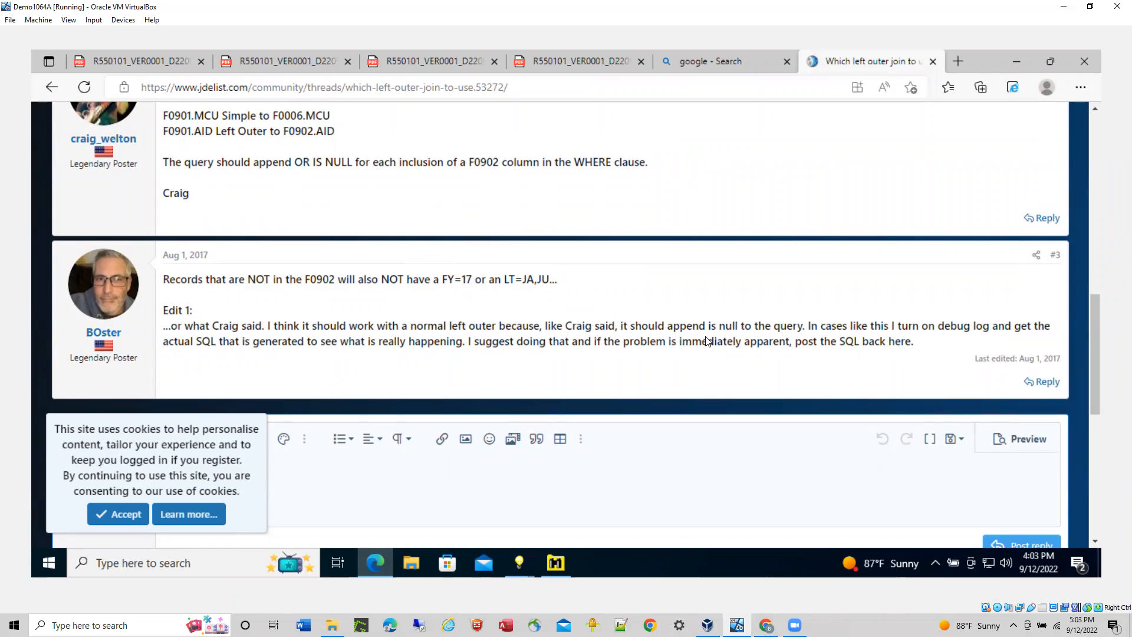
pyautogui.scroll(2, 707, 341)
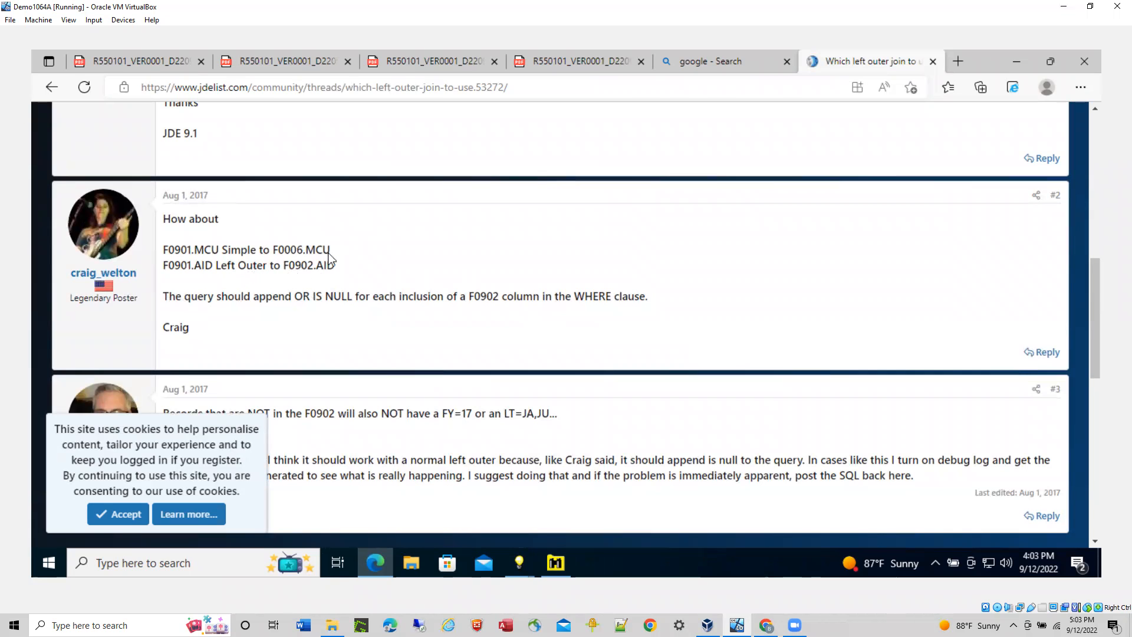
pyautogui.scroll(8, 330, 260)
pyautogui.scroll(1, 331, 259)
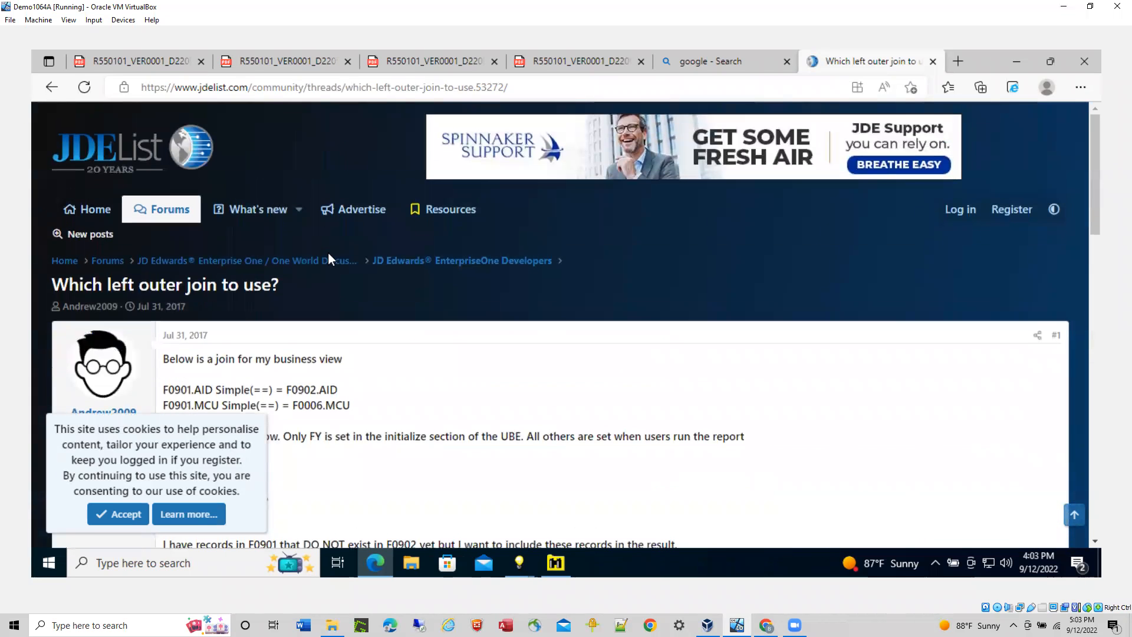
pyautogui.scroll(-3, 328, 252)
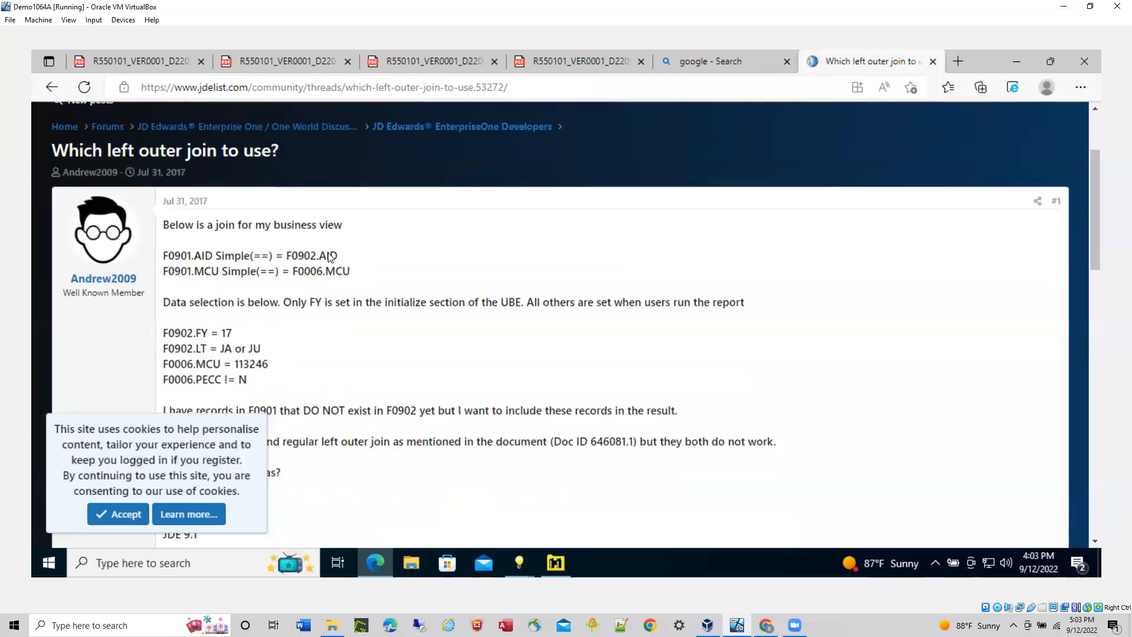
pyautogui.scroll(3, 327, 252)
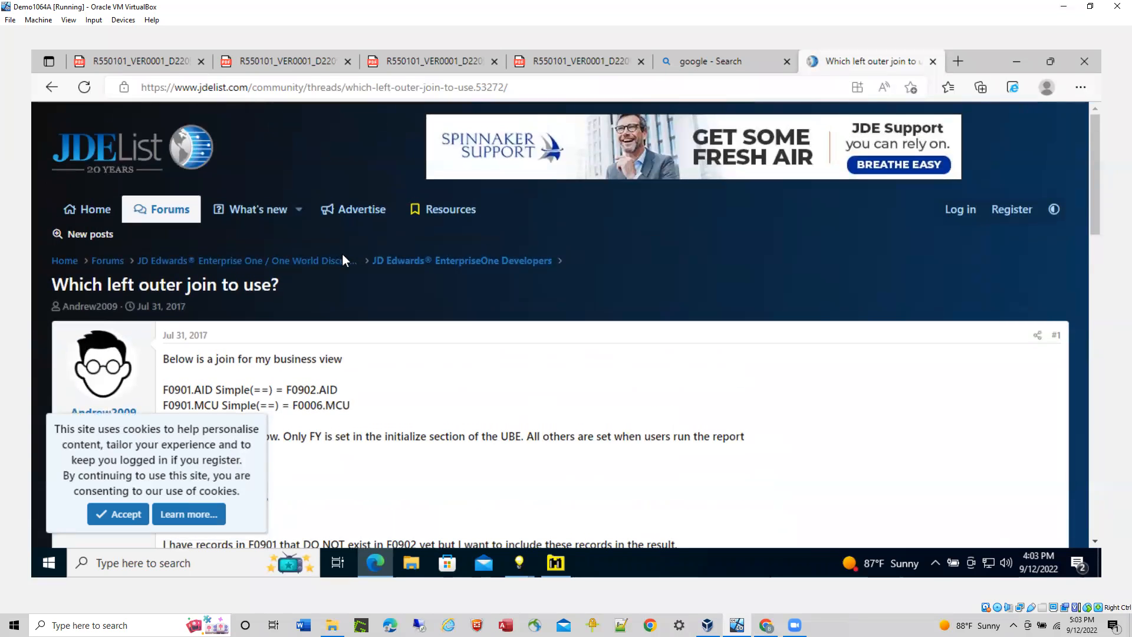
# - Leave the forum thread, return to the Google results, and open the Oracle documentation page "6 Understanding Business Views"
pyautogui.scroll(-3, 430, 288)
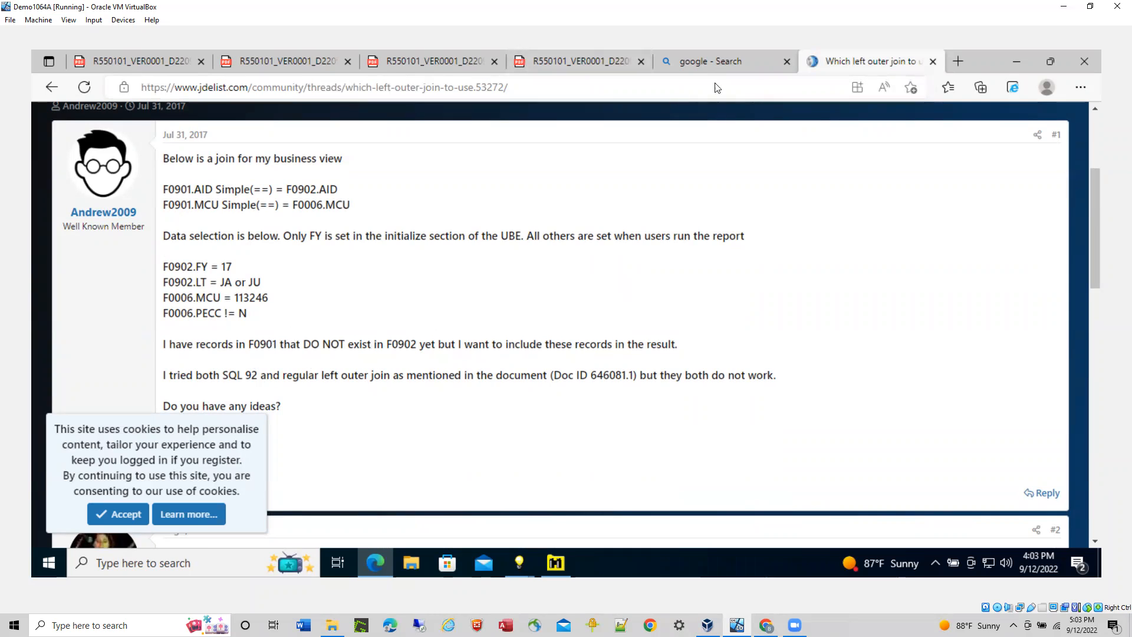
pyautogui.click(51, 86)
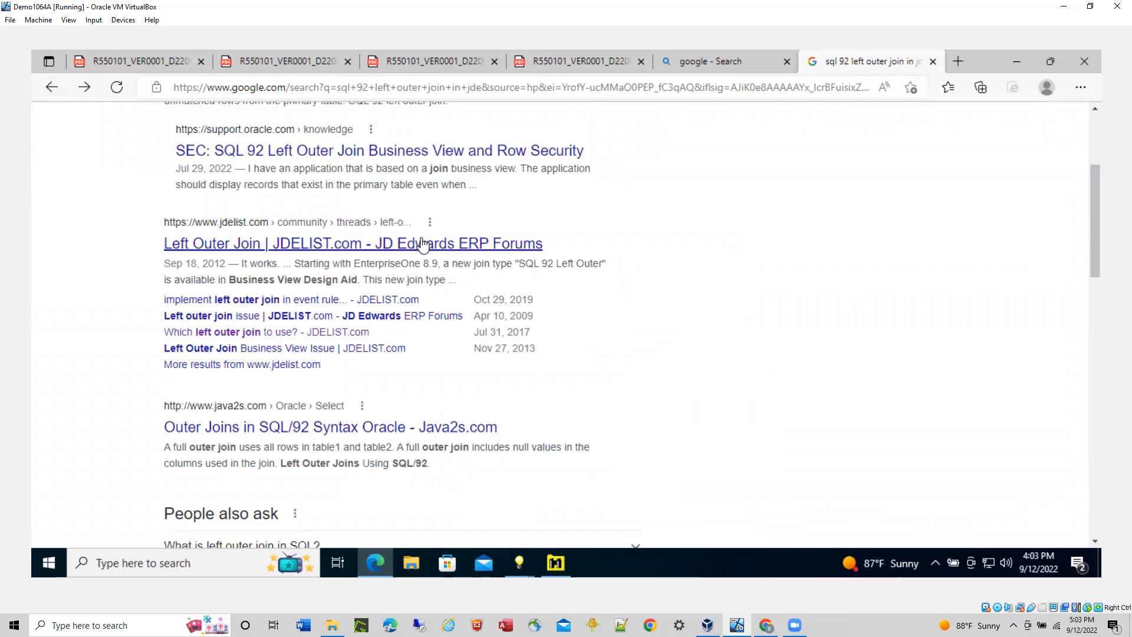
pyautogui.scroll(2, 422, 241)
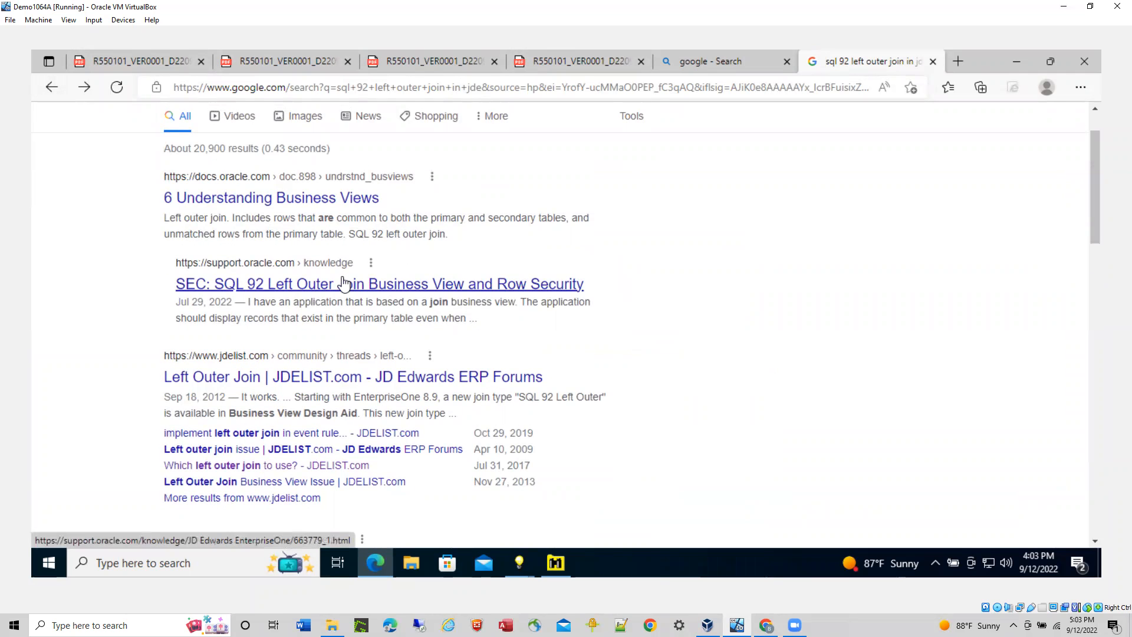
pyautogui.click(279, 197)
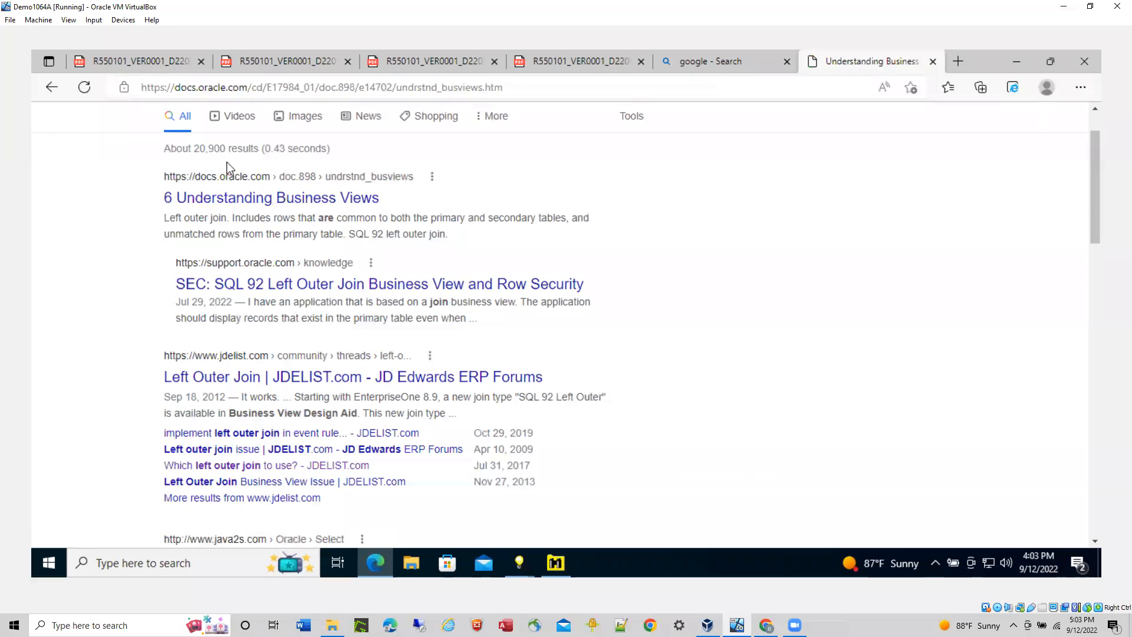
# - Read the join type descriptions, including SQL 92 left outer join, and study the join and table union diagrams in the Oracle documentation
pyautogui.scroll(-5, 530, 240)
pyautogui.scroll(-10, 540, 232)
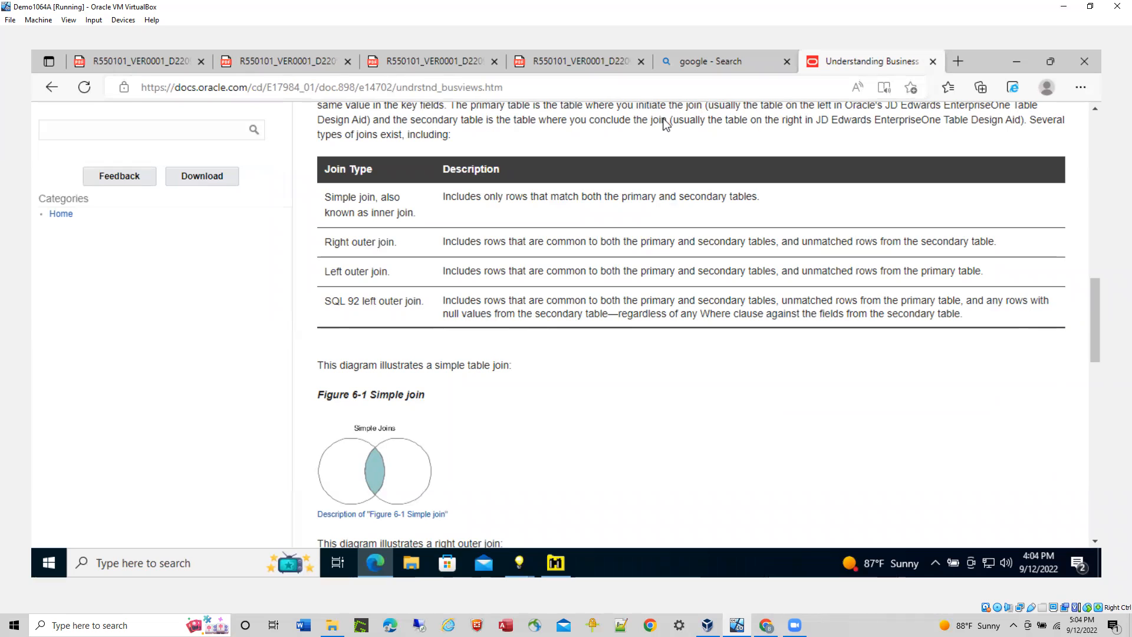
pyautogui.scroll(-5, 654, 180)
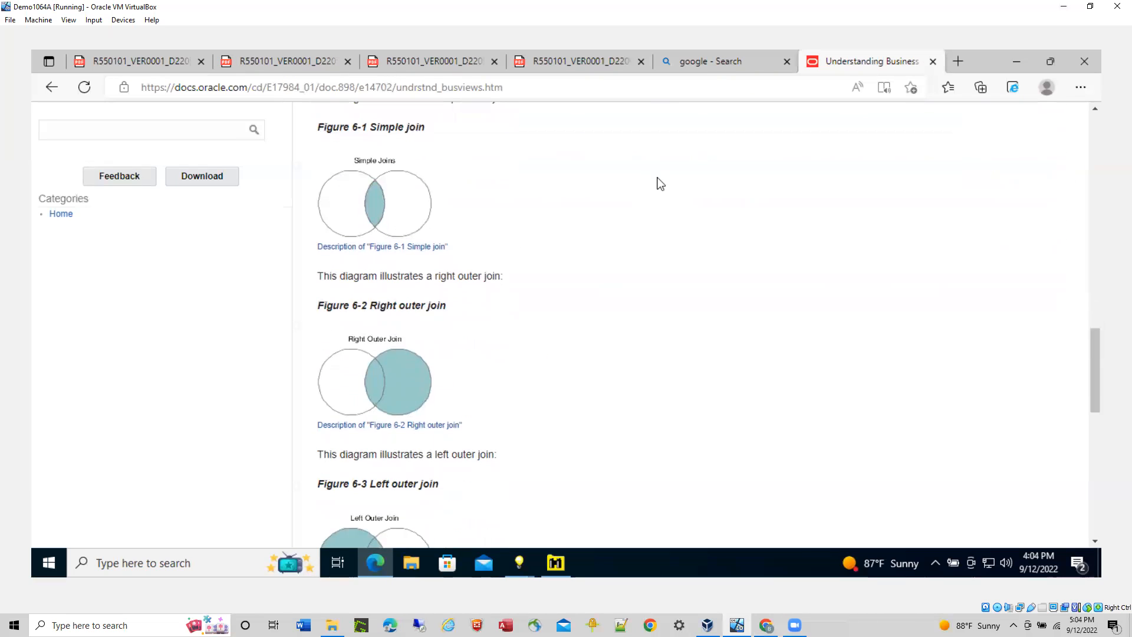
pyautogui.scroll(-5, 660, 184)
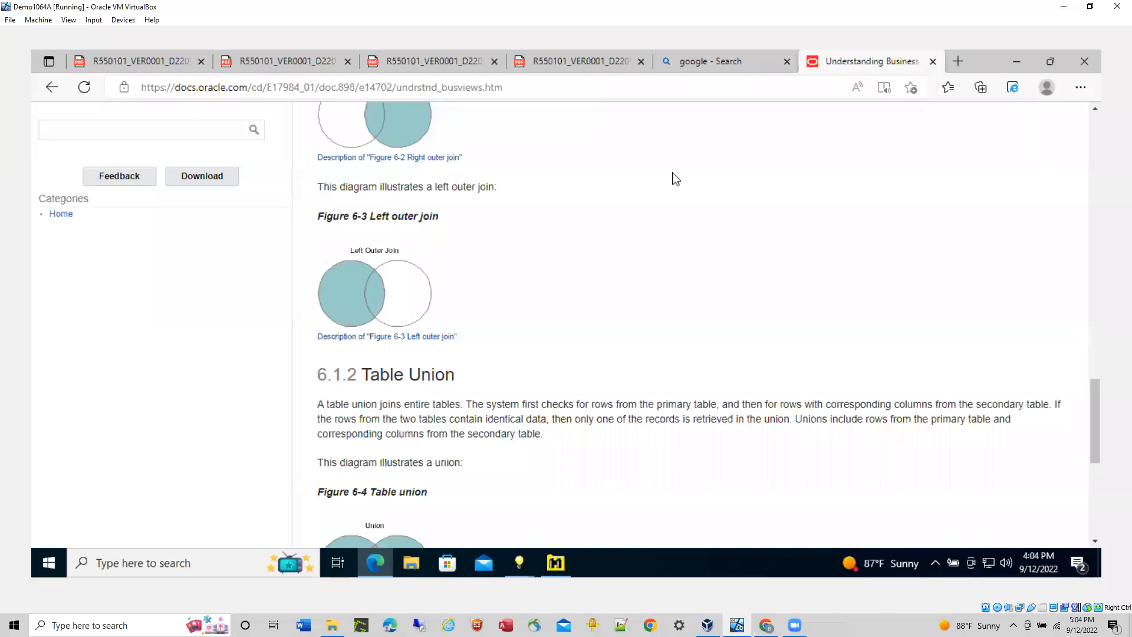
pyautogui.scroll(4, 674, 178)
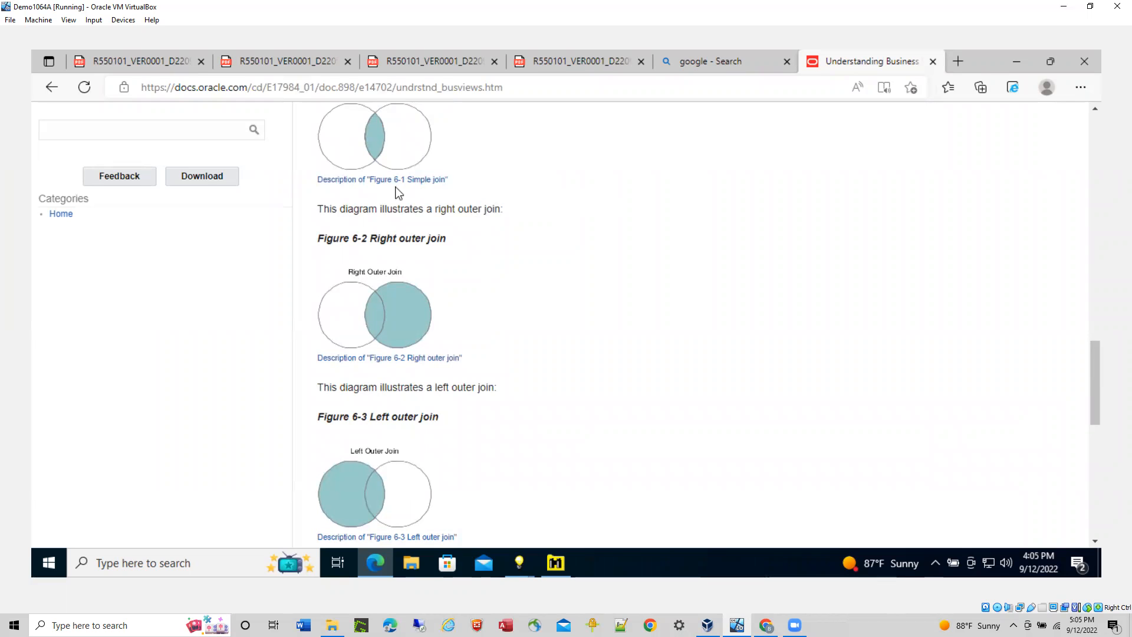
pyautogui.scroll(-1, 470, 231)
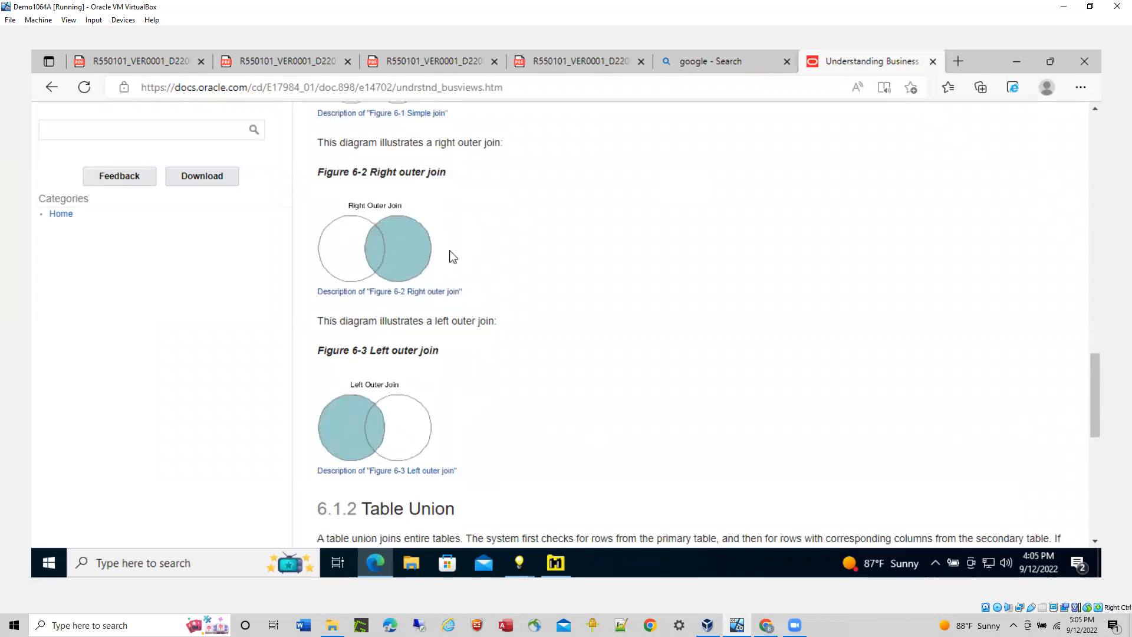
pyautogui.scroll(2, 492, 233)
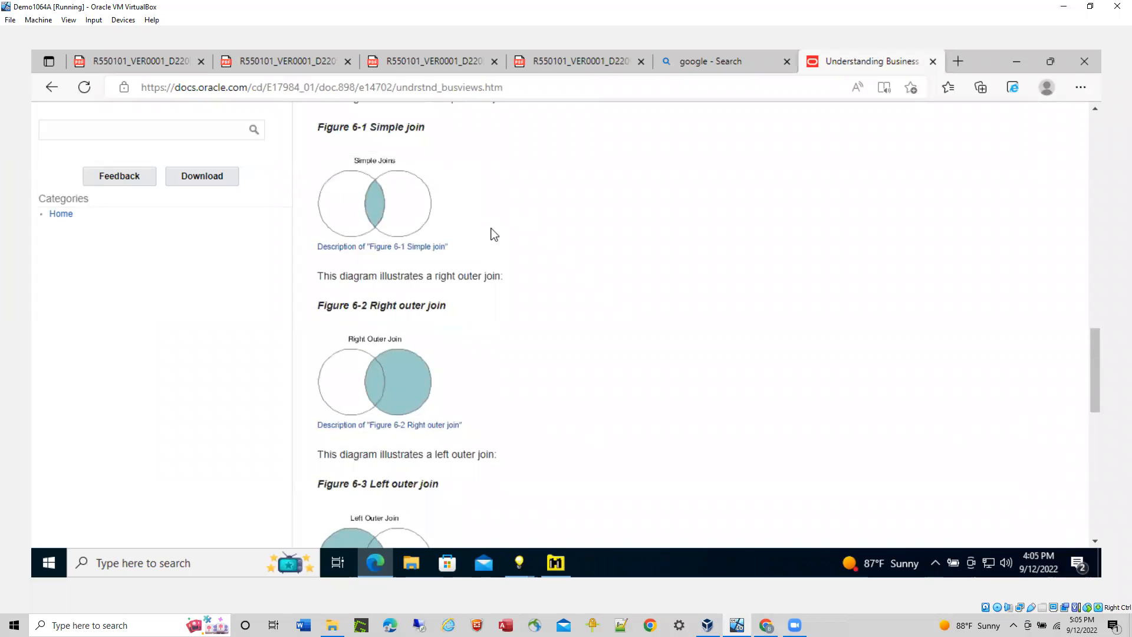
pyautogui.scroll(2, 494, 235)
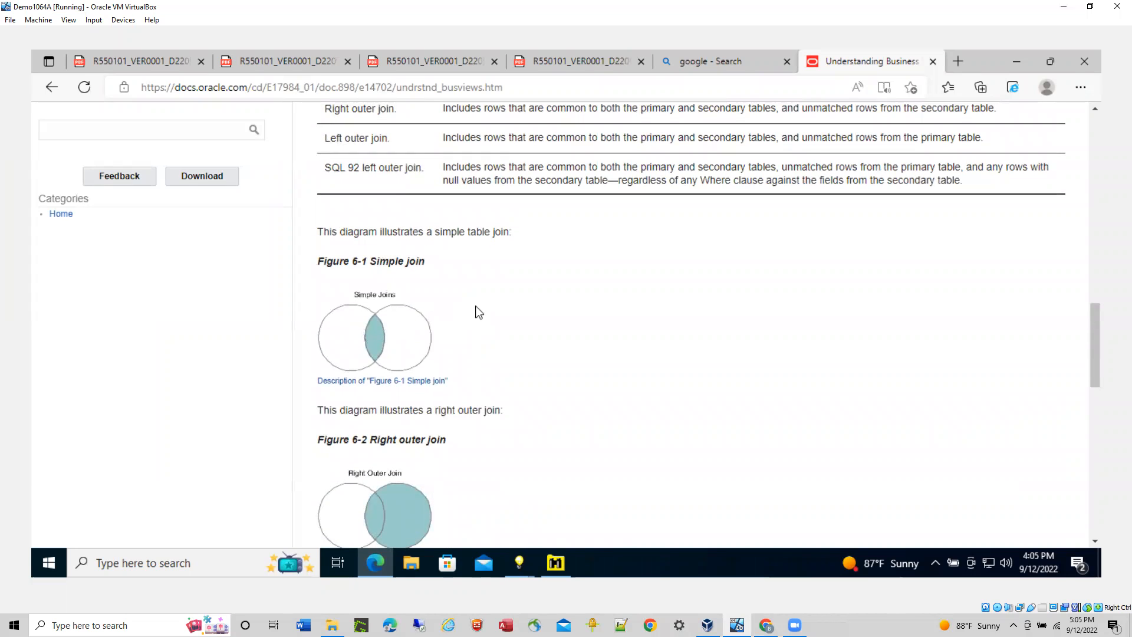
pyautogui.scroll(-3, 479, 313)
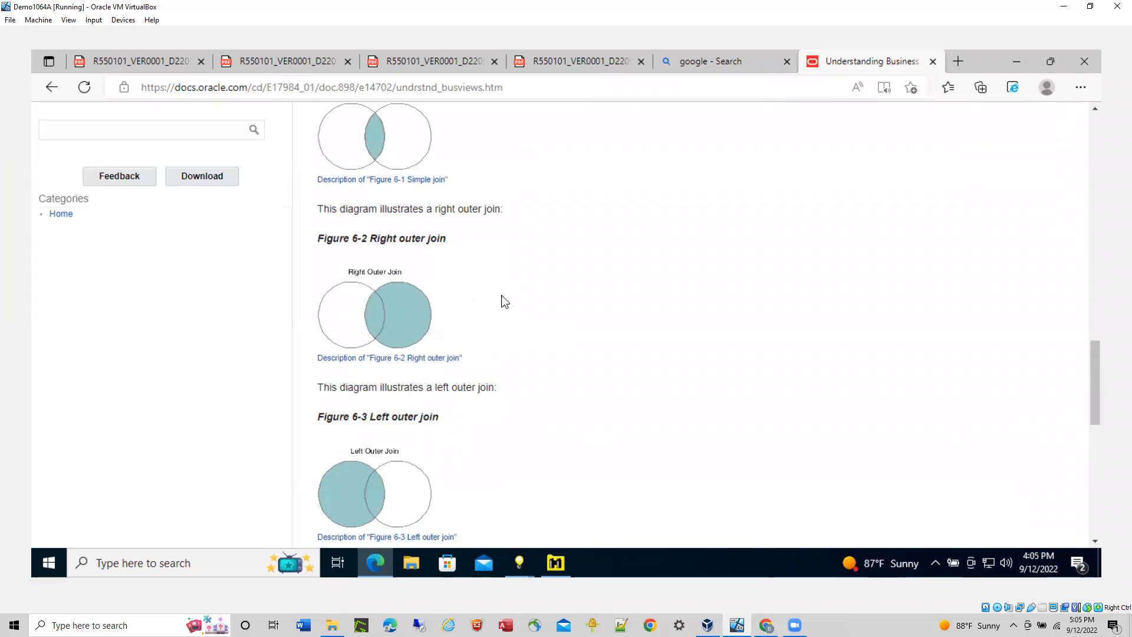
pyautogui.scroll(-3, 505, 302)
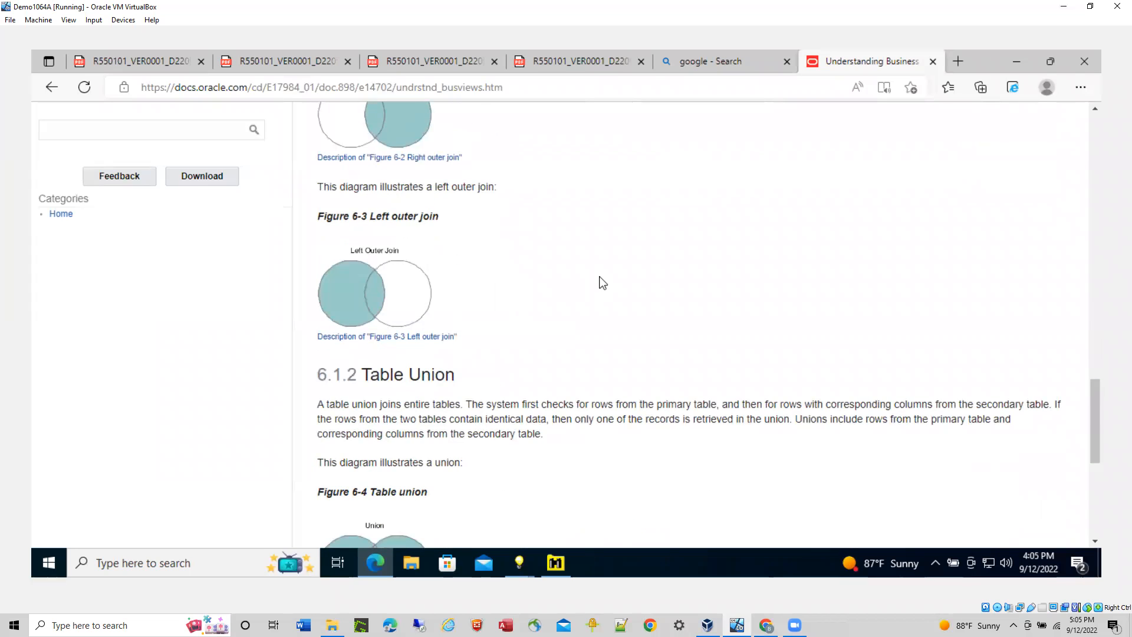
pyautogui.scroll(-3, 603, 283)
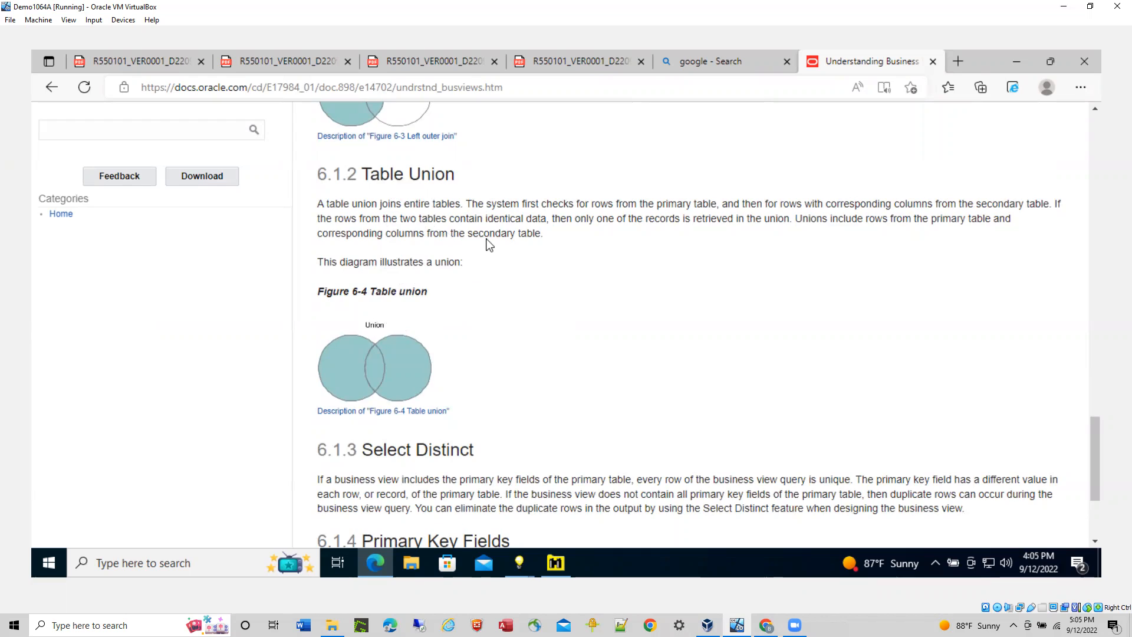
pyautogui.scroll(-3, 489, 245)
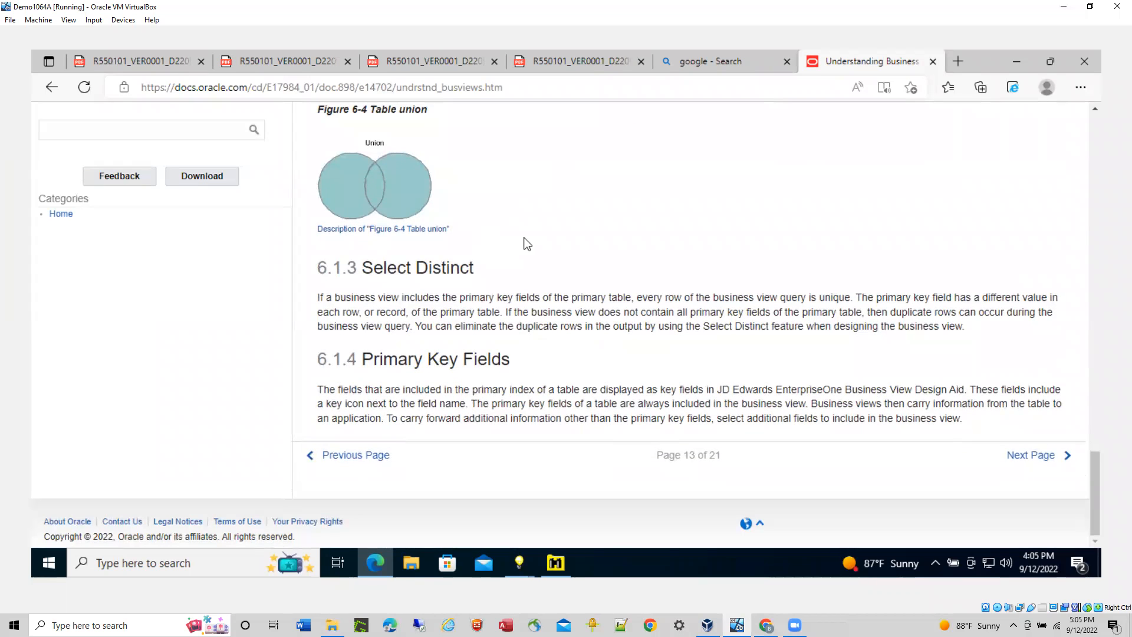
pyautogui.scroll(2, 532, 242)
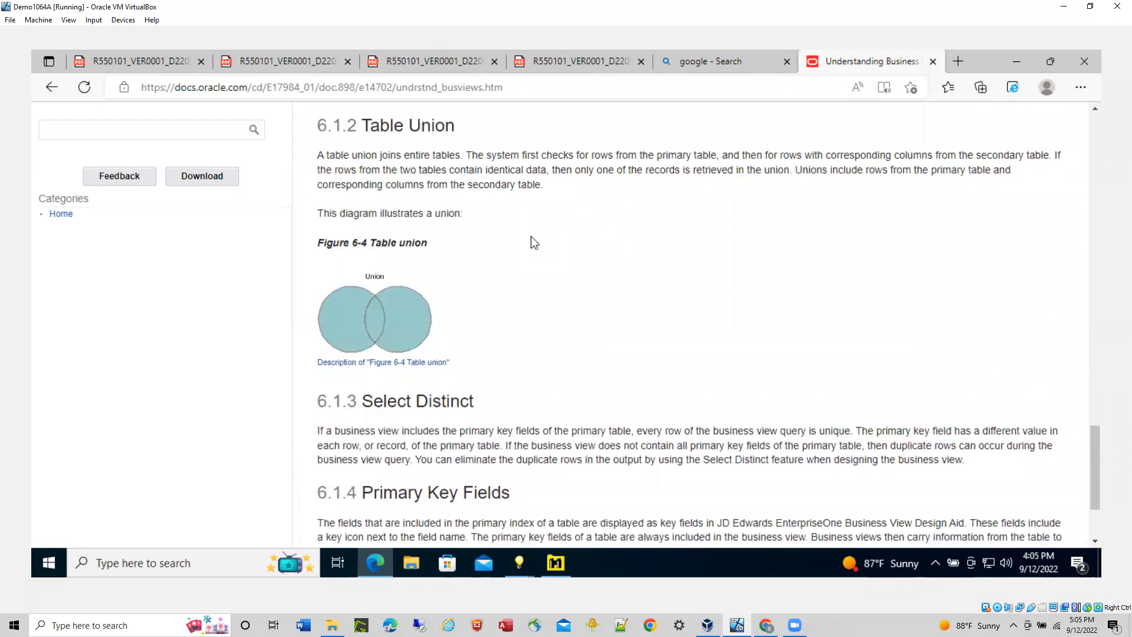